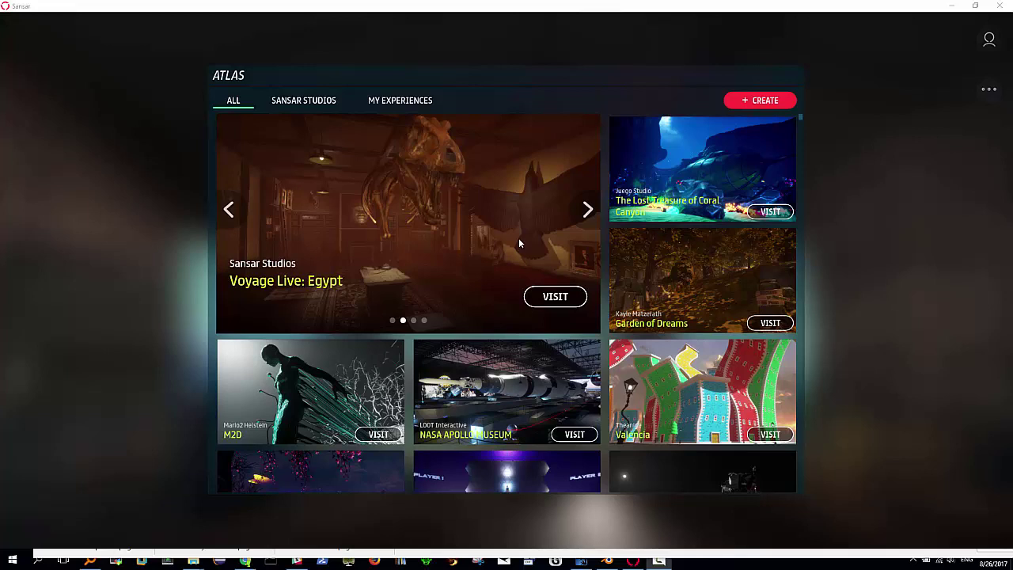
Open the My Experiences panel from the Atlas with + CREATE.
{"action": "left_click", "coordinate": [765, 100]}
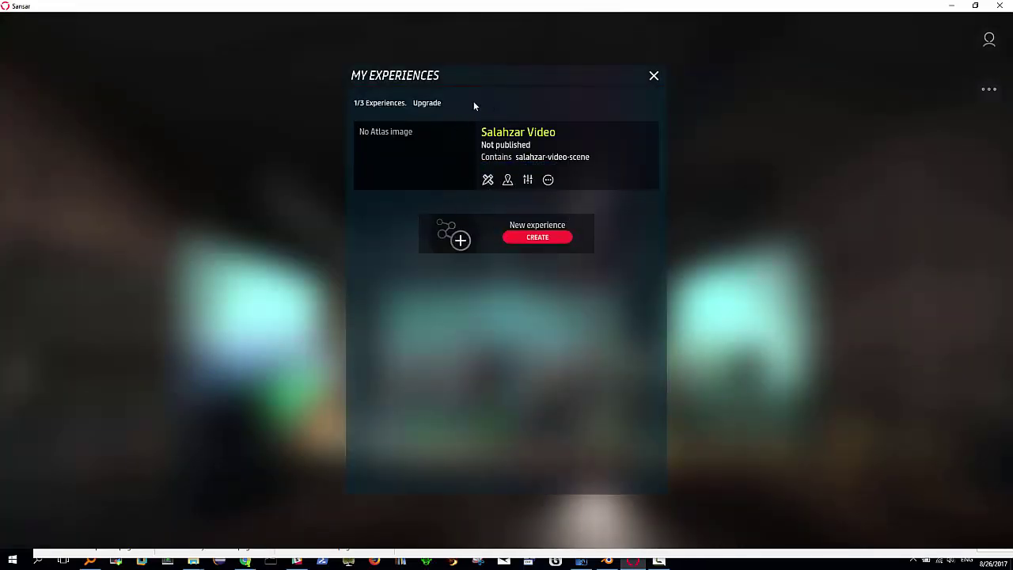
Create a new experience named 'Zero' using the Base Template scene as starting content.
{"action": "left_click", "coordinate": [537, 238]}
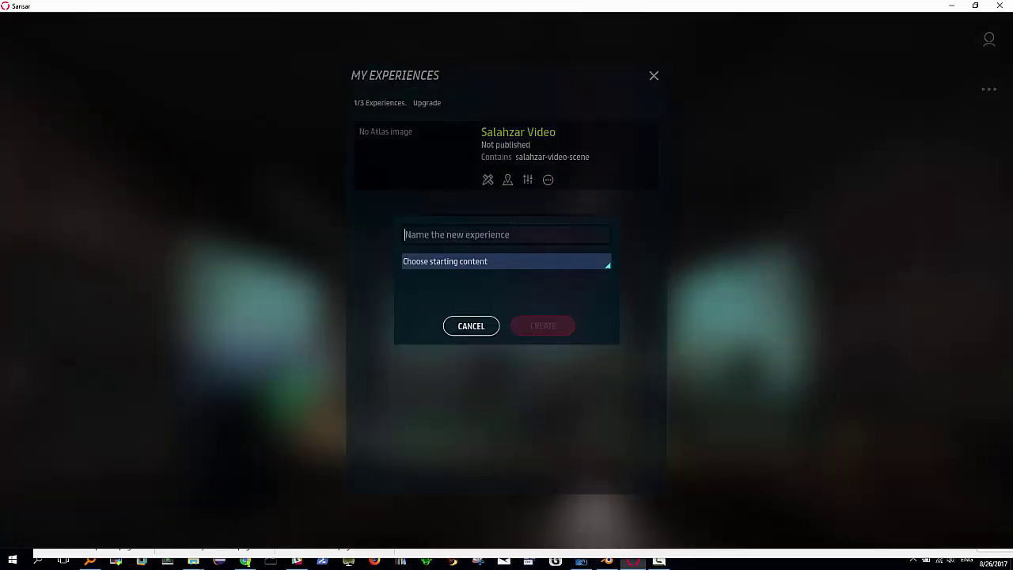
{"action": "type", "text": "Zero"}
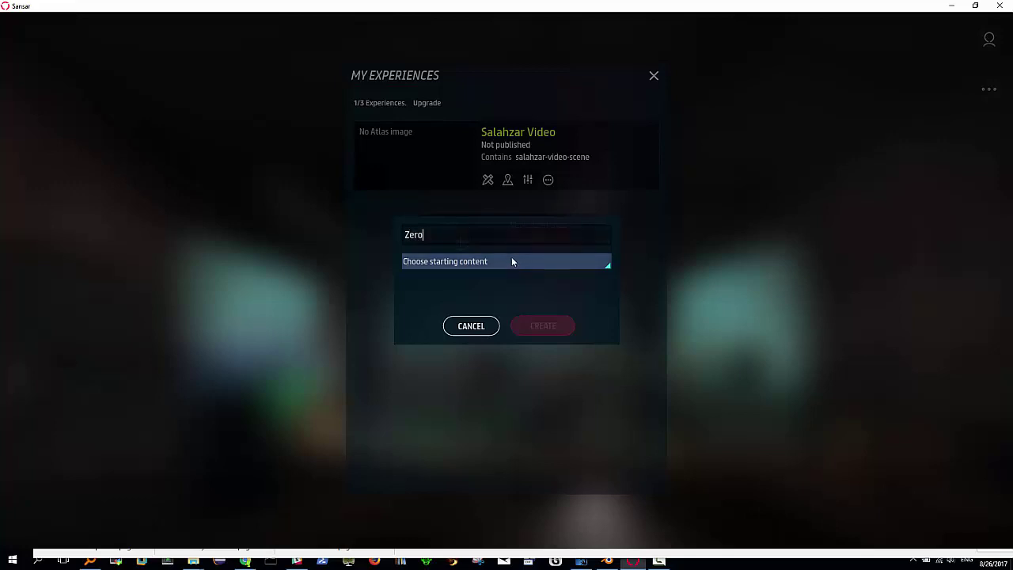
{"action": "left_click", "coordinate": [511, 260]}
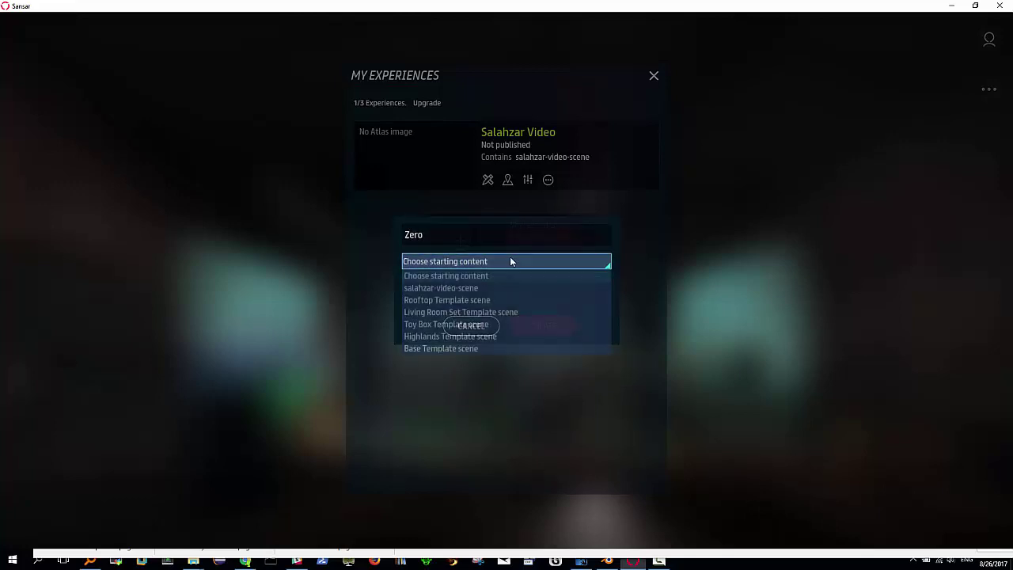
{"action": "left_click", "coordinate": [445, 349]}
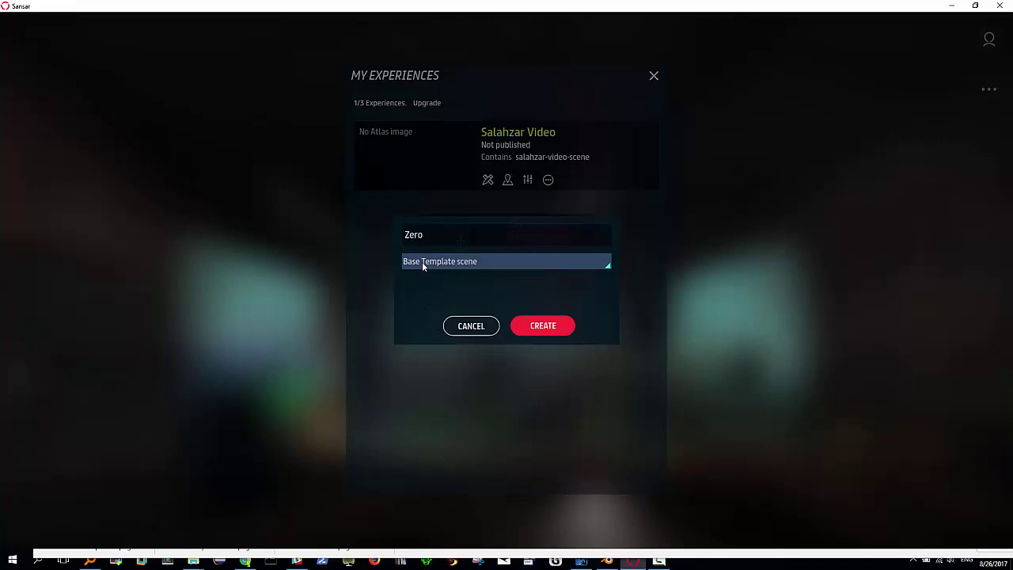
{"action": "left_click", "coordinate": [541, 328]}
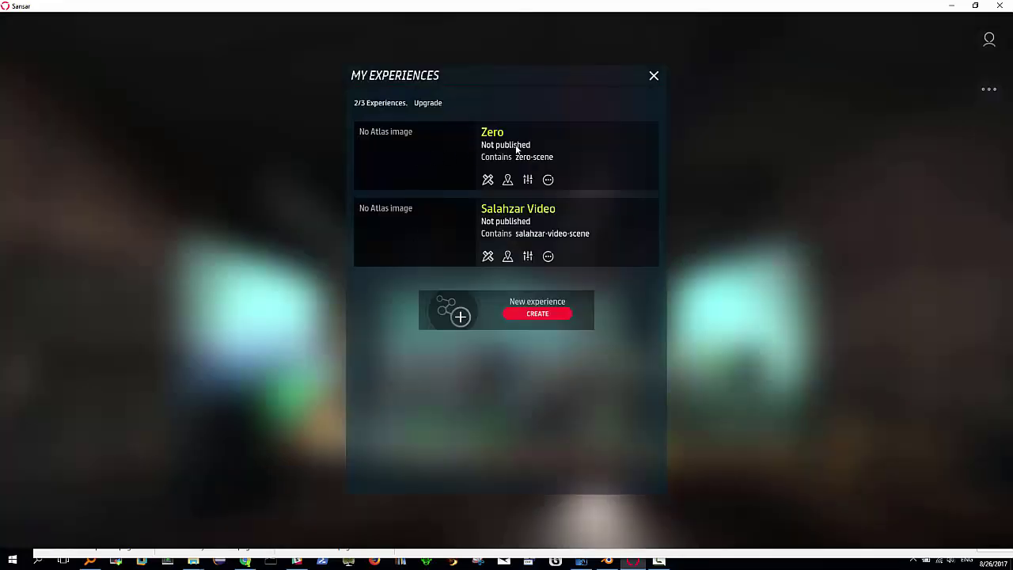
Visit the Zero experience and orbit the camera around the avatar on the empty grid.
{"action": "left_click", "coordinate": [510, 180]}
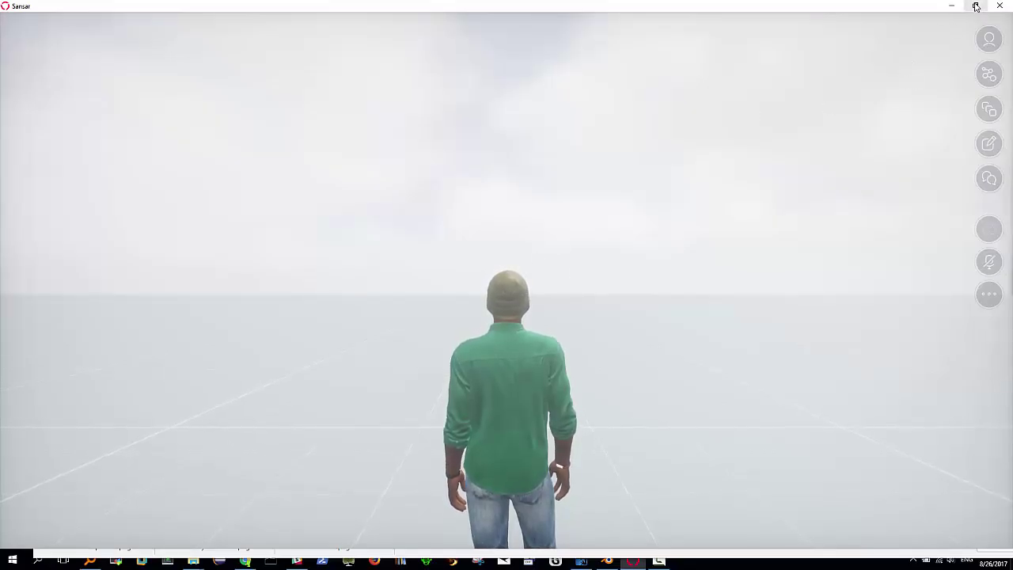
{"action": "mouse_move", "coordinate": [661, 378]}
{"action": "right_mouse_down"}
{"action": "mouse_move", "coordinate": [722, 391]}
{"action": "mouse_move", "coordinate": [785, 367]}
{"action": "mouse_move", "coordinate": [734, 388]}
{"action": "mouse_move", "coordinate": [597, 377]}
{"action": "mouse_move", "coordinate": [550, 396]}
{"action": "mouse_move", "coordinate": [494, 380]}
{"action": "mouse_move", "coordinate": [663, 402]}
{"action": "mouse_move", "coordinate": [632, 389]}
{"action": "right_mouse_up"}
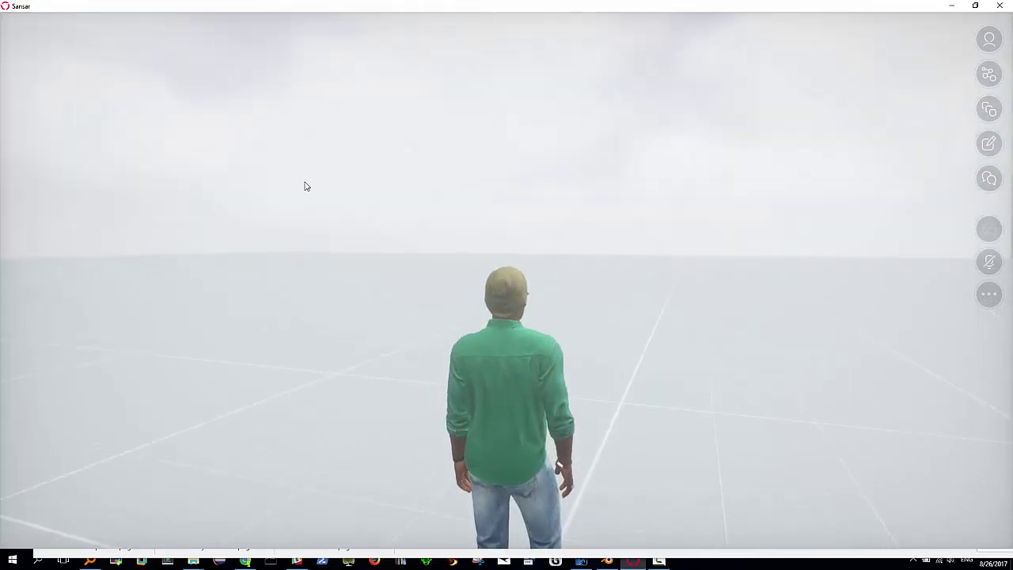
In edit mode, select pPlane1, then frame Light 0 and Spawn Point 0; view Scene Settings.
{"action": "left_click", "coordinate": [991, 144]}
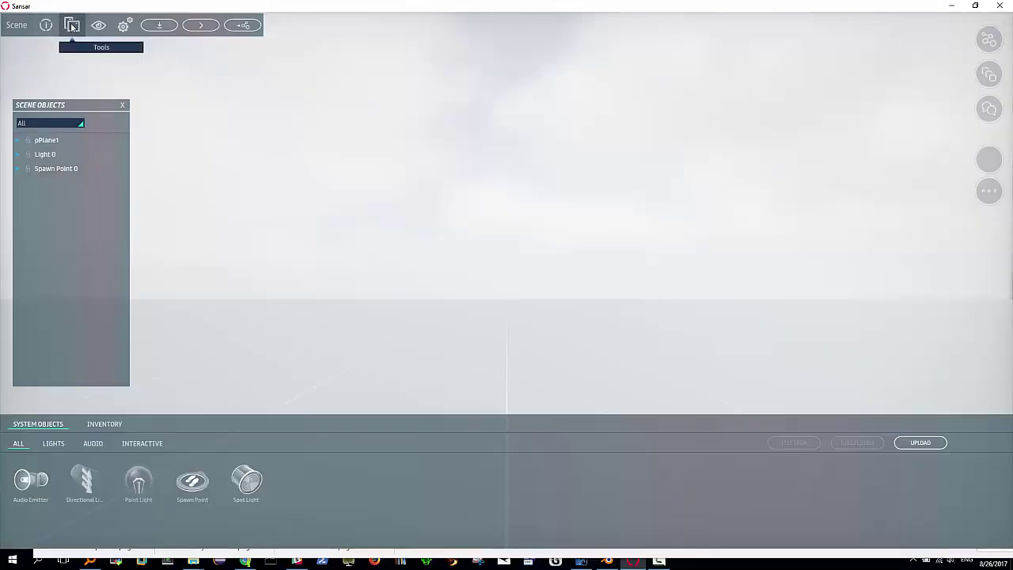
{"action": "left_click", "coordinate": [72, 26]}
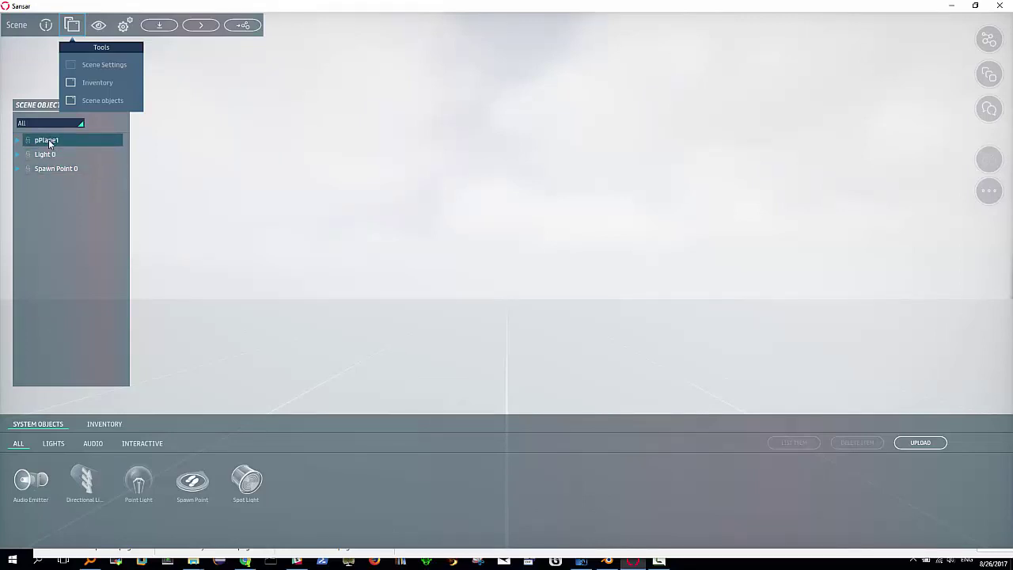
{"action": "left_click", "coordinate": [49, 144]}
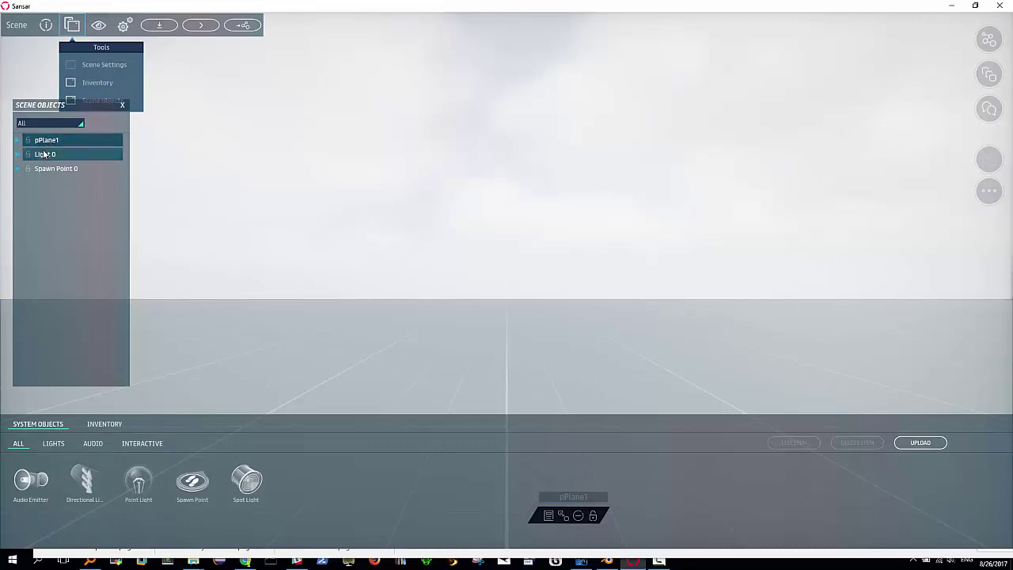
{"action": "left_click", "coordinate": [45, 154]}
{"action": "left_click", "coordinate": [44, 154]}
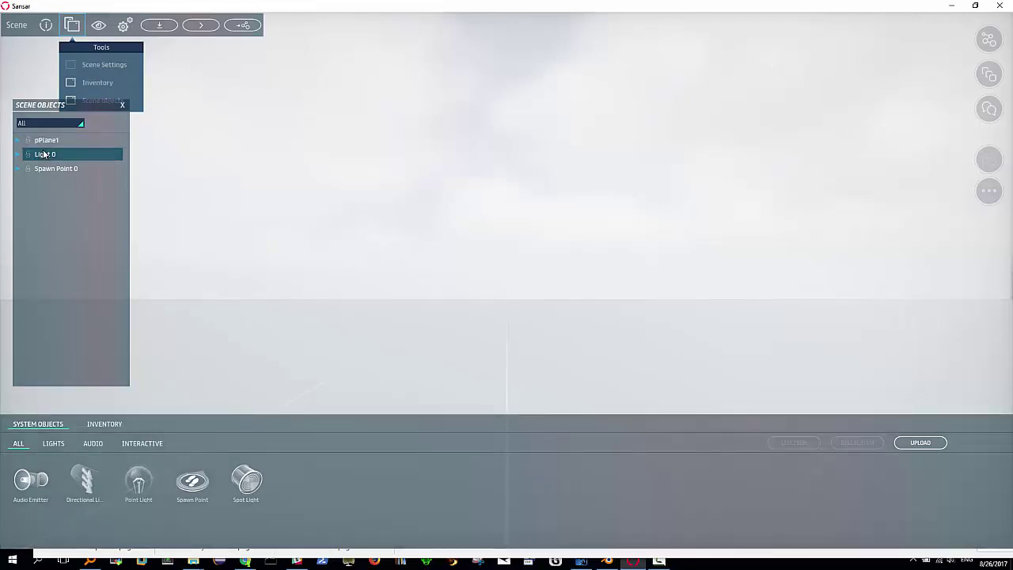
{"action": "double_click", "coordinate": [45, 155]}
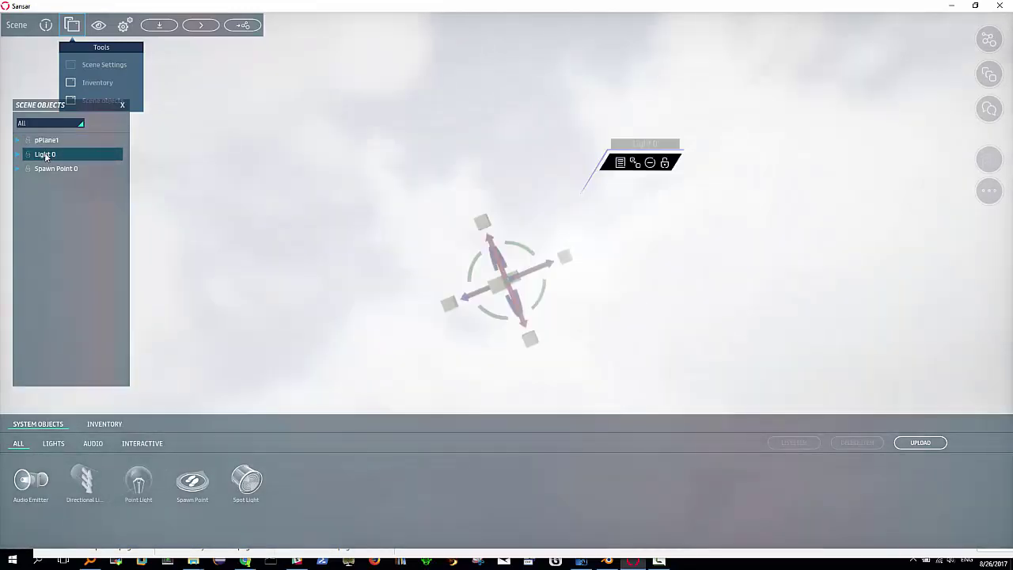
{"action": "double_click", "coordinate": [47, 168]}
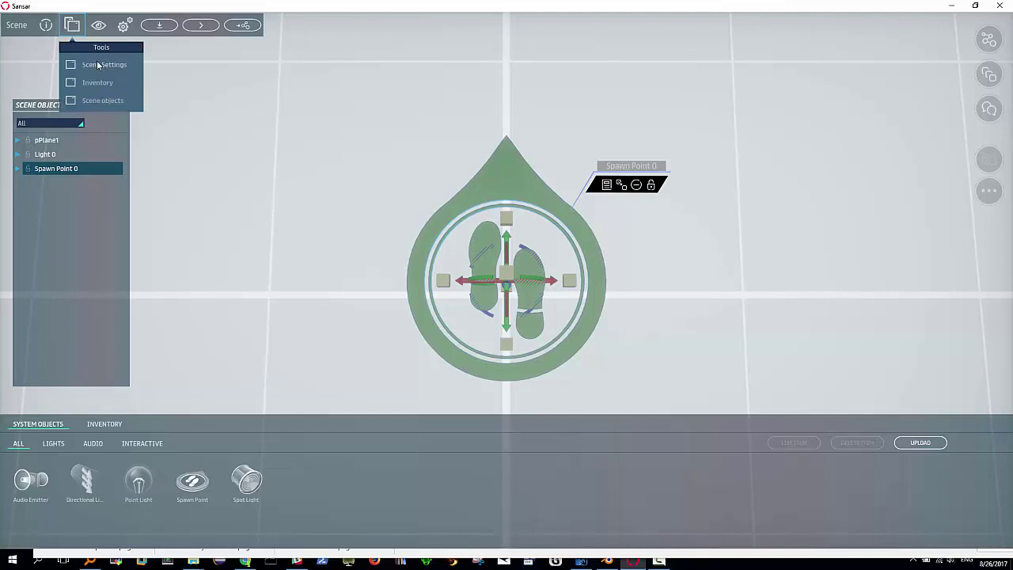
{"action": "left_click", "coordinate": [102, 65]}
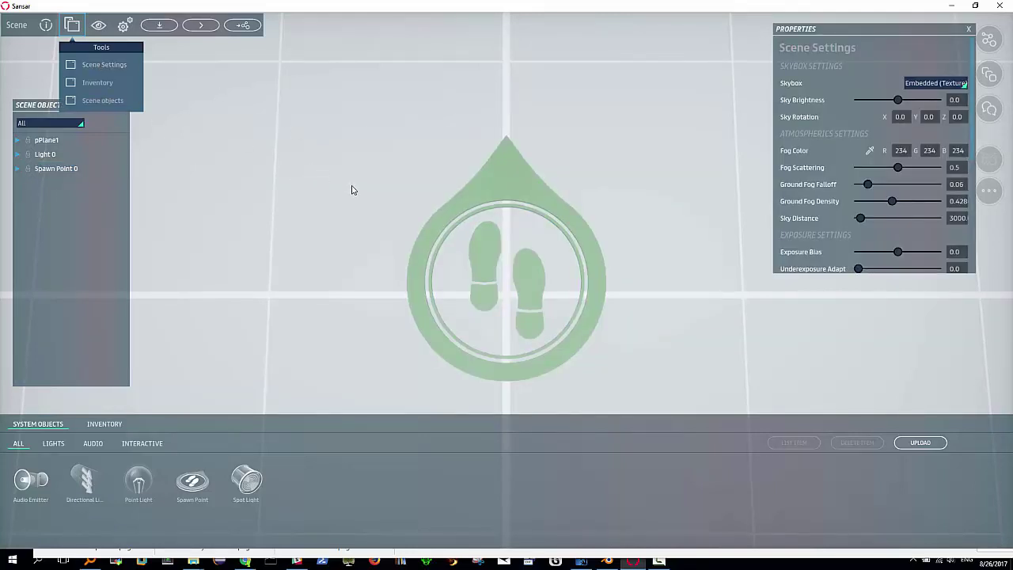
Set the scene's Sky Brightness to -2.228.
{"action": "mouse_move", "coordinate": [387, 163]}
{"action": "left_mouse_down", "text": "alt"}
{"action": "mouse_move", "coordinate": [359, 259]}
{"action": "mouse_move", "coordinate": [355, 157]}
{"action": "mouse_move", "coordinate": [299, 273]}
{"action": "mouse_move", "coordinate": [319, 270]}
{"action": "left_mouse_up", "text": "alt"}
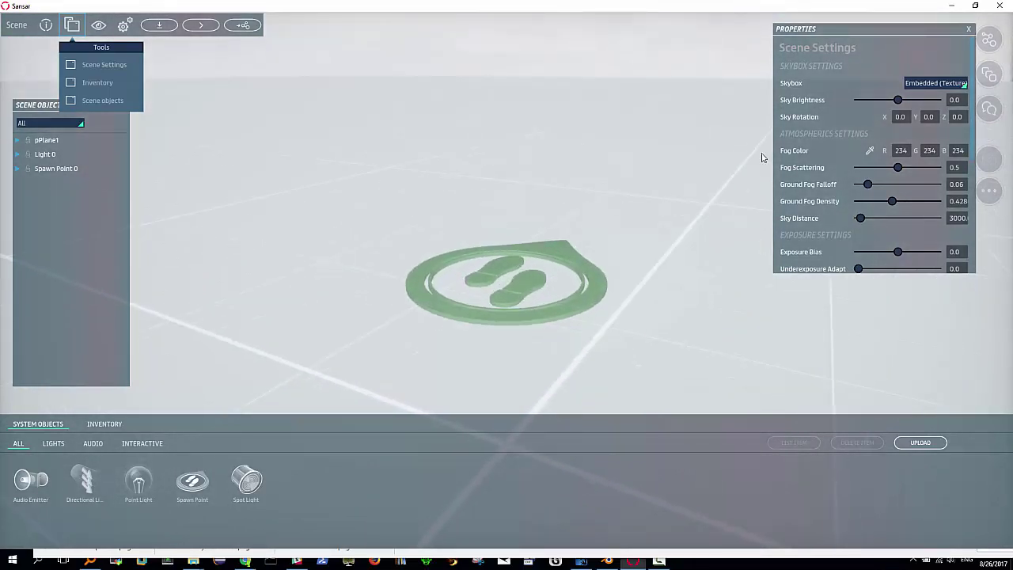
{"action": "mouse_move", "coordinate": [899, 100]}
{"action": "left_mouse_down"}
{"action": "mouse_move", "coordinate": [839, 102]}
{"action": "mouse_move", "coordinate": [875, 101]}
{"action": "left_mouse_up"}
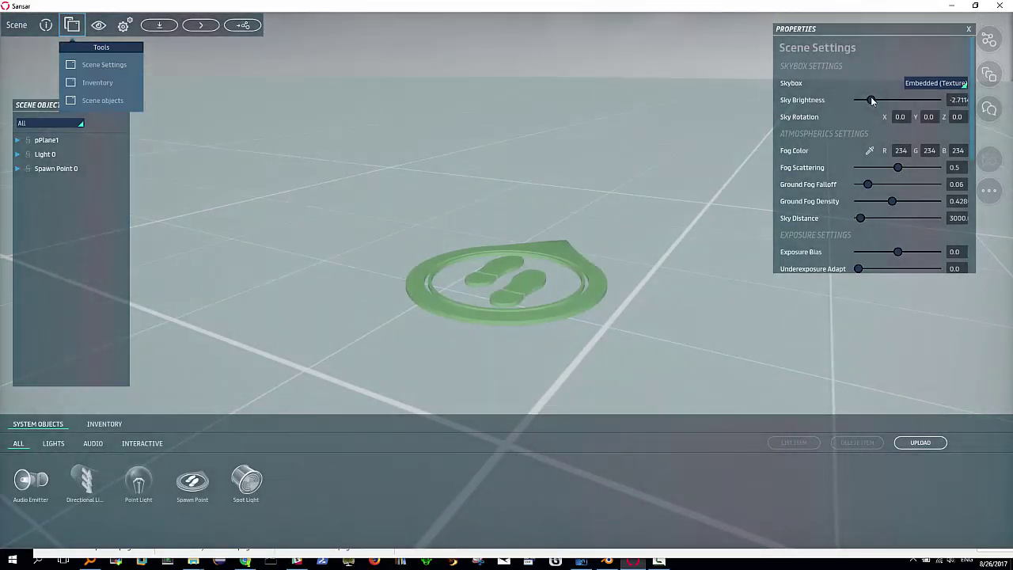
{"action": "left_click_drag", "start_coordinate": [875, 101], "coordinate": [877, 100]}
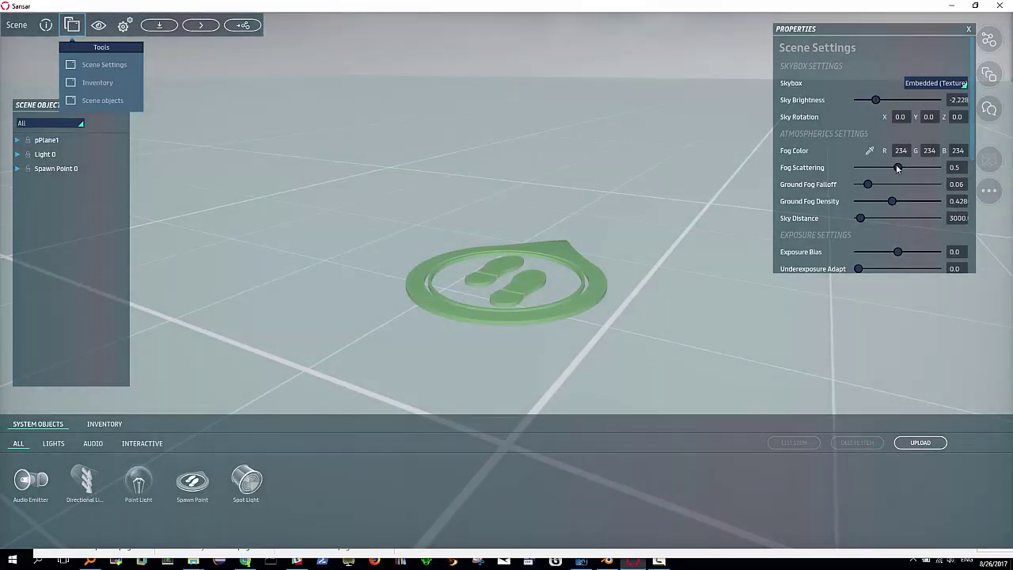
Lower Fog Scattering and Ground Fog Falloff to almost nothing, then switch to Blender.
{"action": "mouse_move", "coordinate": [898, 168]}
{"action": "left_mouse_down"}
{"action": "mouse_move", "coordinate": [845, 167]}
{"action": "mouse_move", "coordinate": [846, 204]}
{"action": "mouse_move", "coordinate": [831, 223]}
{"action": "left_mouse_up"}
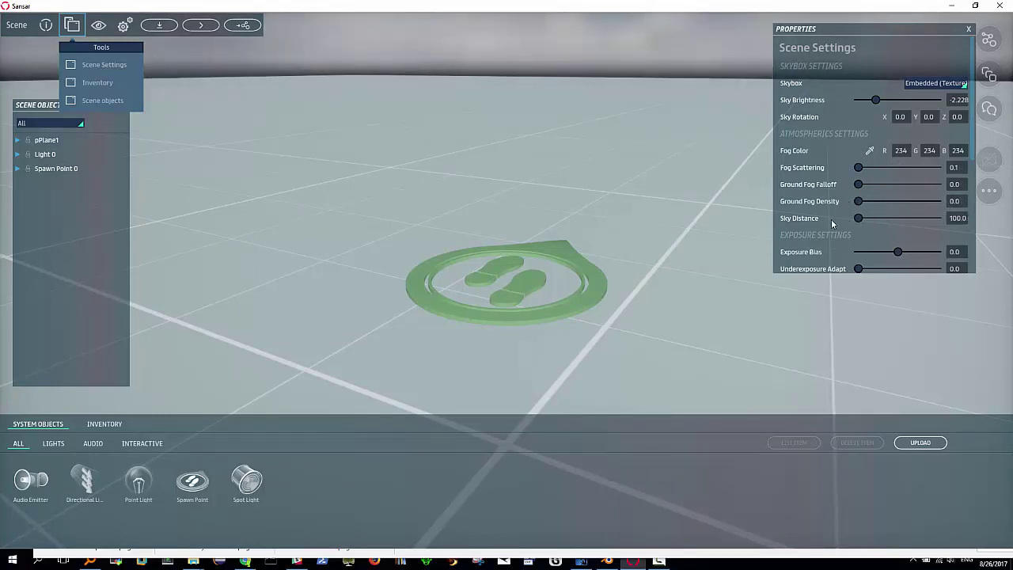
{"action": "scroll", "coordinate": [969, 230], "scroll_direction": "down", "scroll_amount": 5}
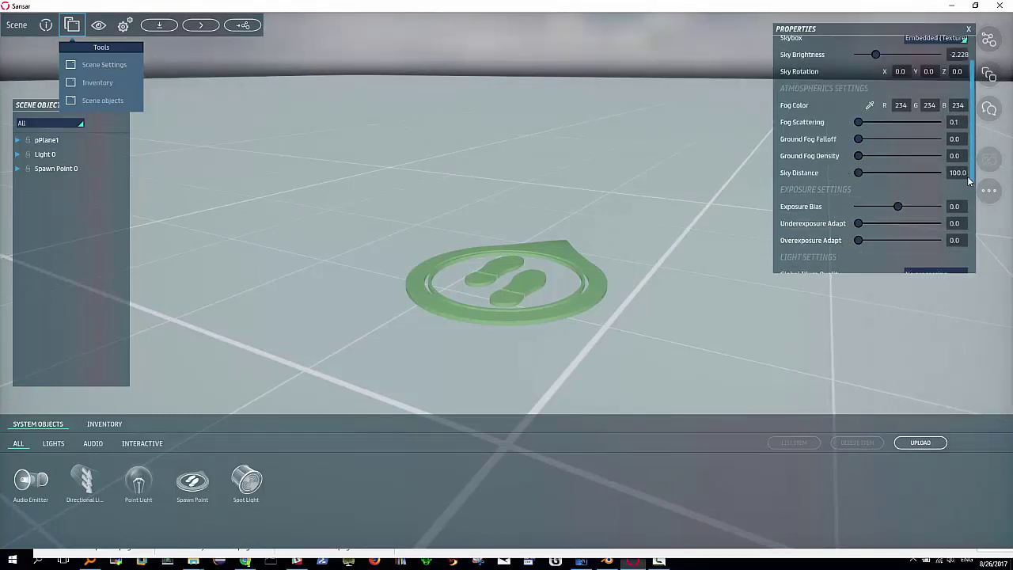
{"action": "scroll", "coordinate": [969, 230], "scroll_direction": "down", "scroll_amount": 1}
{"action": "scroll", "coordinate": [967, 237], "scroll_direction": "down", "scroll_amount": 2}
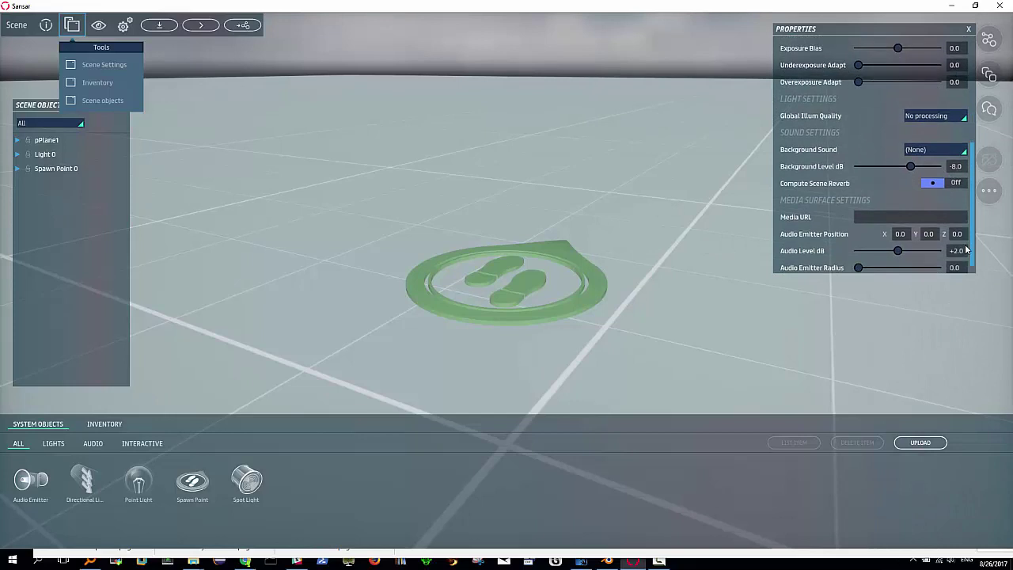
{"action": "scroll", "coordinate": [966, 252], "scroll_direction": "up", "scroll_amount": 2}
{"action": "scroll", "coordinate": [966, 252], "scroll_direction": "up", "scroll_amount": 6}
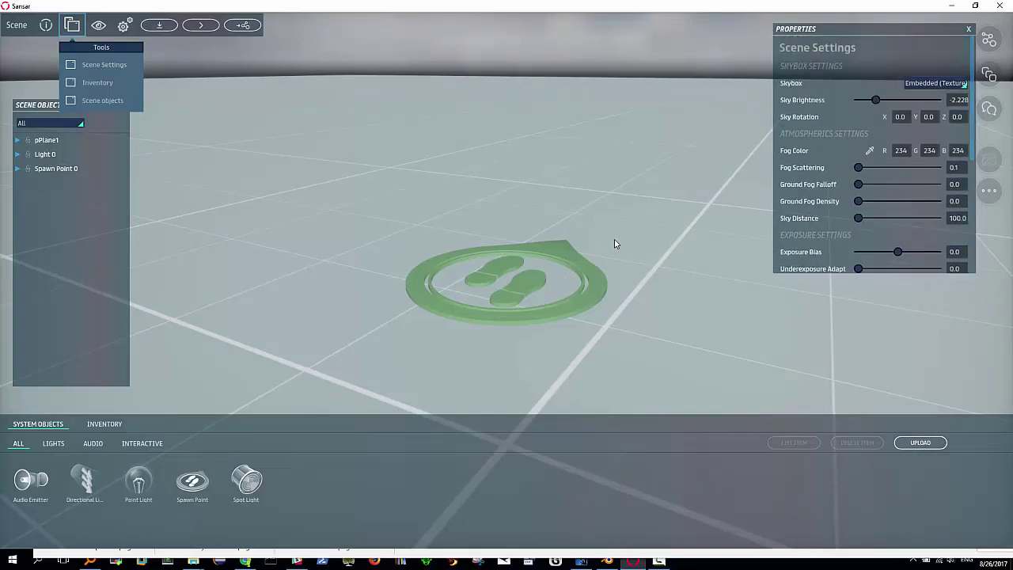
{"action": "mouse_move", "coordinate": [622, 229]}
{"action": "left_mouse_down", "text": "alt"}
{"action": "mouse_move", "coordinate": [670, 268]}
{"action": "mouse_move", "coordinate": [651, 211]}
{"action": "left_mouse_up", "text": "alt"}
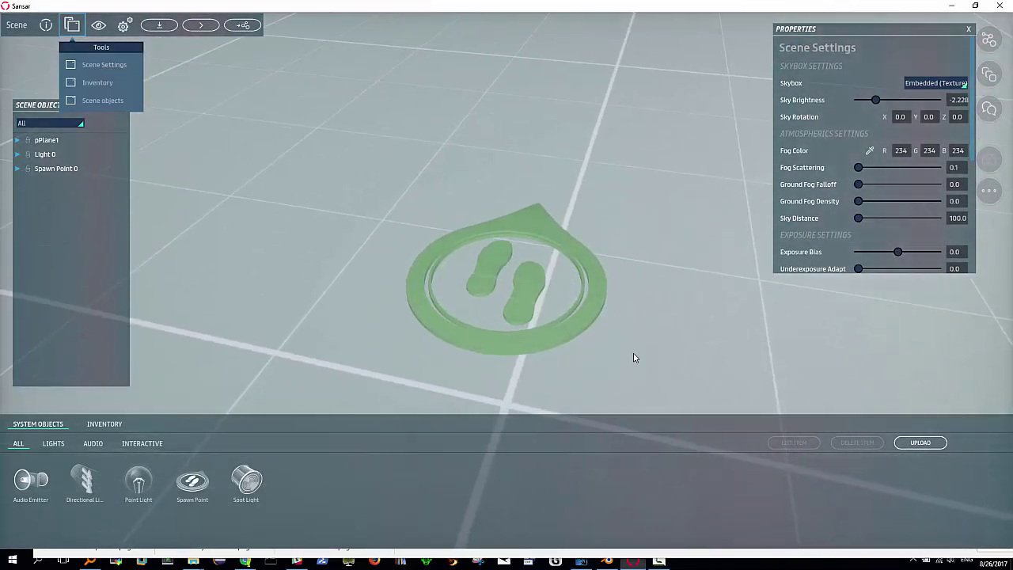
{"action": "left_click", "coordinate": [607, 562]}
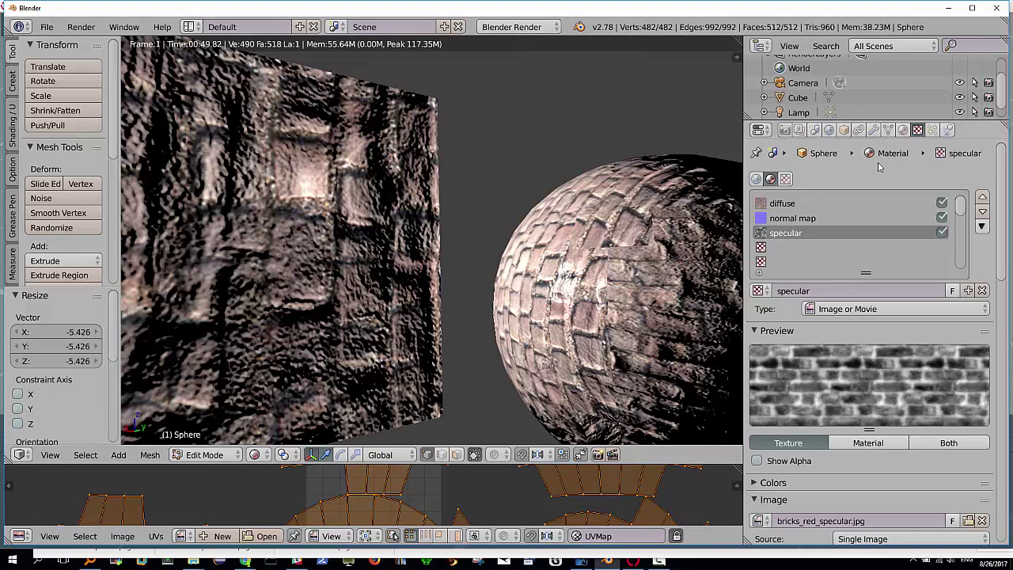
Review the sphere material's Oren-Nayar diffuse at 1.000 and Phong specular at 0.000.
{"action": "left_click", "coordinate": [904, 130]}
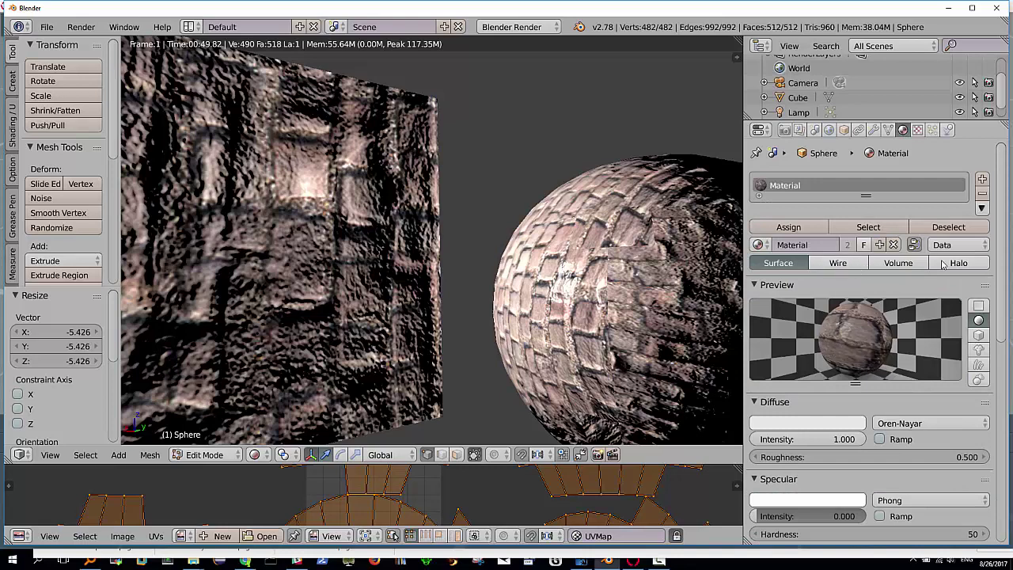
{"action": "scroll", "coordinate": [910, 356], "scroll_direction": "down", "scroll_amount": 5}
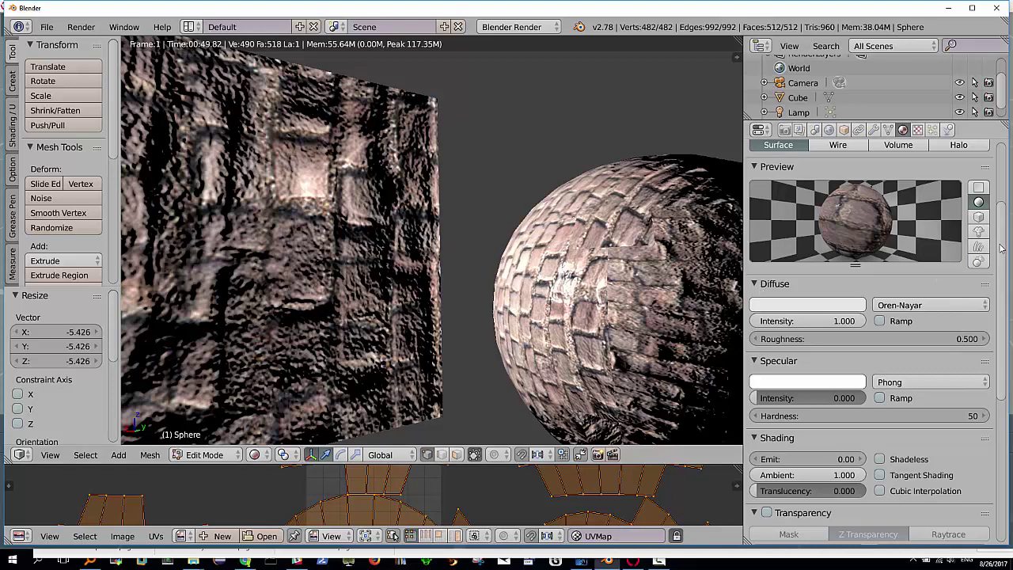
{"action": "left_click_drag", "start_coordinate": [1002, 248], "coordinate": [1007, 183]}
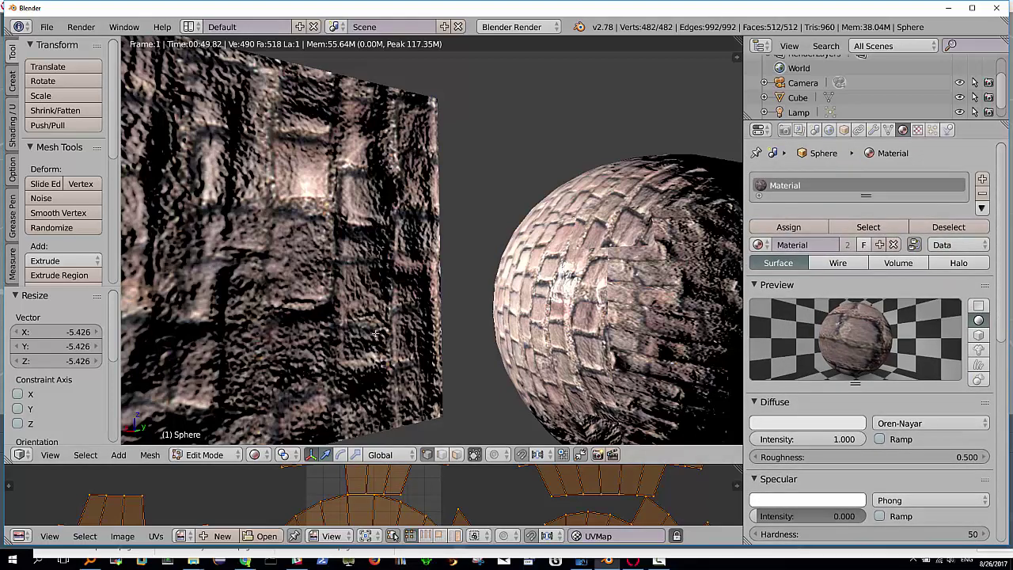
{"action": "right_click", "coordinate": [627, 267]}
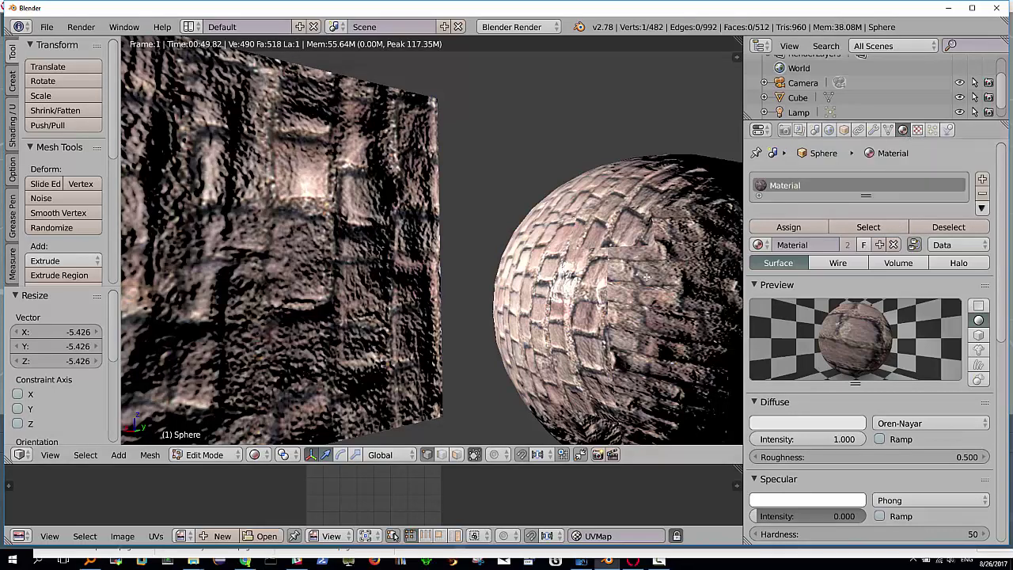
Disable the normal map and specular texture slots on the sphere.
{"action": "left_click", "coordinate": [918, 130]}
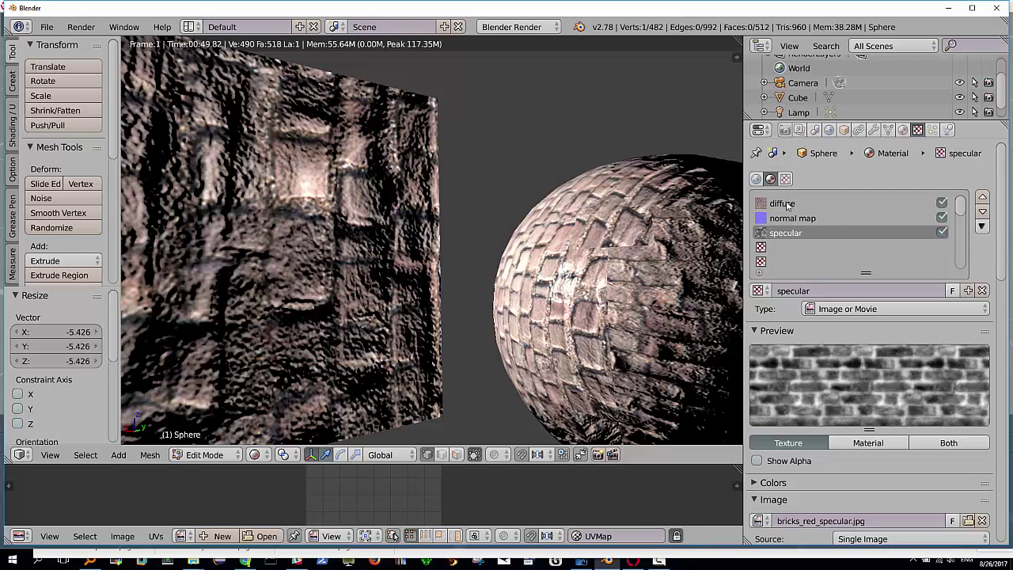
{"action": "left_click", "coordinate": [942, 219]}
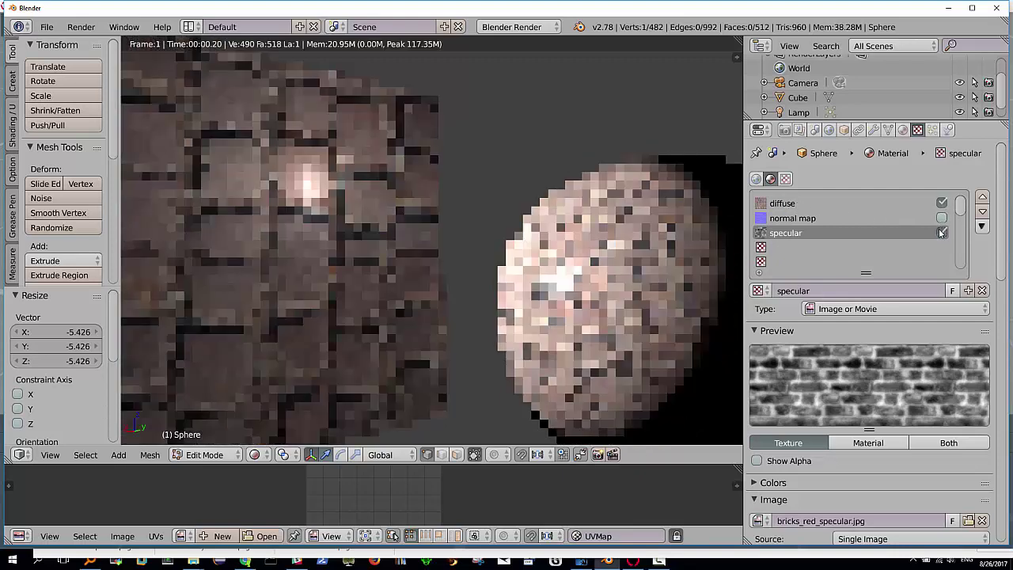
{"action": "left_click", "coordinate": [942, 232]}
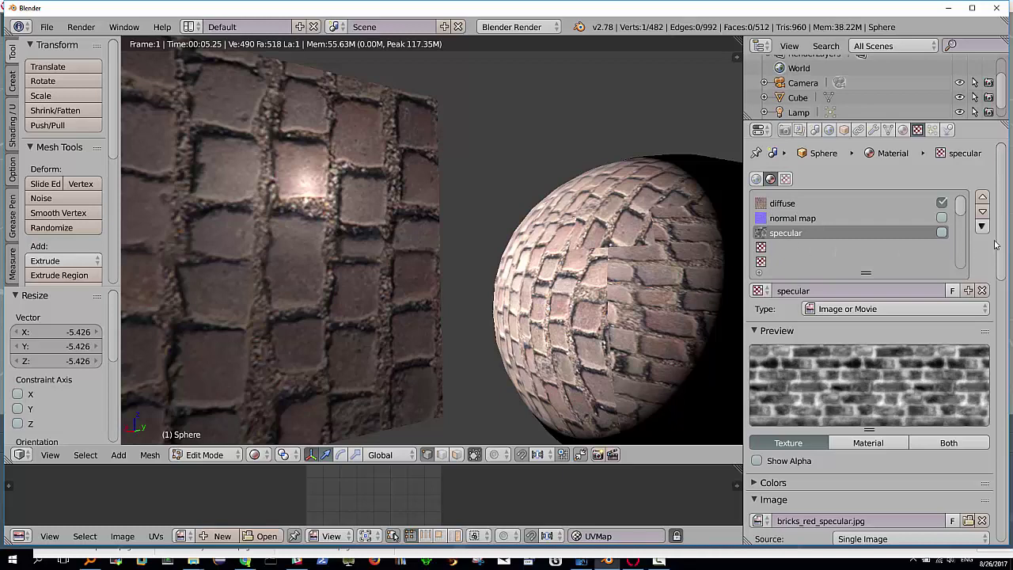
Review the brick-diffuse.png texture settings: UV mapping, diffuse color influence 1.000.
{"action": "left_click", "coordinate": [785, 204]}
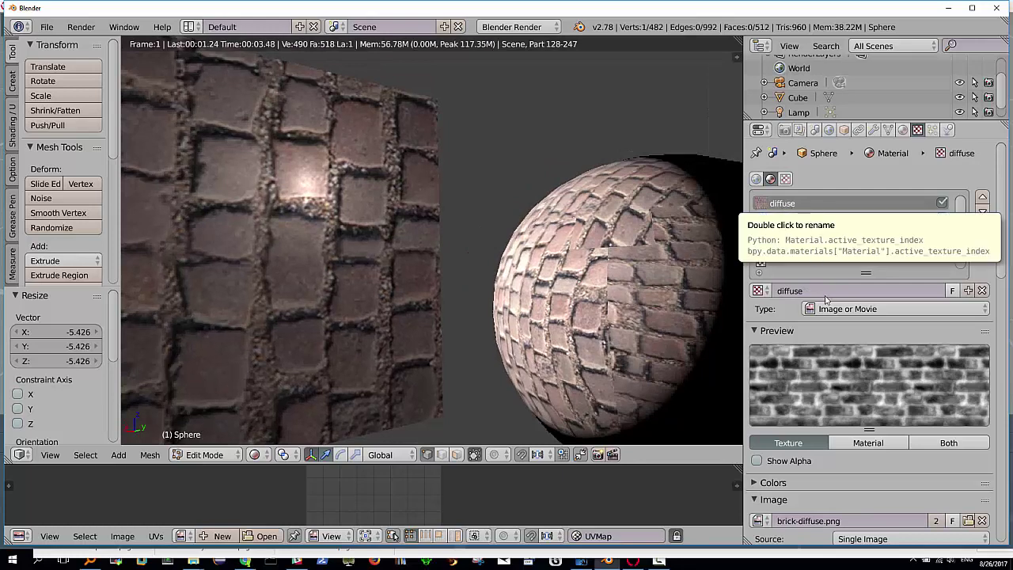
{"action": "scroll", "coordinate": [828, 412], "scroll_direction": "down", "scroll_amount": 1}
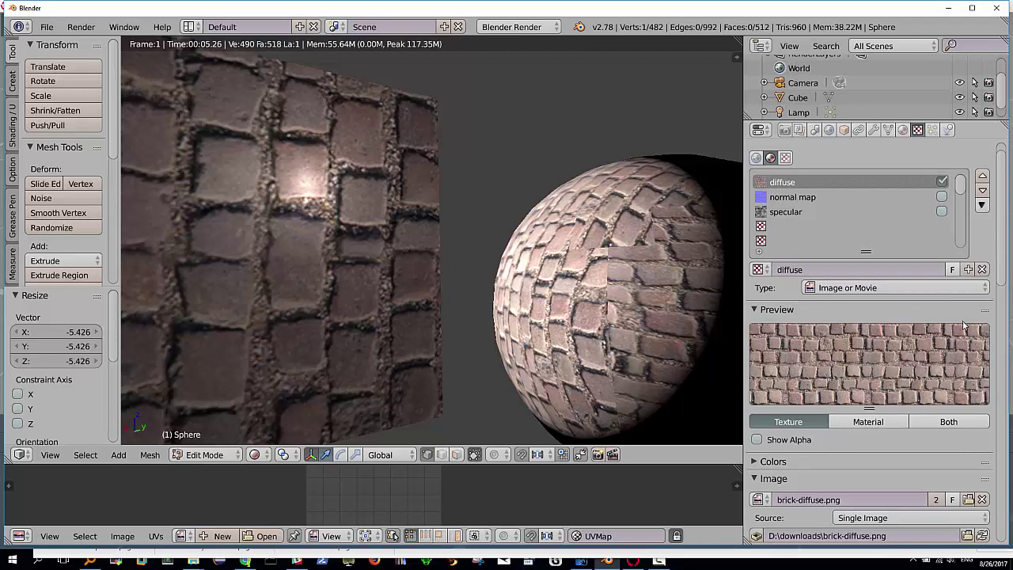
{"action": "left_click_drag", "start_coordinate": [1000, 269], "coordinate": [1000, 462]}
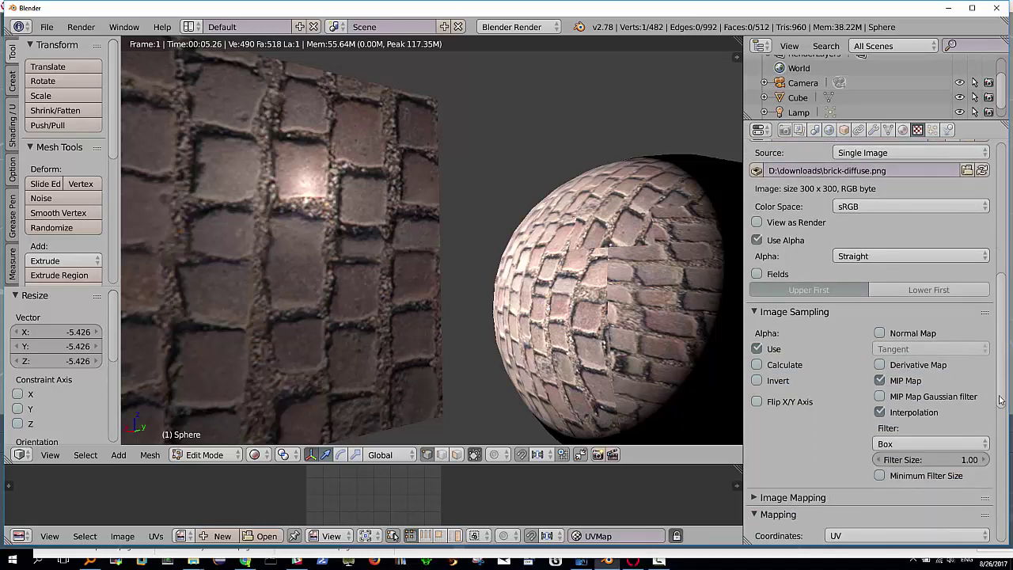
{"action": "scroll", "coordinate": [792, 443], "scroll_direction": "down", "scroll_amount": 7}
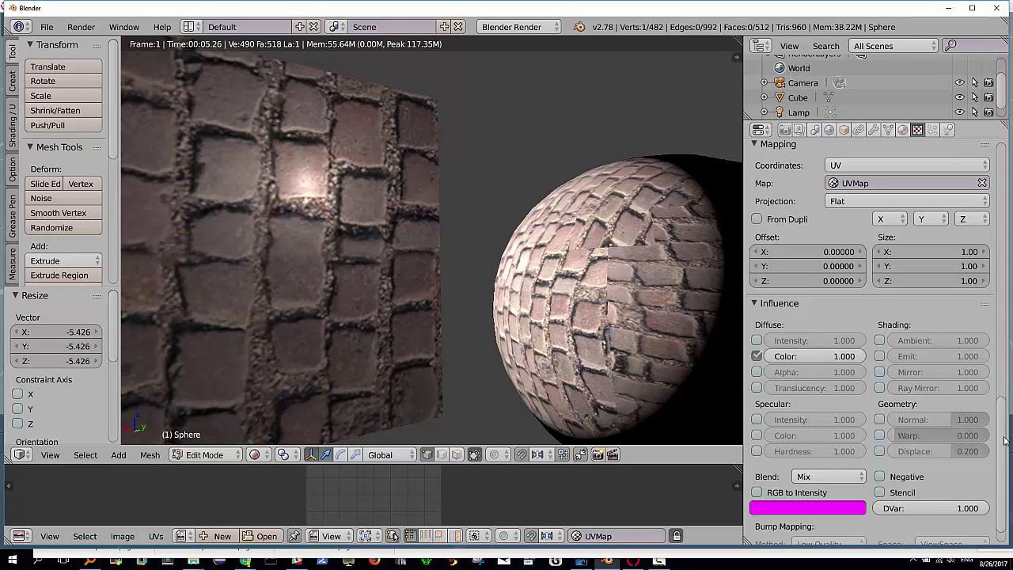
{"action": "left_click_drag", "start_coordinate": [1004, 440], "coordinate": [869, 203]}
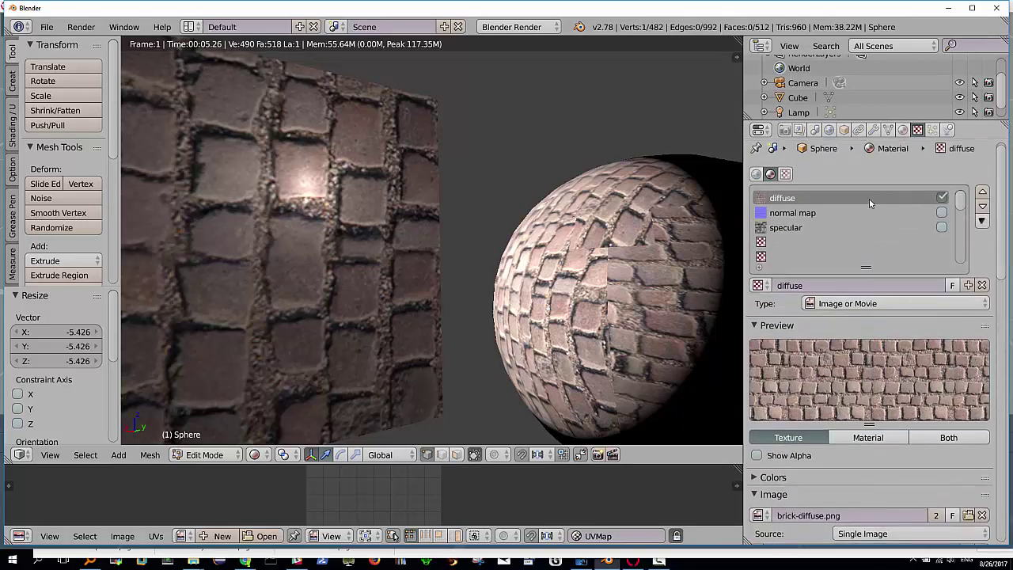
Re-enable the normal map texture and toggle the diffuse slot off and back on.
{"action": "left_click", "coordinate": [942, 213]}
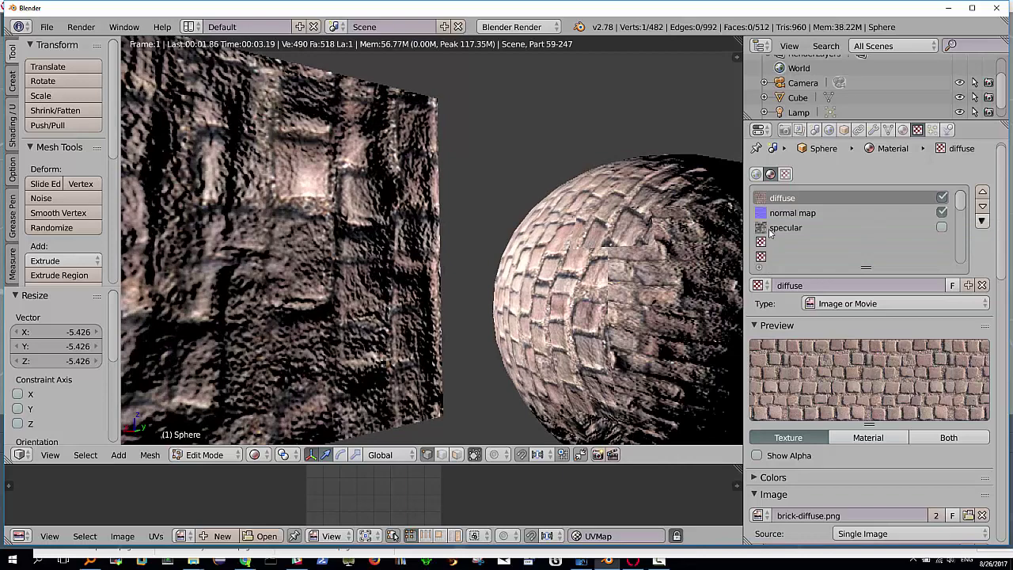
{"action": "left_click", "coordinate": [942, 198]}
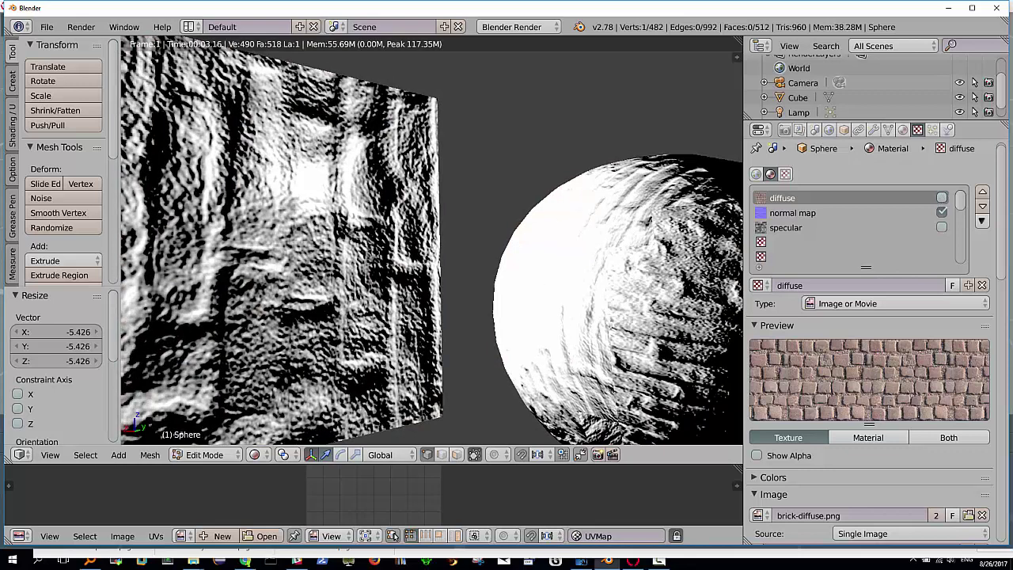
{"action": "left_click", "coordinate": [941, 198]}
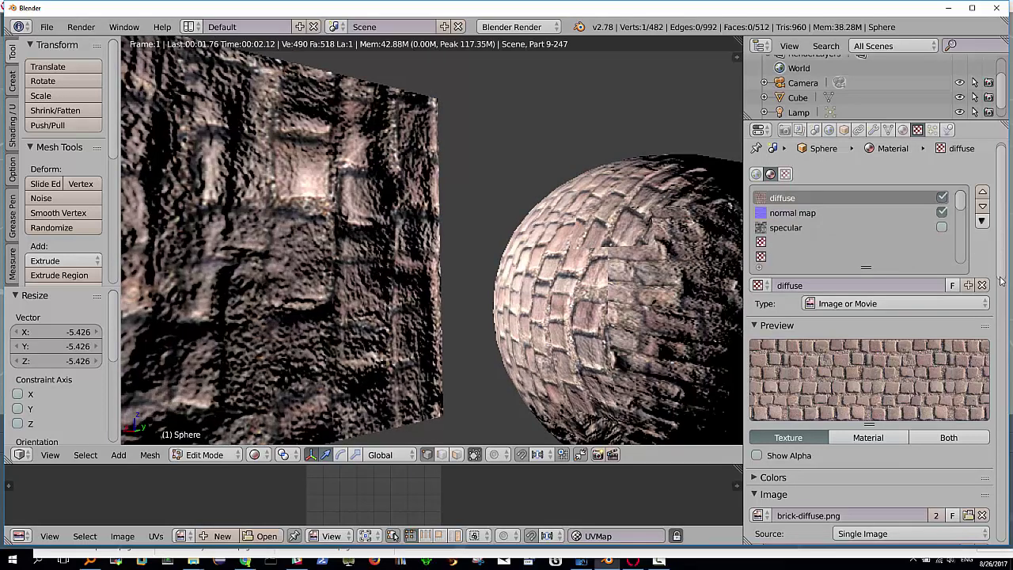
{"action": "left_click_drag", "start_coordinate": [1002, 252], "coordinate": [1002, 266]}
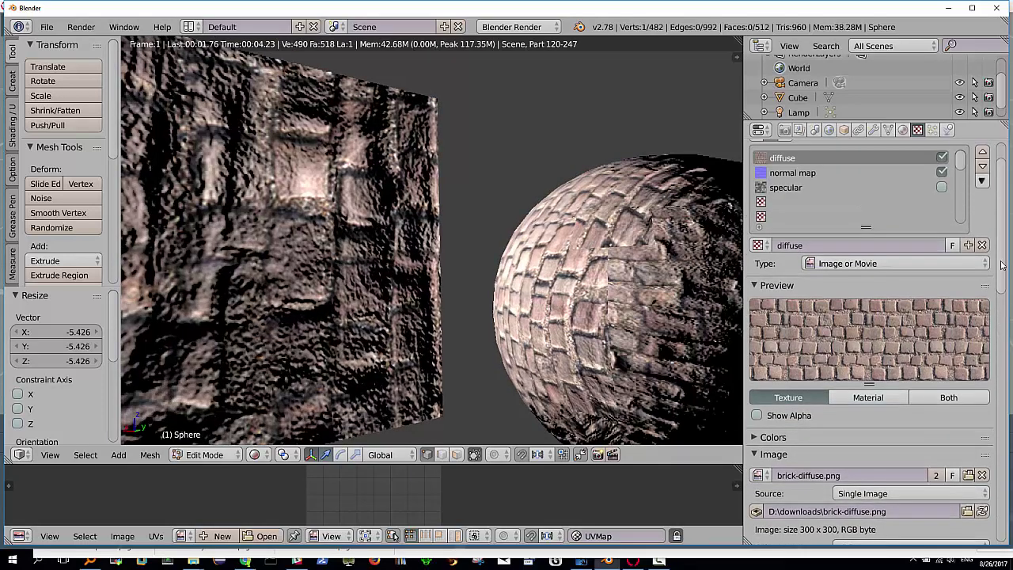
{"action": "left_click_drag", "start_coordinate": [1003, 293], "coordinate": [1002, 334]}
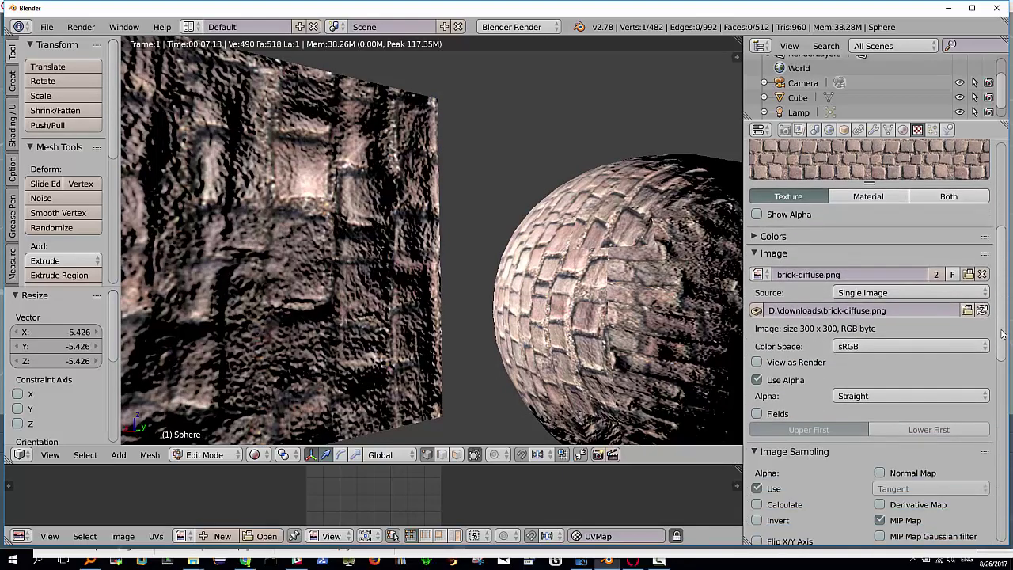
{"action": "left_click_drag", "start_coordinate": [1002, 334], "coordinate": [1007, 445]}
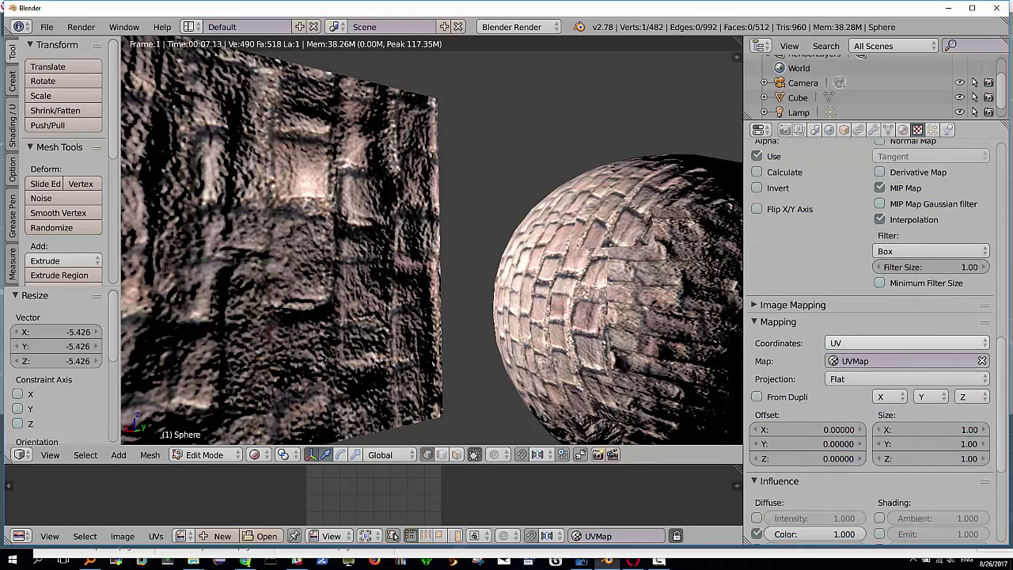
{"action": "left_click_drag", "start_coordinate": [1004, 361], "coordinate": [1004, 315]}
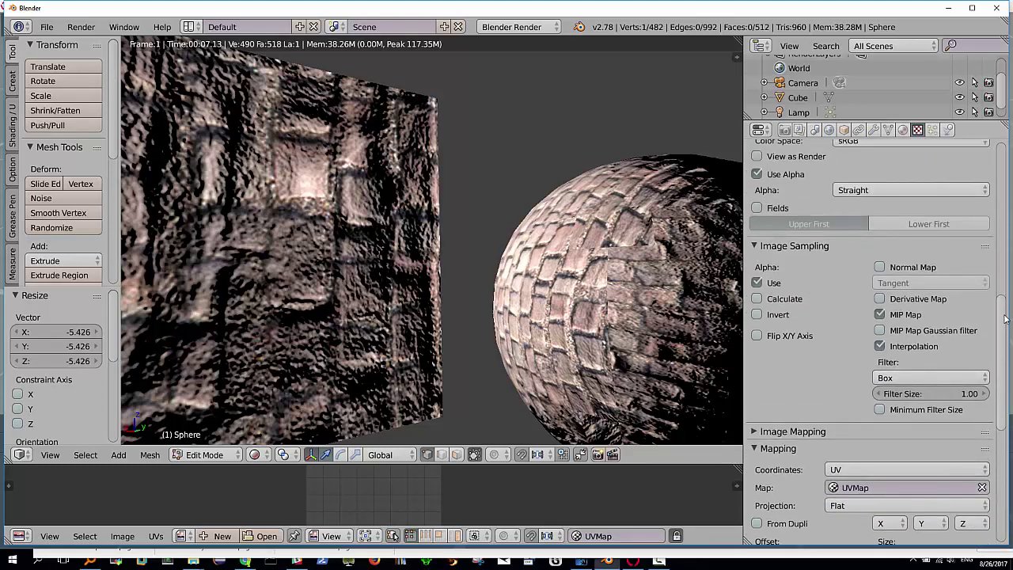
Check, then uncheck Normal Map under Image Sampling for the diffuse brick texture.
{"action": "left_click", "coordinate": [880, 272]}
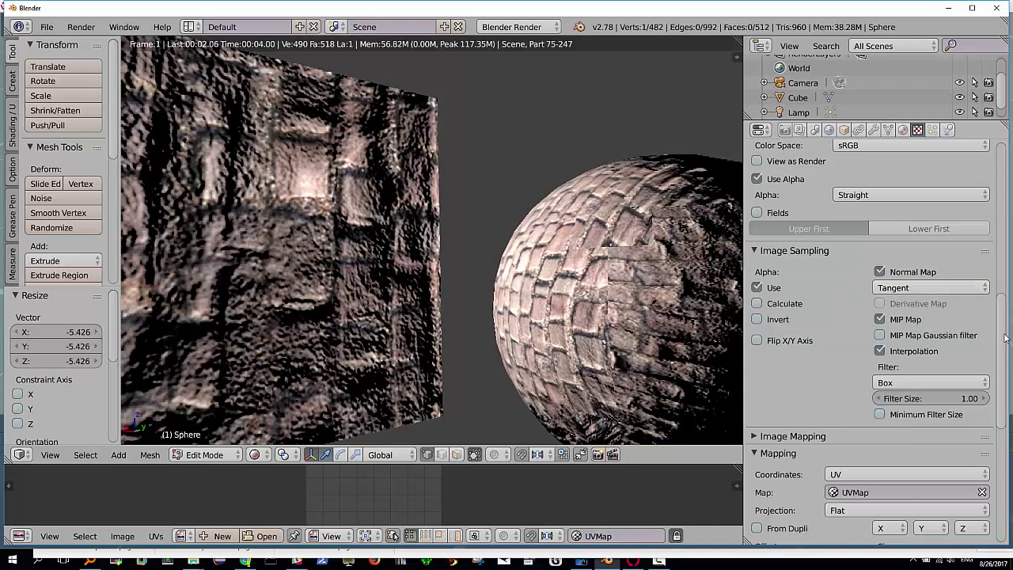
{"action": "scroll", "coordinate": [1006, 352], "scroll_direction": "down", "scroll_amount": 3}
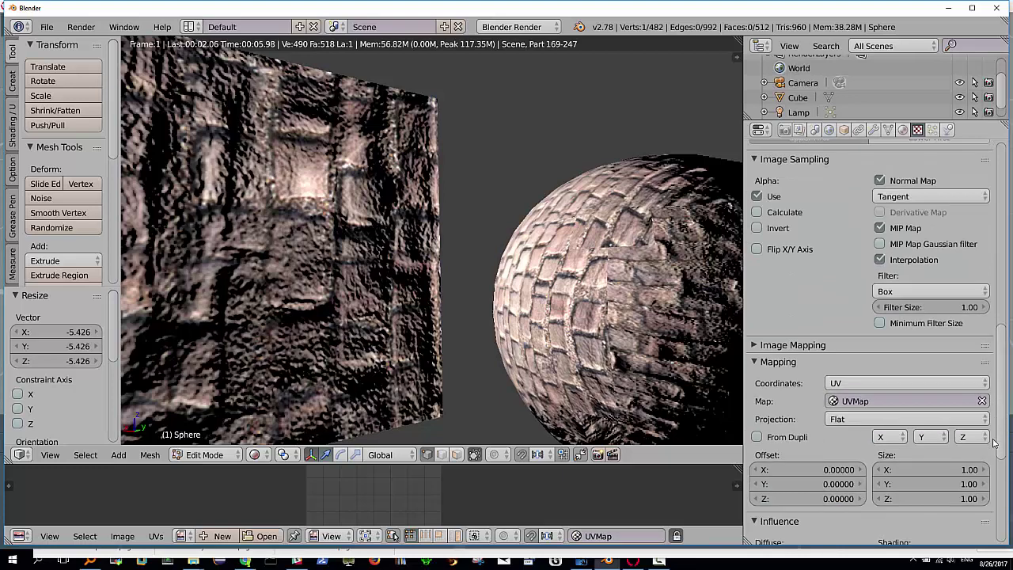
{"action": "scroll", "coordinate": [1002, 428], "scroll_direction": "down", "scroll_amount": 7}
{"action": "scroll", "coordinate": [999, 482], "scroll_direction": "down", "scroll_amount": 1}
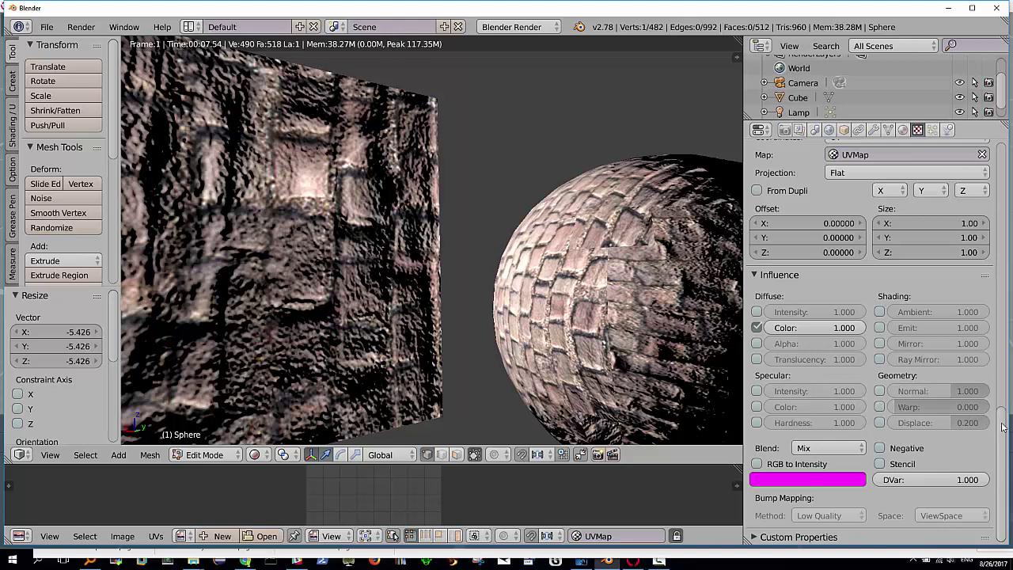
{"action": "scroll", "coordinate": [1004, 428], "scroll_direction": "up", "scroll_amount": 8}
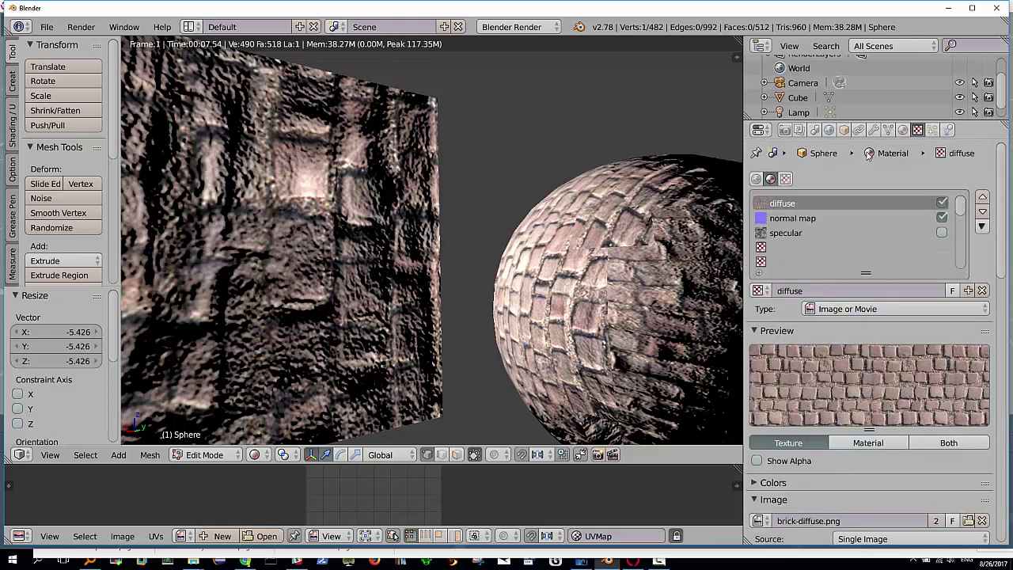
{"action": "scroll", "coordinate": [934, 396], "scroll_direction": "down", "scroll_amount": 2}
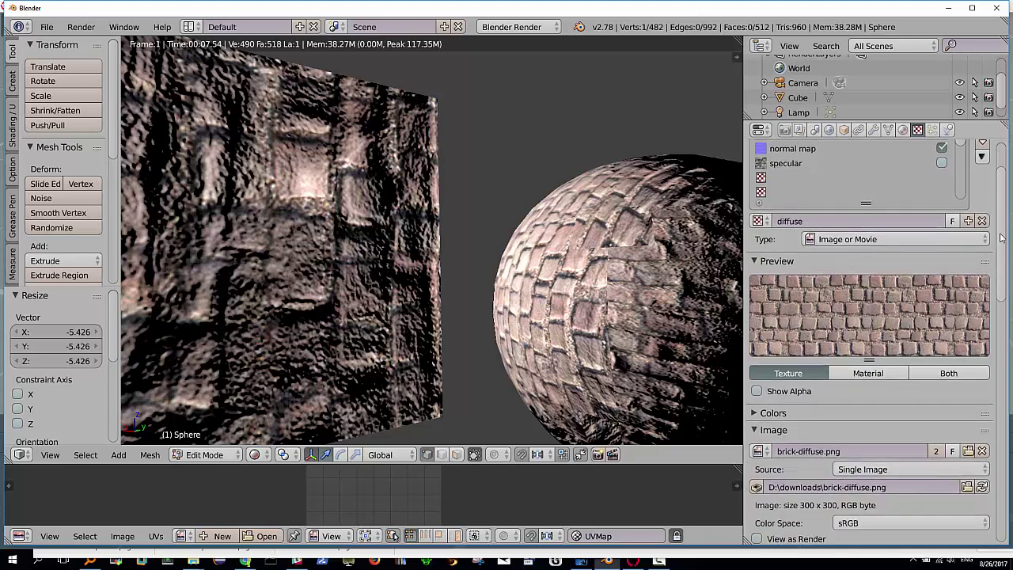
{"action": "scroll", "coordinate": [934, 396], "scroll_direction": "down", "scroll_amount": 4}
{"action": "scroll", "coordinate": [935, 396], "scroll_direction": "down", "scroll_amount": 3}
{"action": "scroll", "coordinate": [934, 396], "scroll_direction": "down", "scroll_amount": 1}
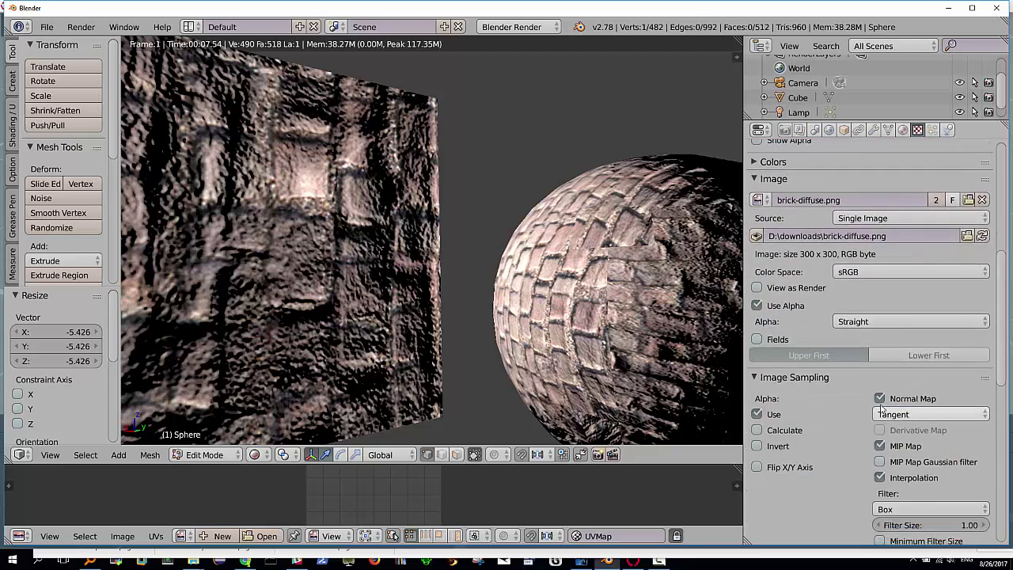
{"action": "left_click", "coordinate": [910, 398]}
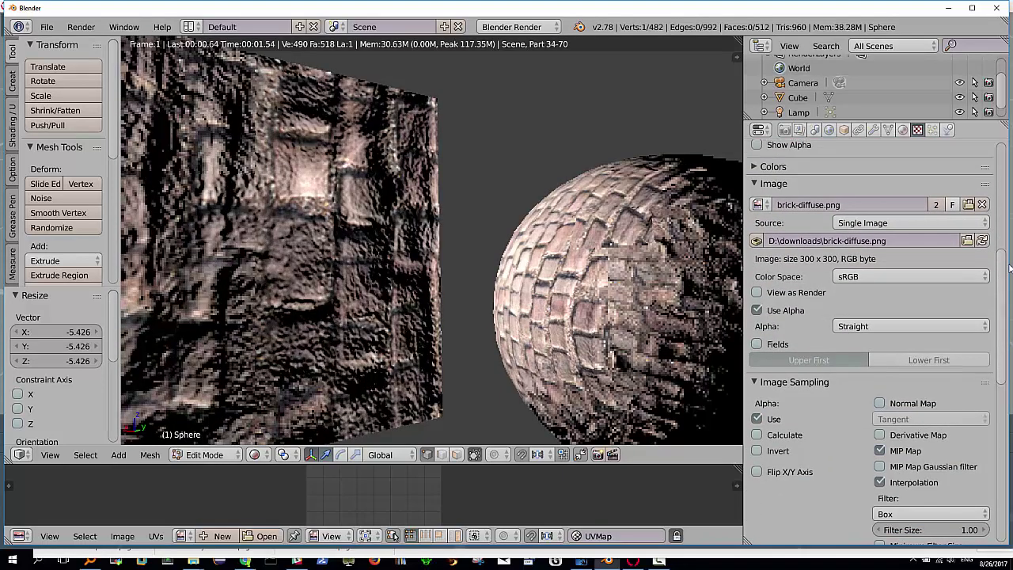
{"action": "scroll", "coordinate": [871, 277], "scroll_direction": "up", "scroll_amount": 10}
{"action": "scroll", "coordinate": [811, 219], "scroll_direction": "down", "scroll_amount": 4}
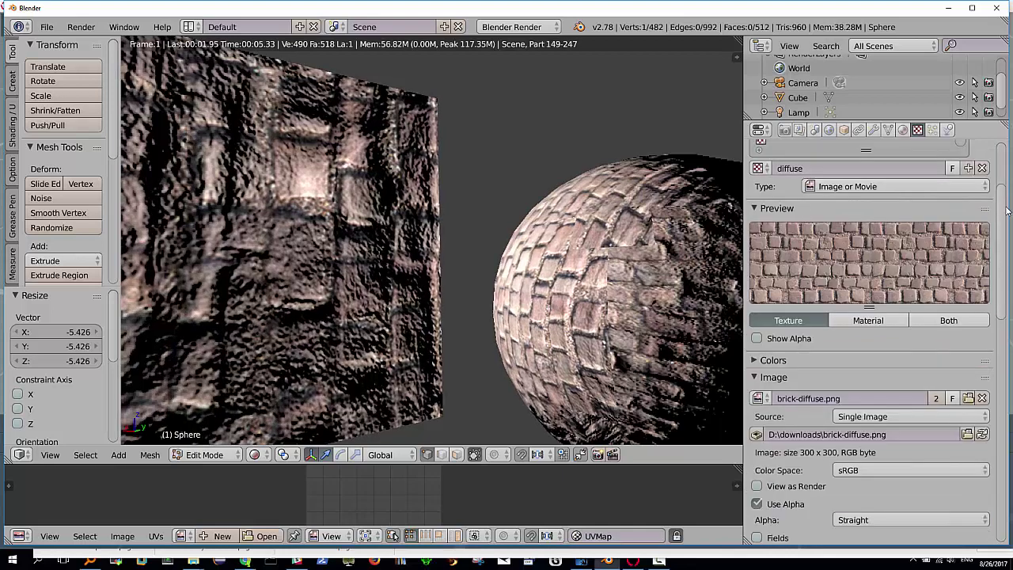
{"action": "scroll", "coordinate": [1004, 212], "scroll_direction": "up", "scroll_amount": 2}
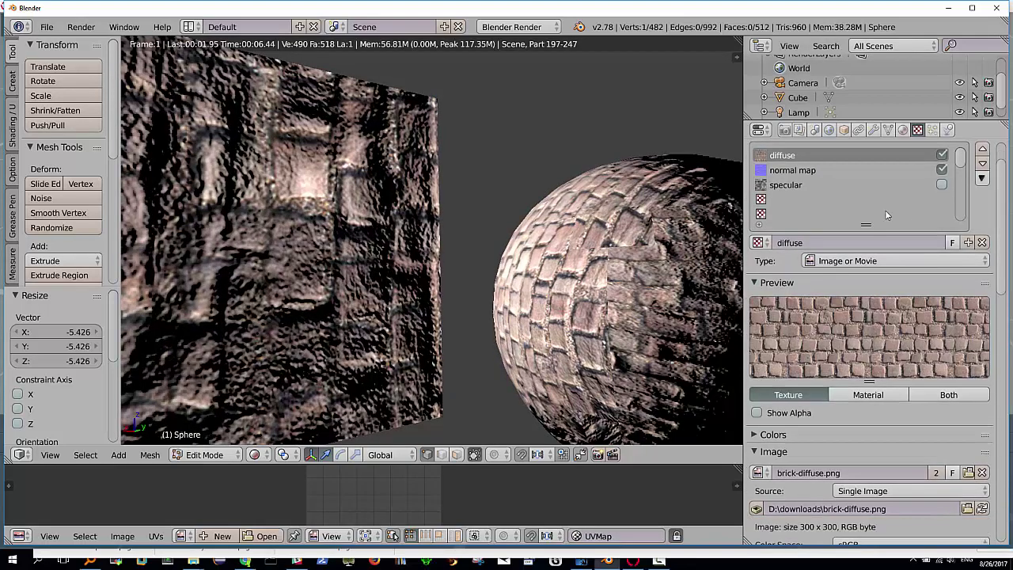
Show the bricks_red_normal.jpg texture in the preview and review its mapping and influence.
{"action": "left_click", "coordinate": [792, 171]}
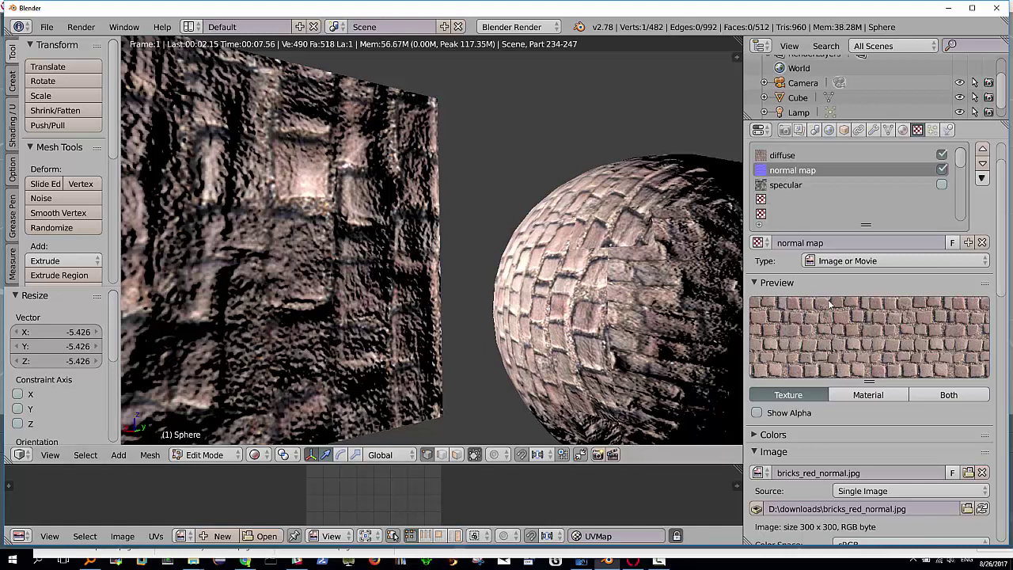
{"action": "left_click", "coordinate": [846, 171]}
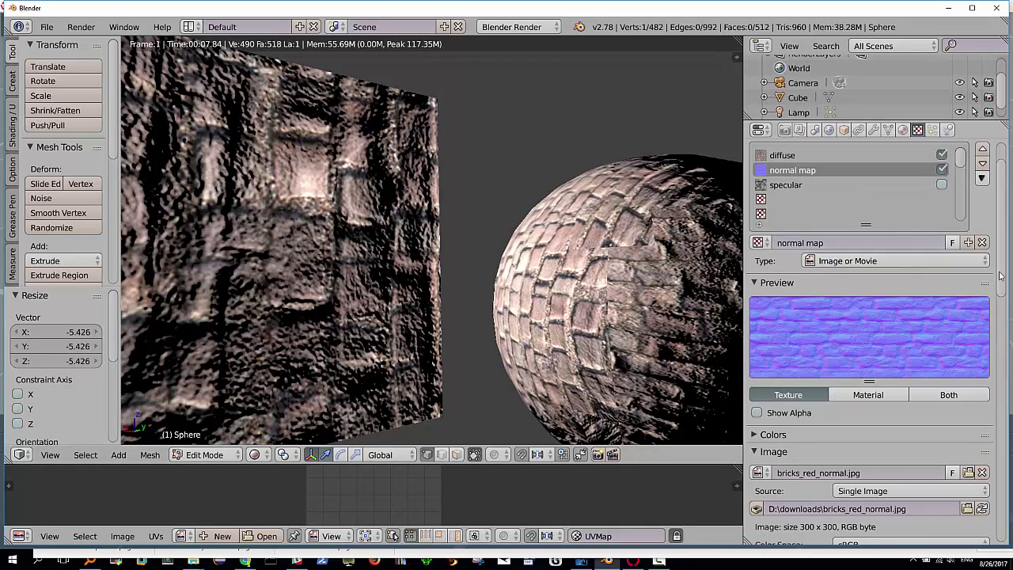
{"action": "left_click_drag", "start_coordinate": [1000, 275], "coordinate": [994, 507]}
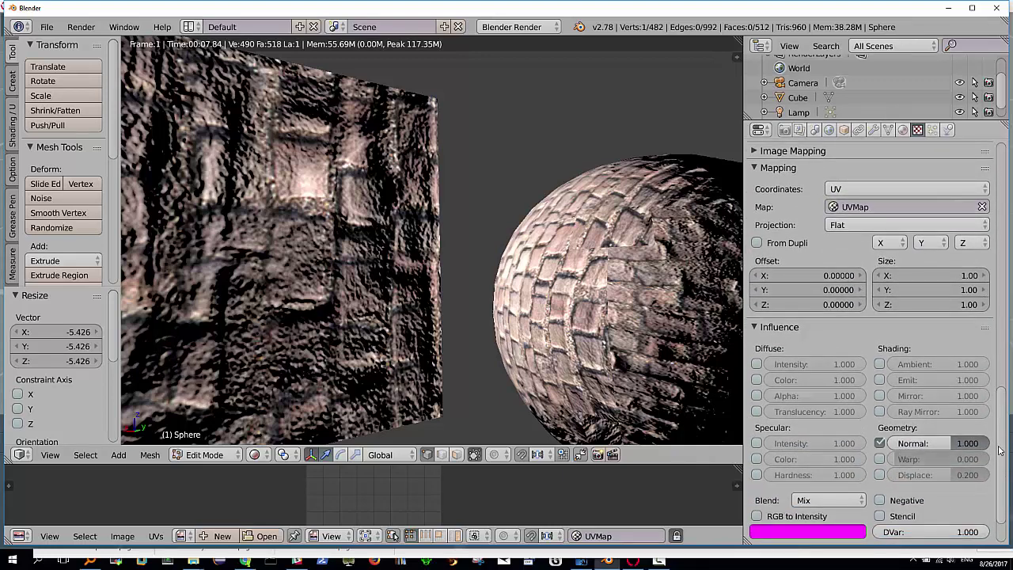
{"action": "scroll", "coordinate": [859, 298], "scroll_direction": "up", "scroll_amount": 5}
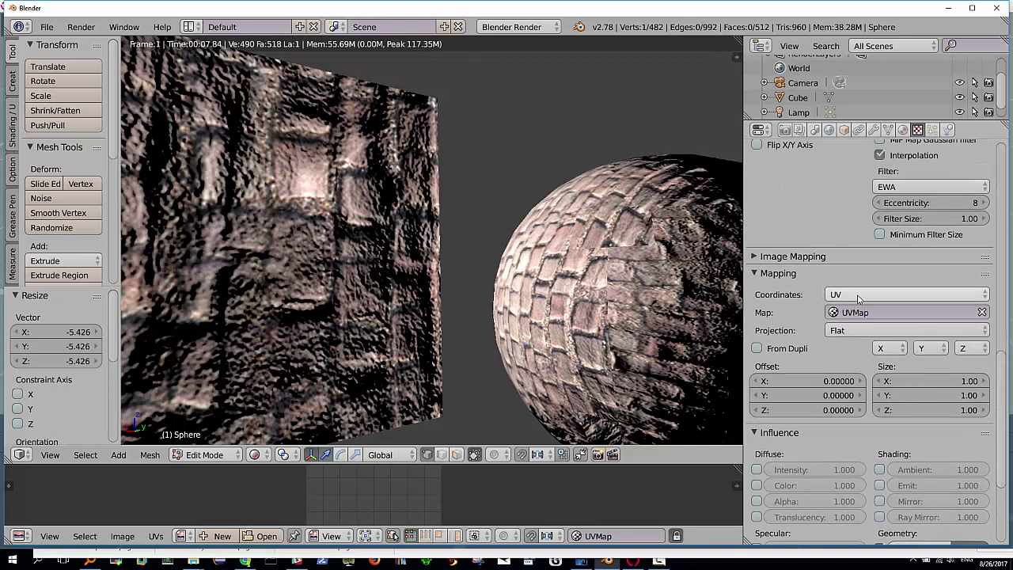
{"action": "left_click_drag", "start_coordinate": [1002, 370], "coordinate": [1011, 163]}
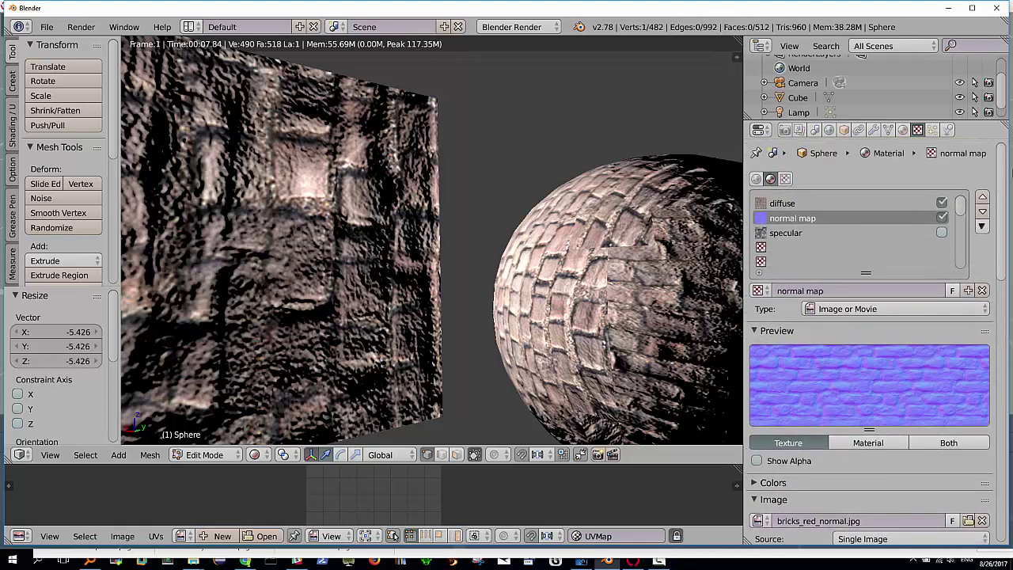
Enable the bricks_red_specular.jpg texture so diffuse, normal map and specular slots are all active.
{"action": "left_click", "coordinate": [787, 235]}
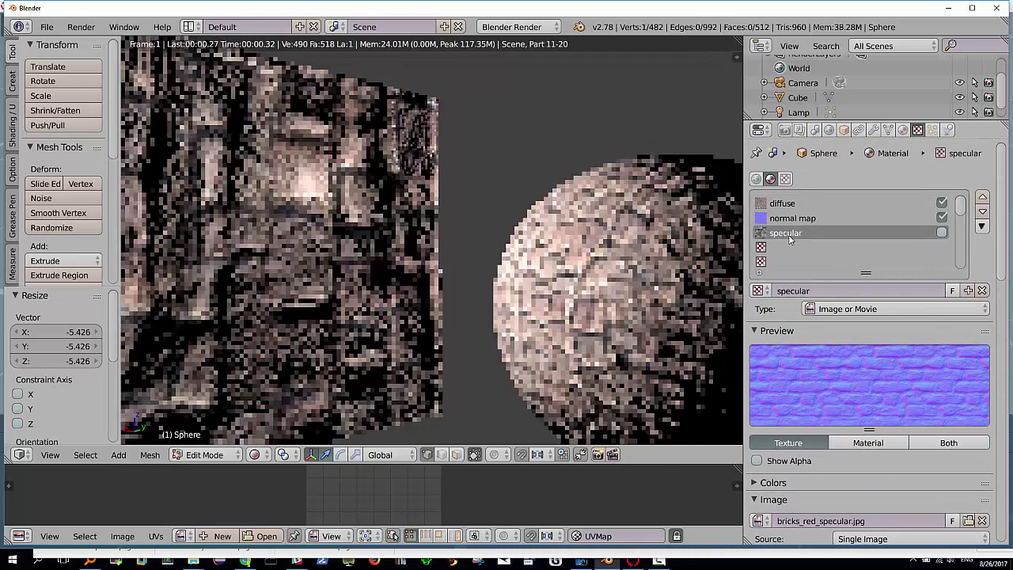
{"action": "left_click", "coordinate": [942, 204]}
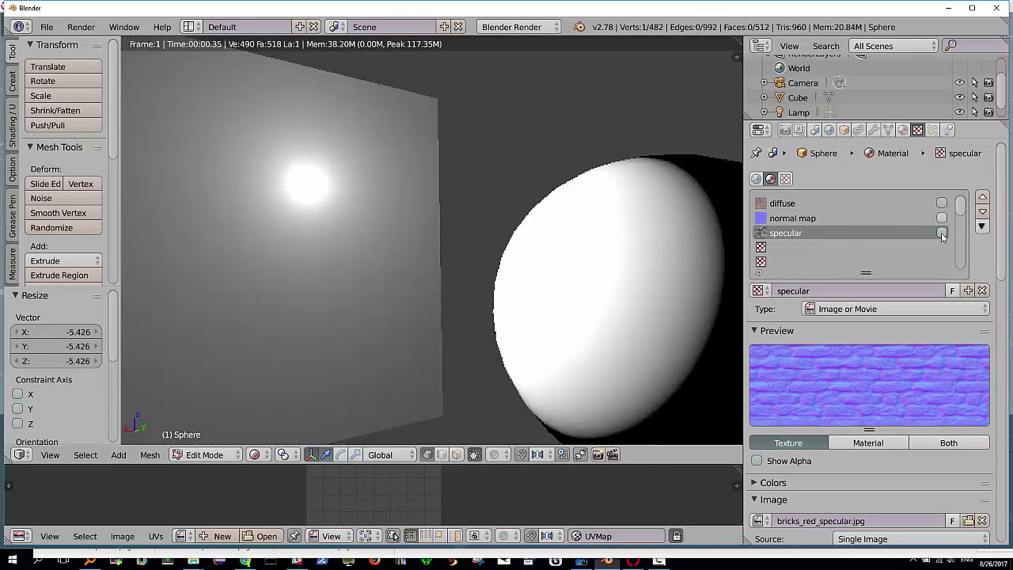
{"action": "left_click", "coordinate": [942, 233]}
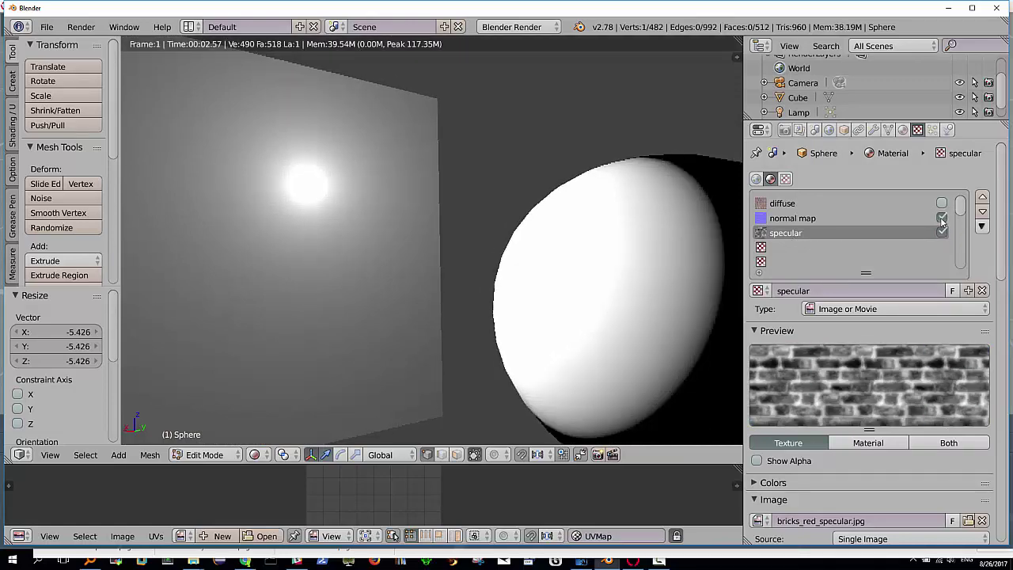
{"action": "left_click", "coordinate": [941, 218]}
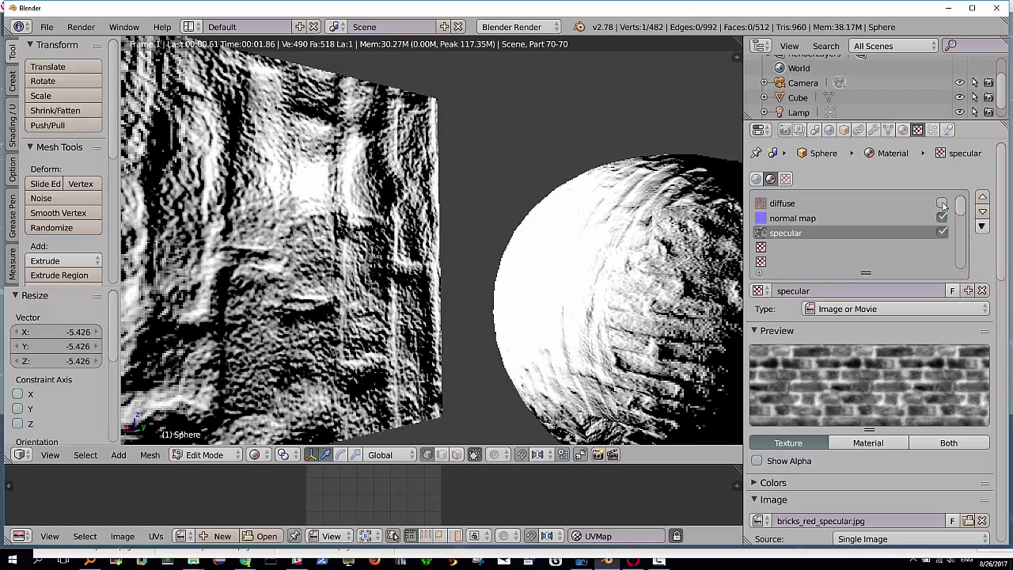
{"action": "left_click", "coordinate": [942, 203]}
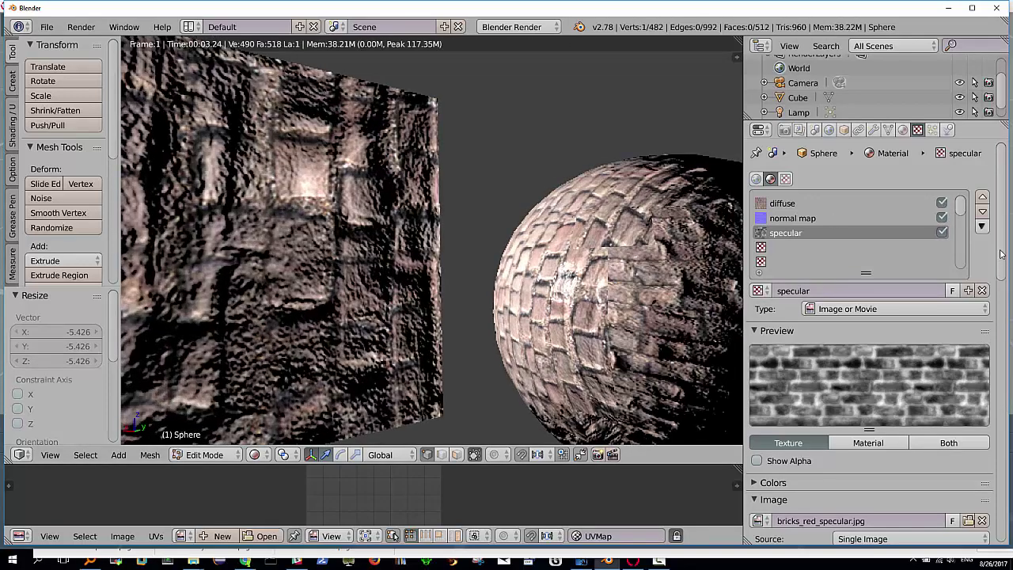
{"action": "scroll", "coordinate": [1001, 269], "scroll_direction": "down", "scroll_amount": 1}
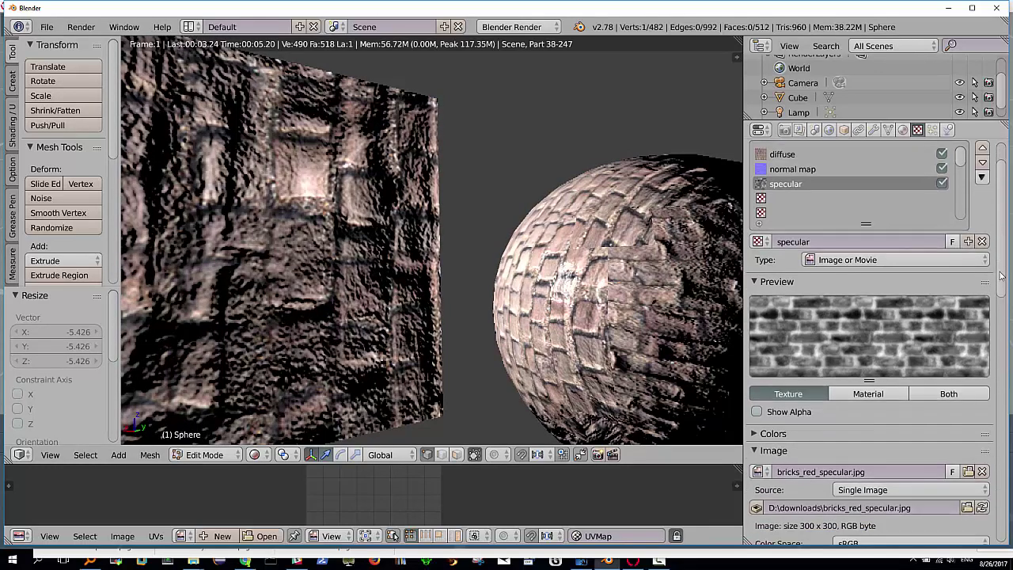
{"action": "scroll", "coordinate": [1001, 269], "scroll_direction": "down", "scroll_amount": 1}
{"action": "scroll", "coordinate": [1003, 290], "scroll_direction": "down", "scroll_amount": 1}
{"action": "scroll", "coordinate": [1002, 289], "scroll_direction": "down", "scroll_amount": 1}
{"action": "scroll", "coordinate": [1002, 340], "scroll_direction": "down", "scroll_amount": 2}
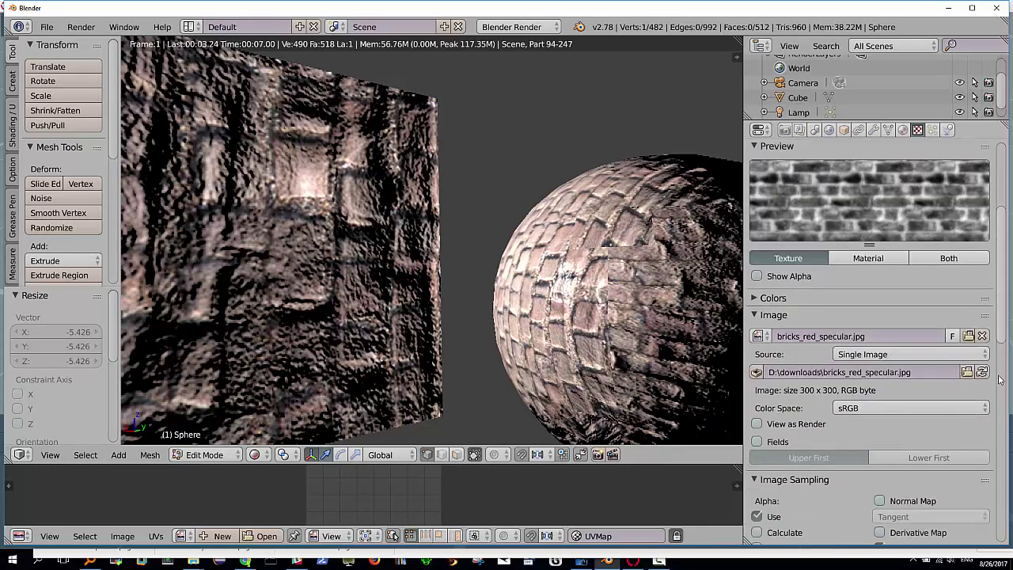
{"action": "scroll", "coordinate": [1001, 380], "scroll_direction": "down", "scroll_amount": 4}
{"action": "scroll", "coordinate": [1001, 380], "scroll_direction": "down", "scroll_amount": 2}
{"action": "scroll", "coordinate": [996, 413], "scroll_direction": "down", "scroll_amount": 2}
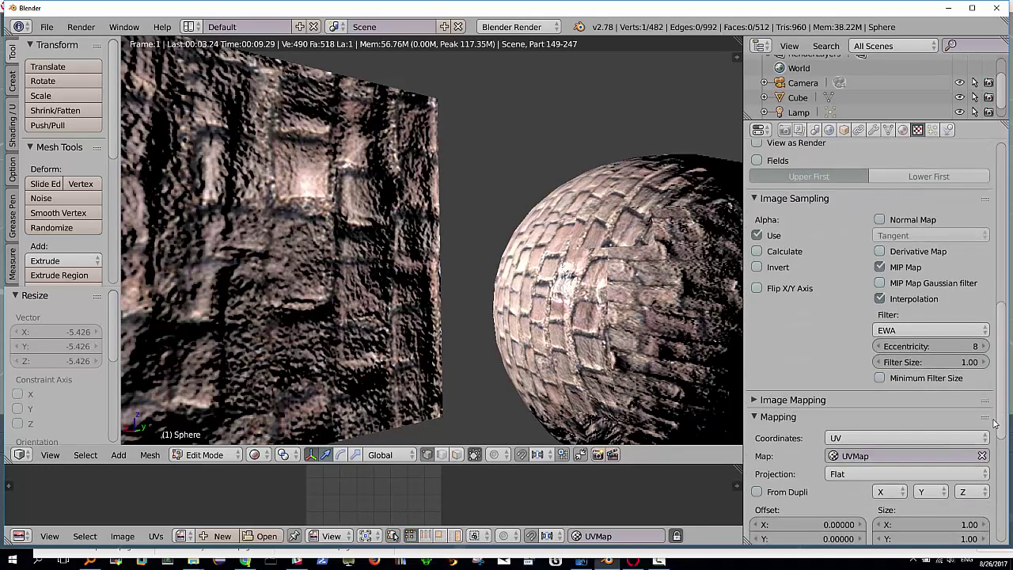
{"action": "scroll", "coordinate": [996, 414], "scroll_direction": "down", "scroll_amount": 1}
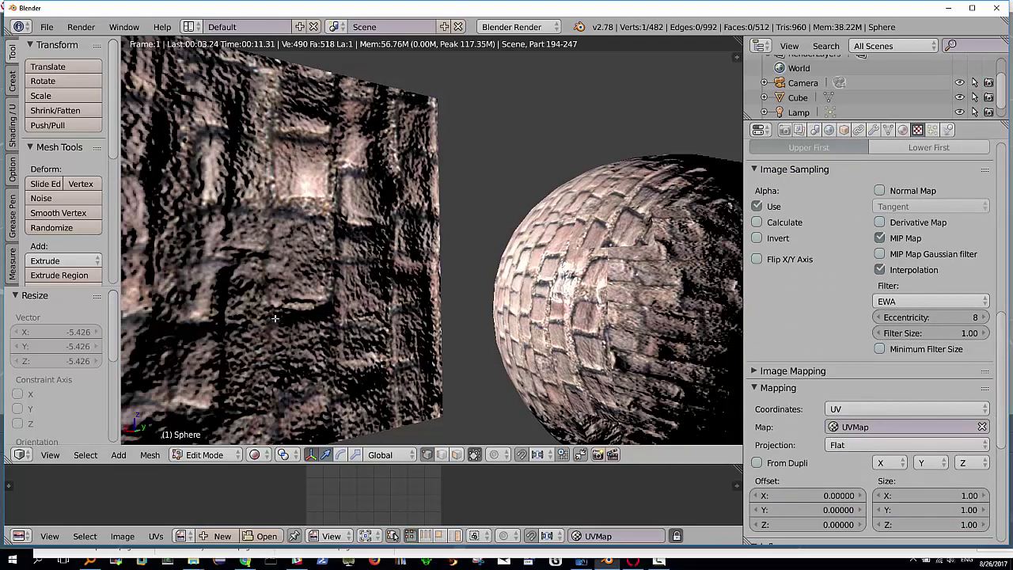
Start an FBX export from the File menu, then cancel it.
{"action": "left_click", "coordinate": [47, 28]}
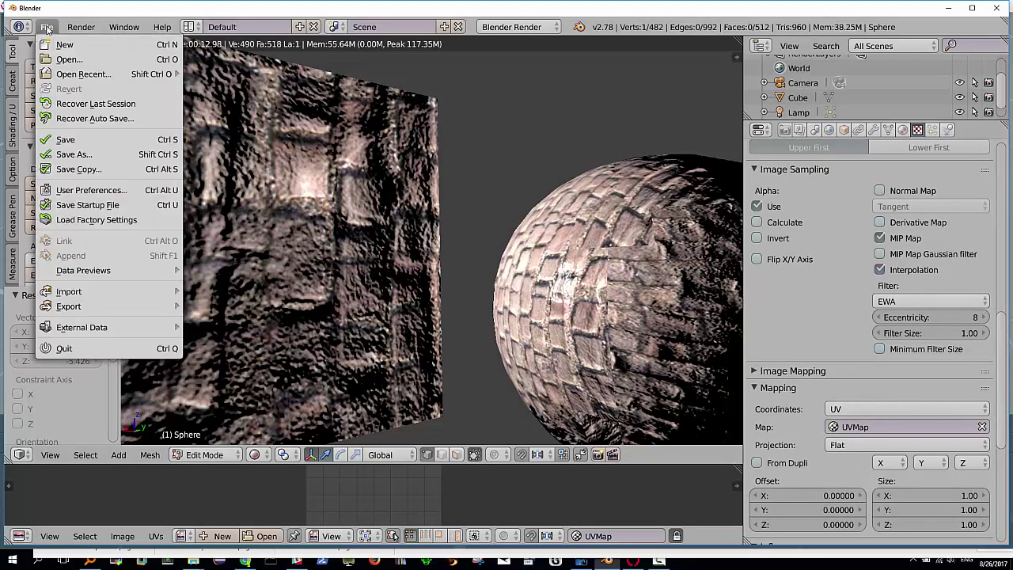
{"action": "mouse_move", "coordinate": [111, 310]}
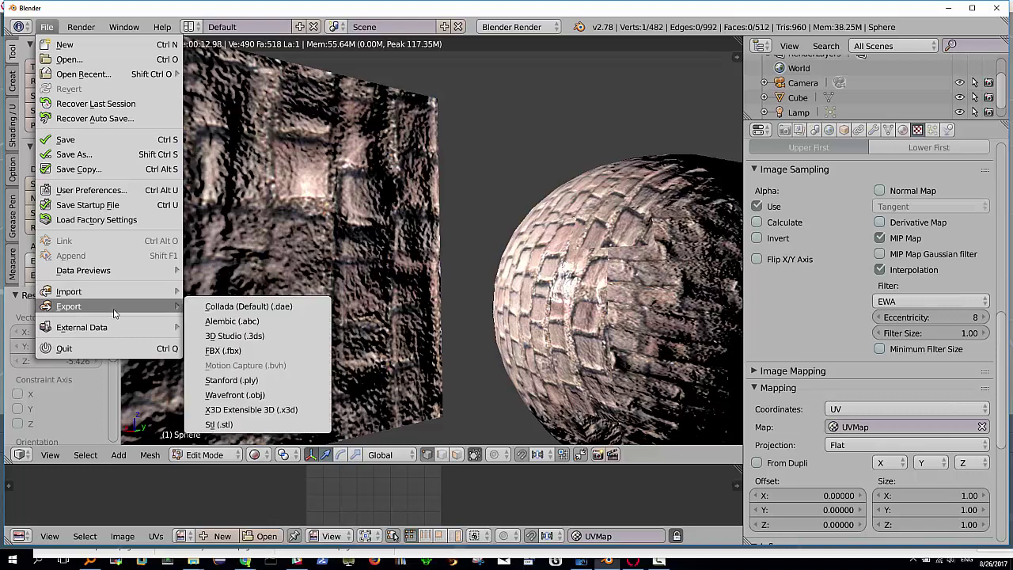
{"action": "left_click", "coordinate": [228, 350]}
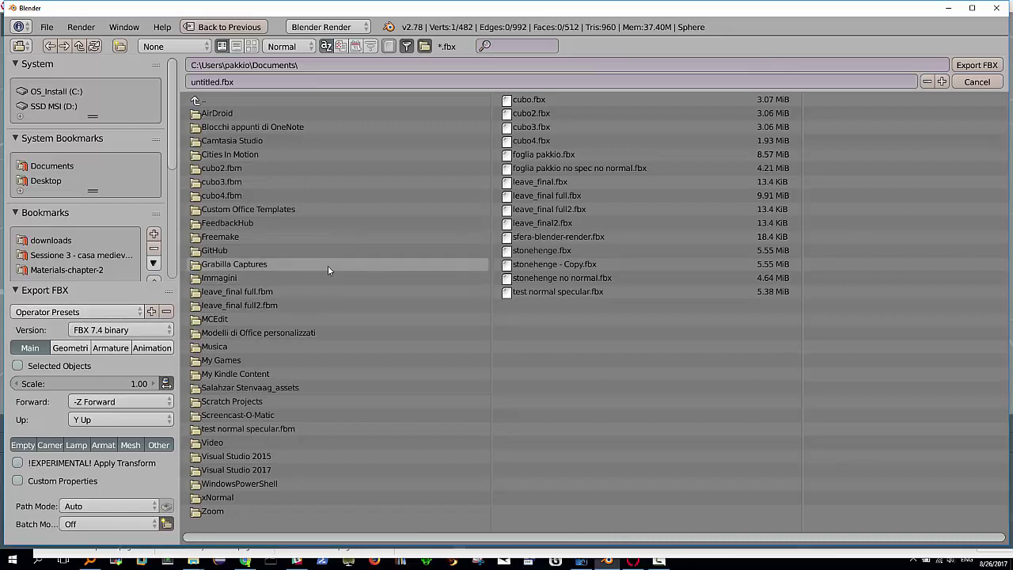
{"action": "key", "text": "Escape"}
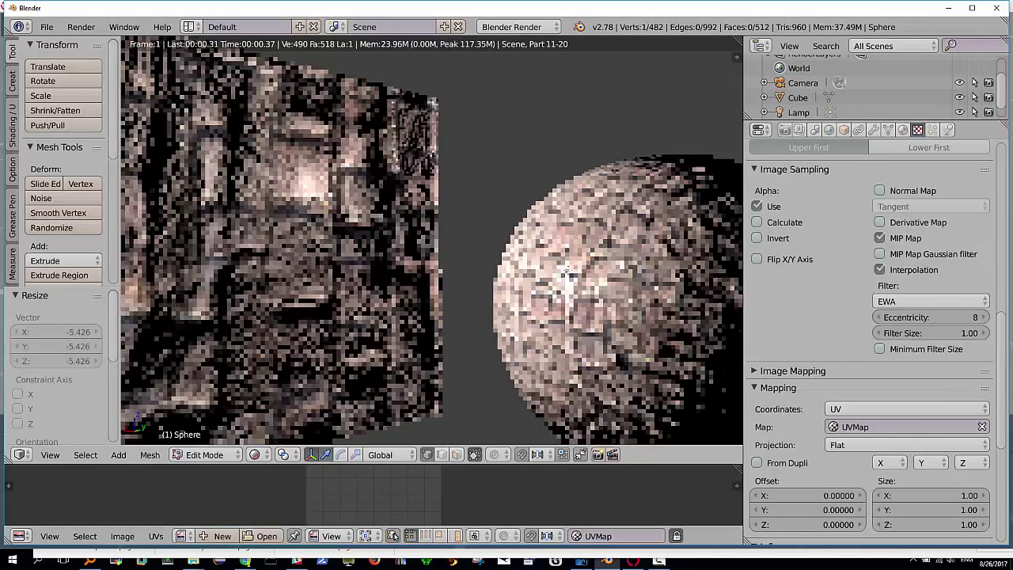
Set viewport shading to Material and return the sphere to Object Mode.
{"action": "left_click", "coordinate": [283, 454]}
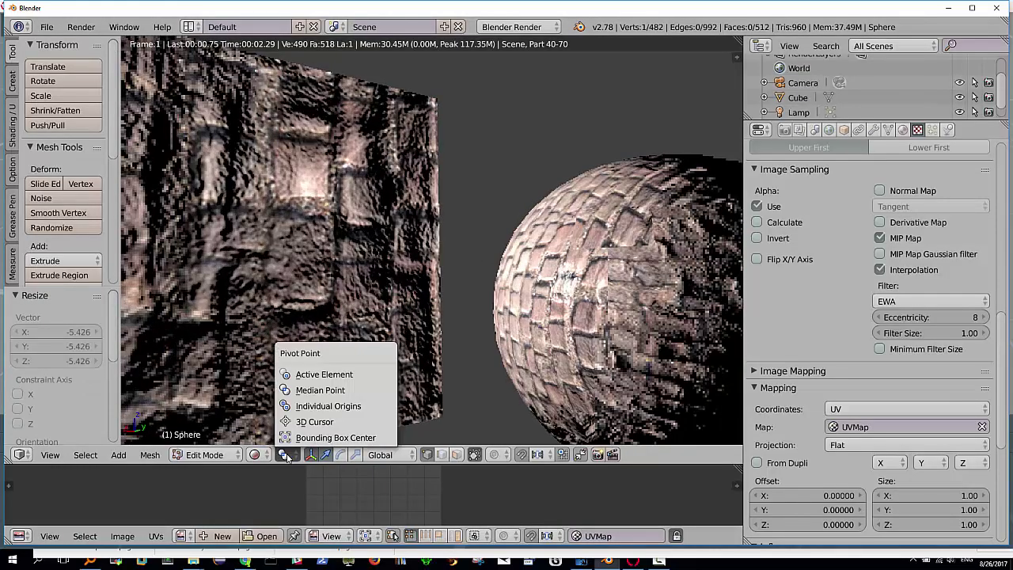
{"action": "left_click", "coordinate": [255, 455]}
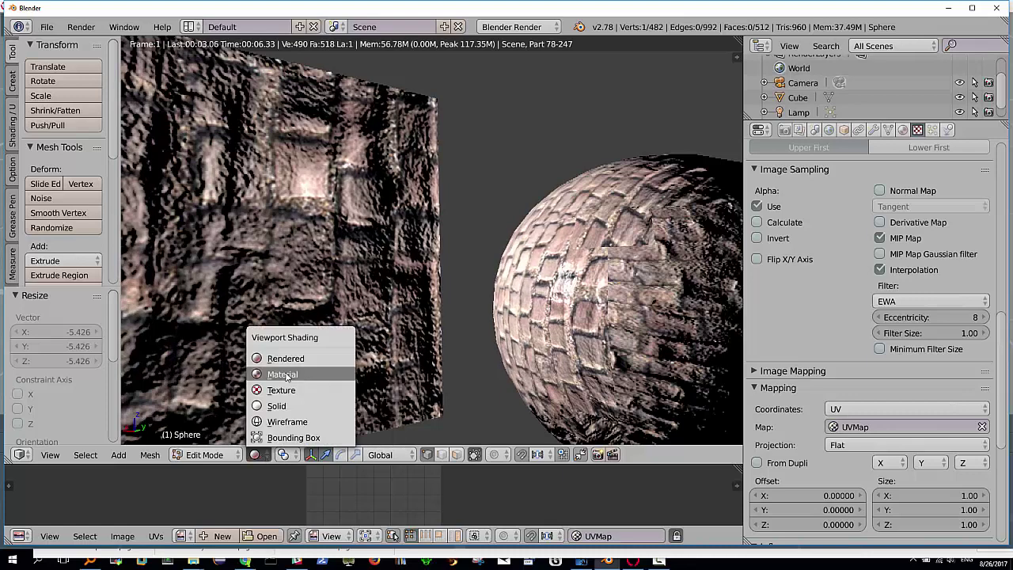
{"action": "left_click", "coordinate": [285, 374]}
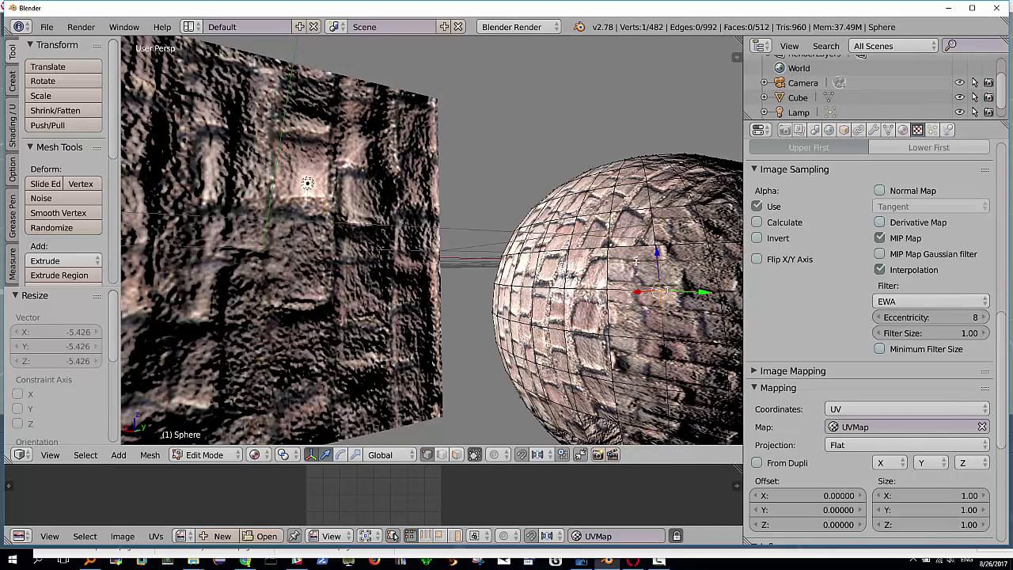
{"action": "key", "text": "Tab"}
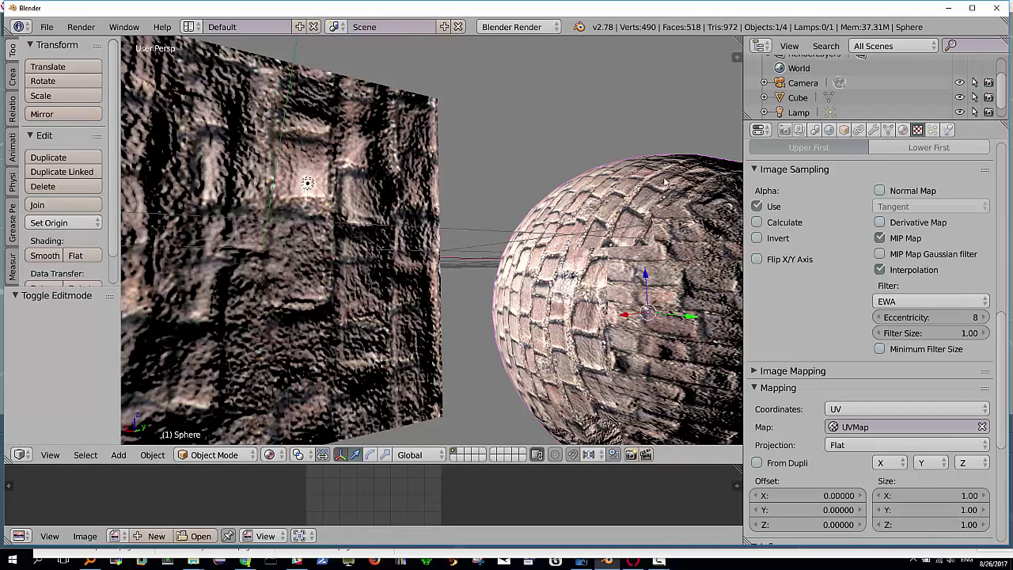
Open the Export FBX window from the File menu.
{"action": "left_click", "coordinate": [48, 30]}
{"action": "mouse_move", "coordinate": [119, 307]}
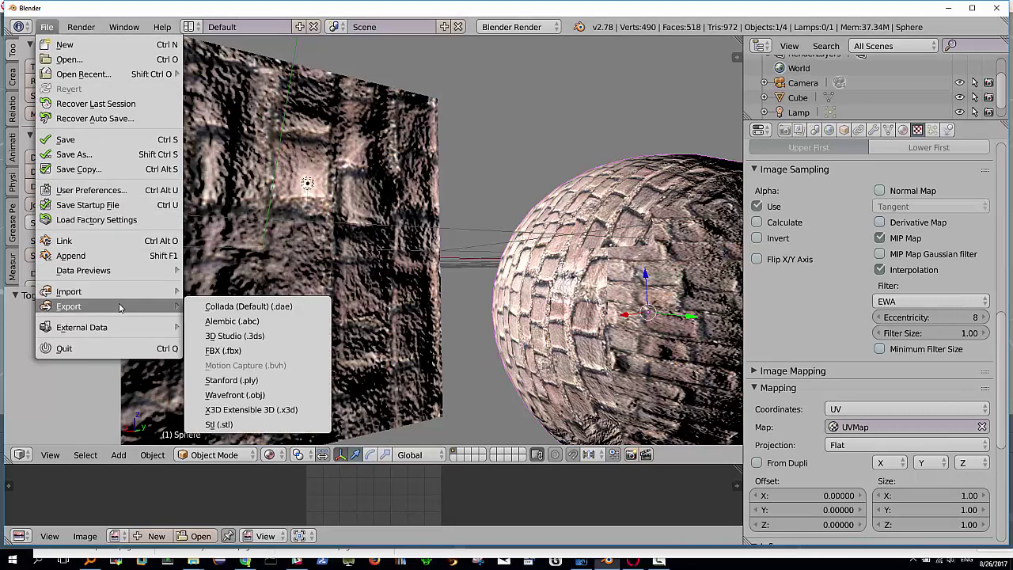
{"action": "left_click", "coordinate": [234, 350]}
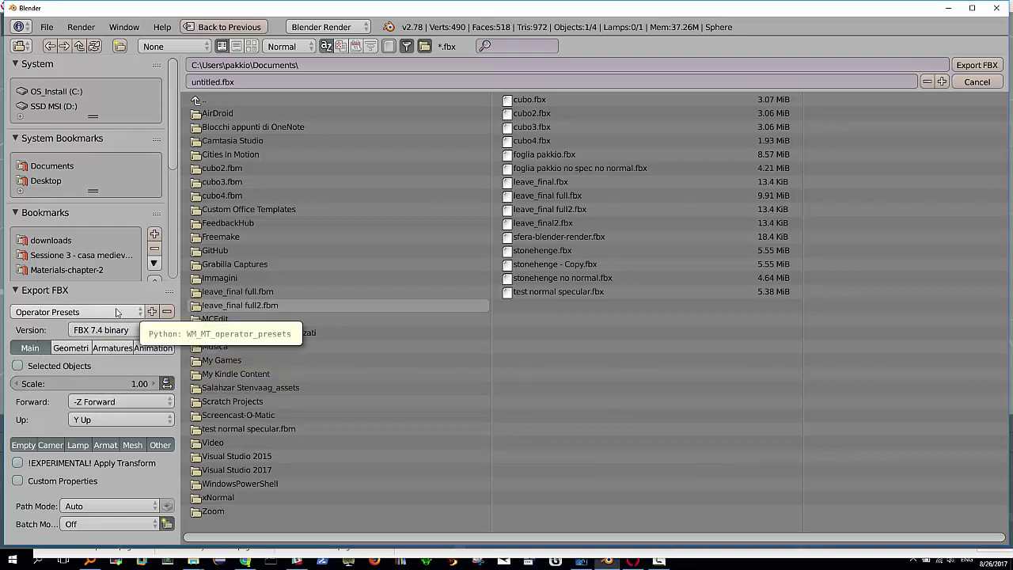
Add a new operator preset named SANSAR from the current export settings.
{"action": "left_click", "coordinate": [141, 314]}
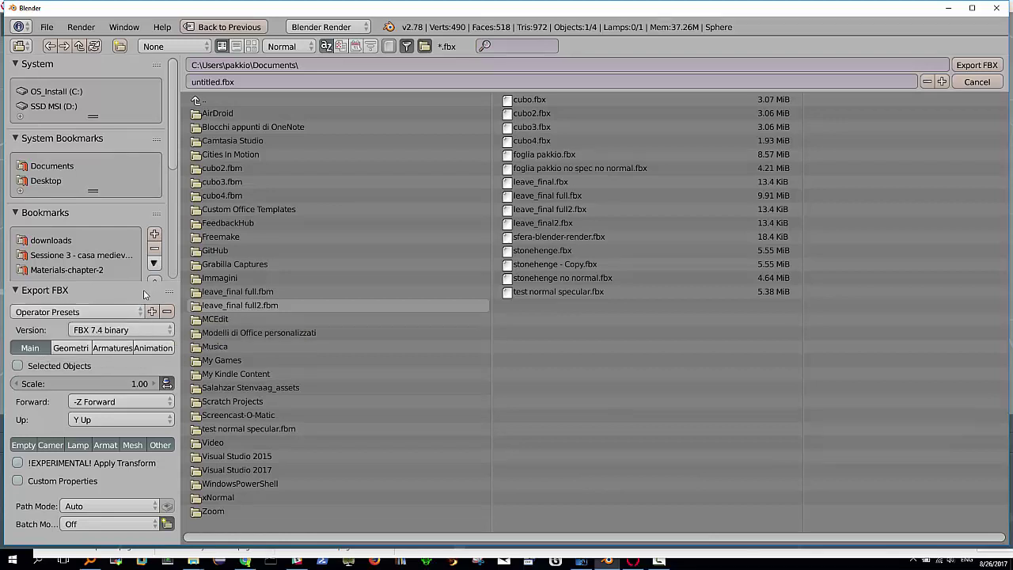
{"action": "left_click", "coordinate": [142, 295]}
{"action": "left_click", "coordinate": [16, 291]}
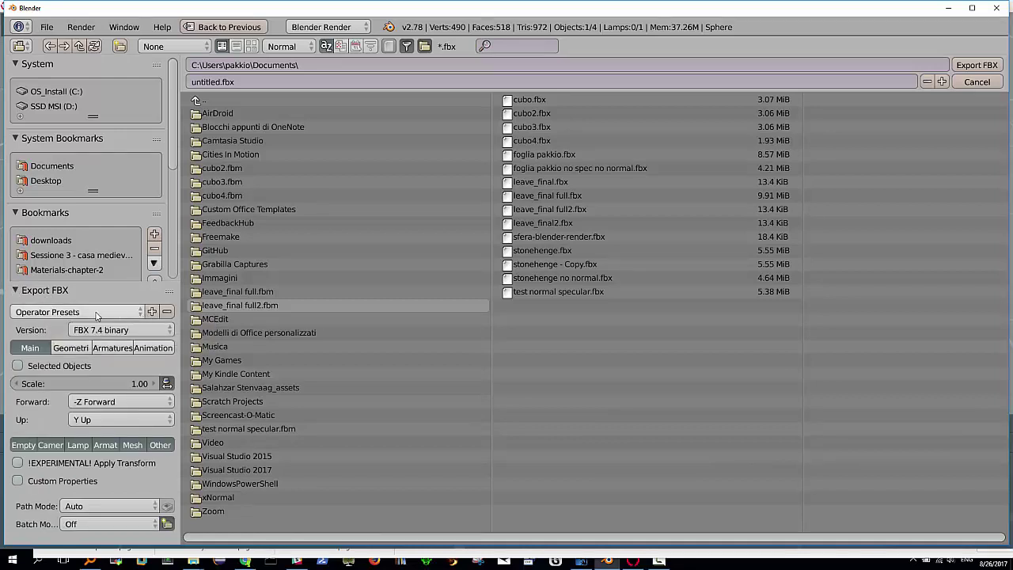
{"action": "left_click", "coordinate": [152, 312]}
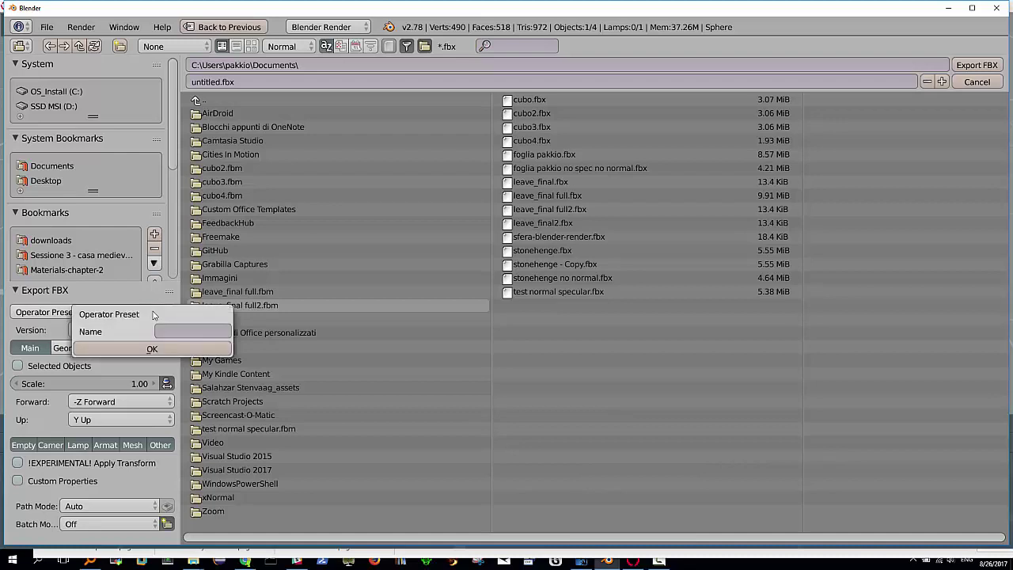
{"action": "left_click", "coordinate": [169, 329]}
{"action": "type", "text": "SANSAR"}
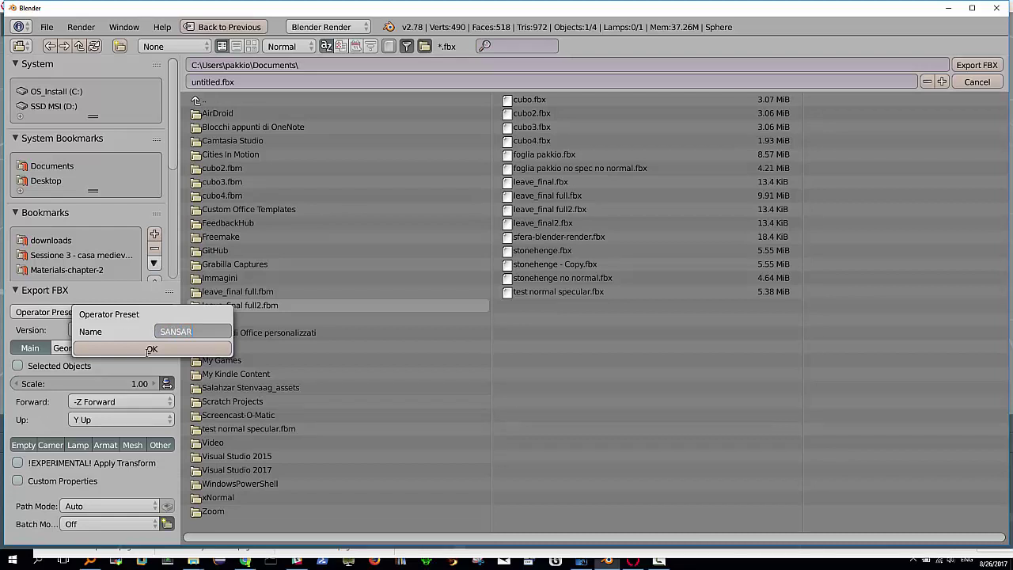
{"action": "left_click", "coordinate": [147, 352]}
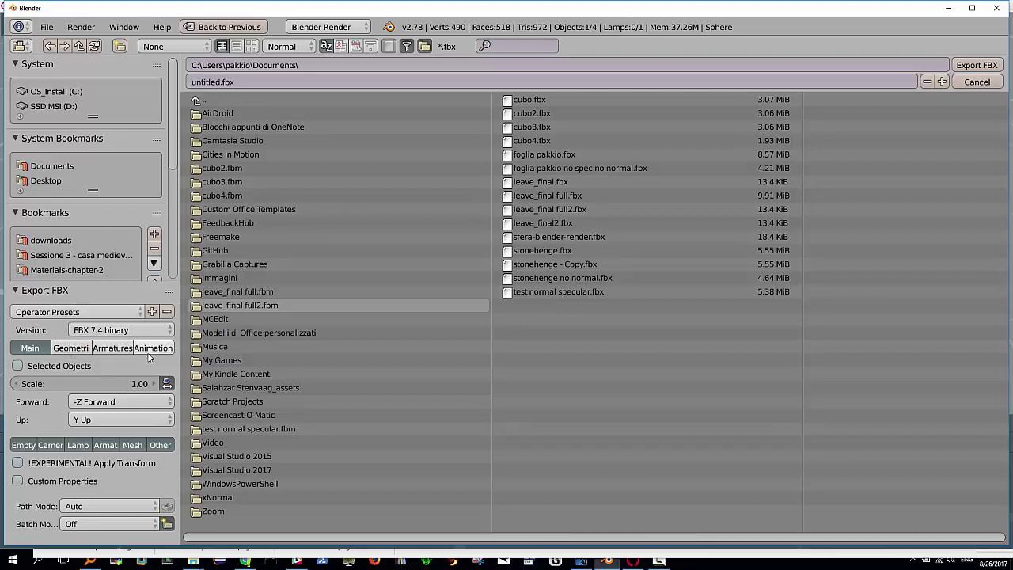
Apply the Sansar preset and enable Tangent Space in the Geometry options.
{"action": "left_click", "coordinate": [141, 313]}
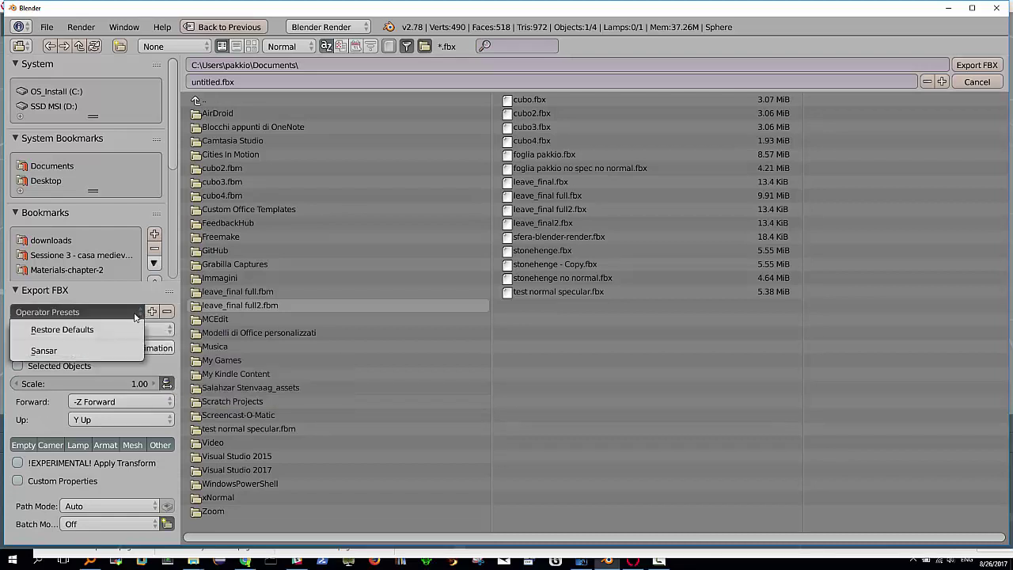
{"action": "left_click", "coordinate": [88, 353]}
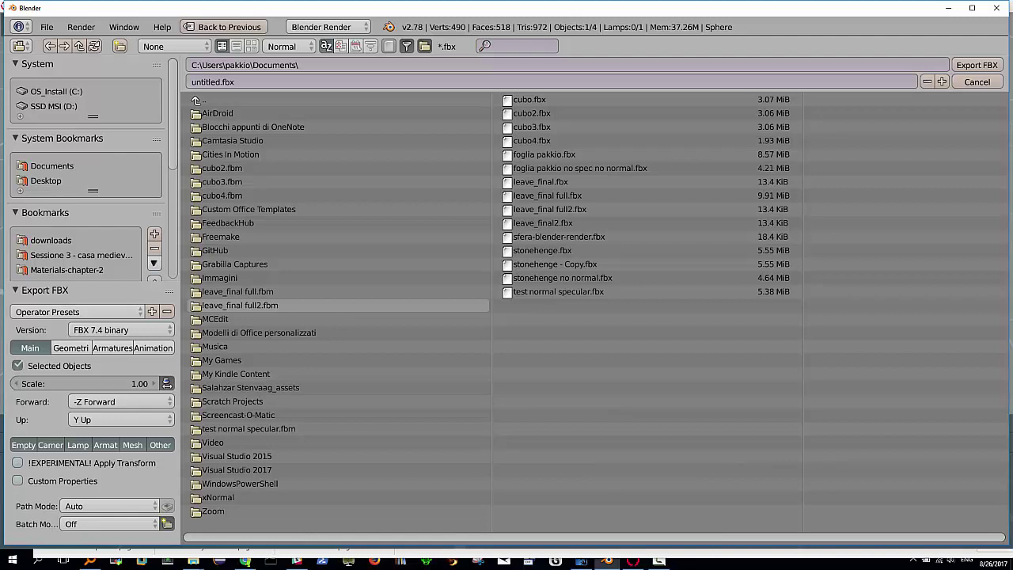
{"action": "left_click", "coordinate": [75, 346]}
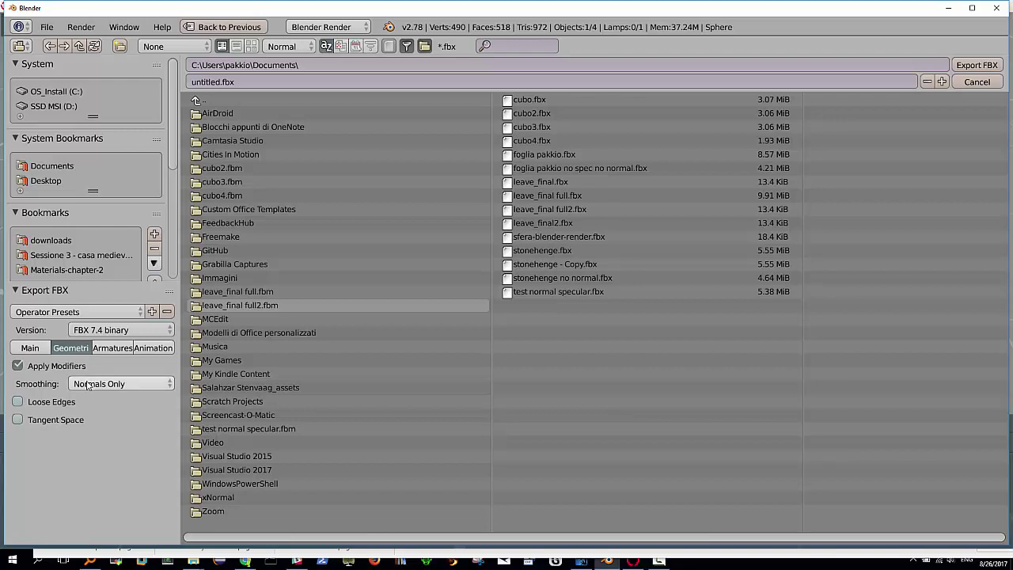
{"action": "left_click", "coordinate": [17, 420]}
{"action": "left_click", "coordinate": [38, 354]}
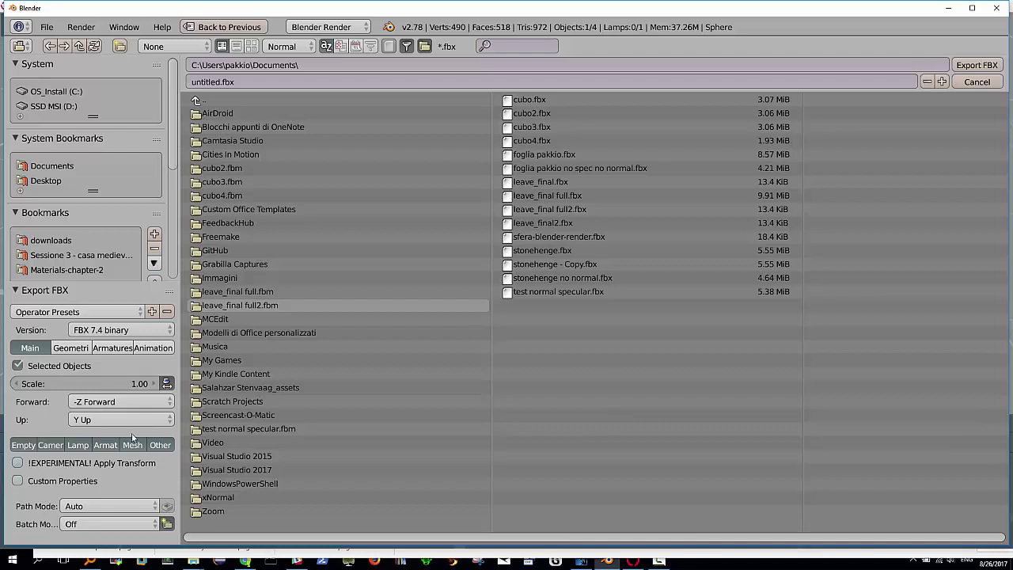
{"action": "left_click", "coordinate": [155, 508]}
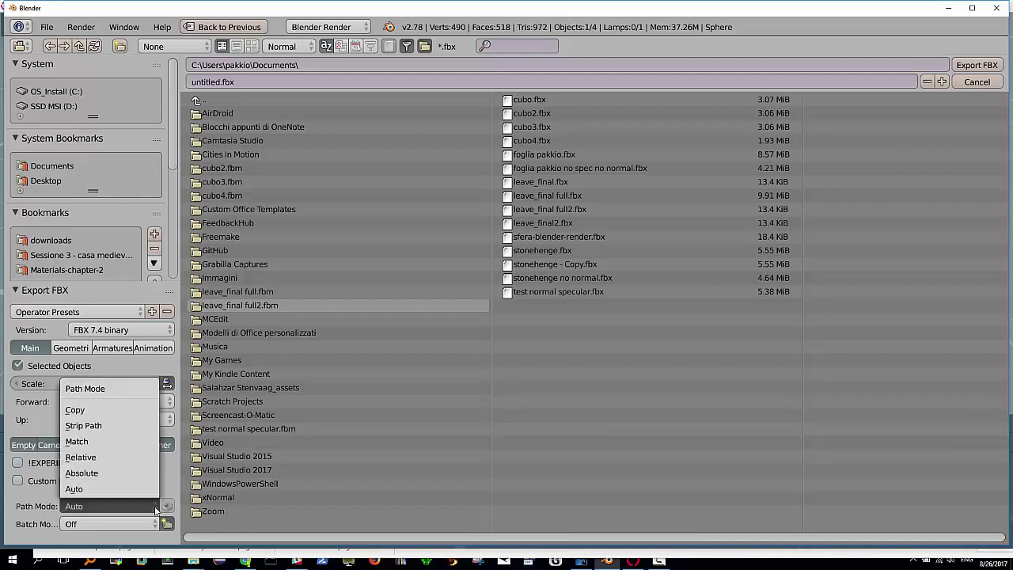
Set Path Mode to Copy, limit to Mesh, and export as sfera.fbx in Documents.
{"action": "left_click", "coordinate": [99, 410]}
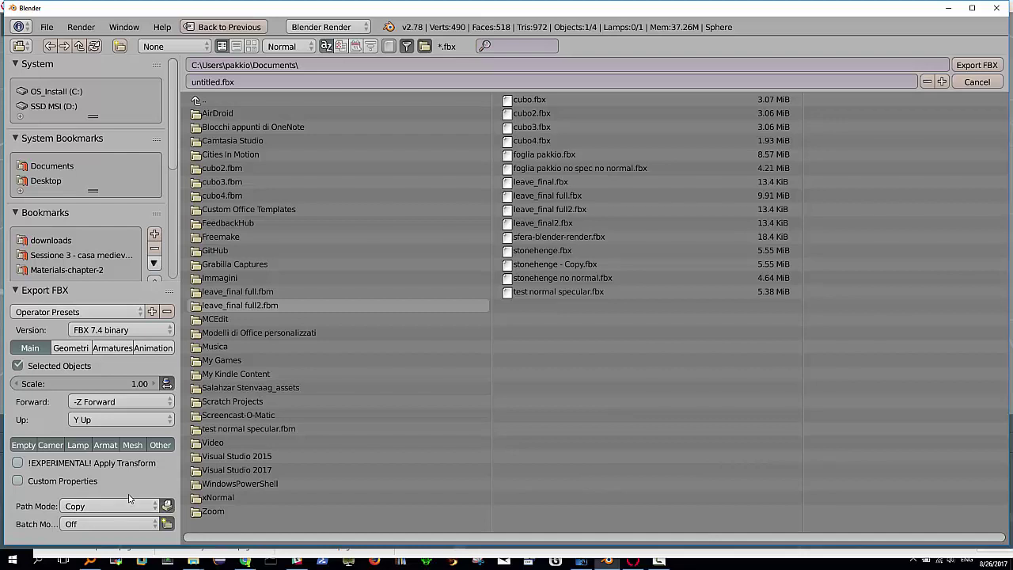
{"action": "left_click", "coordinate": [129, 446]}
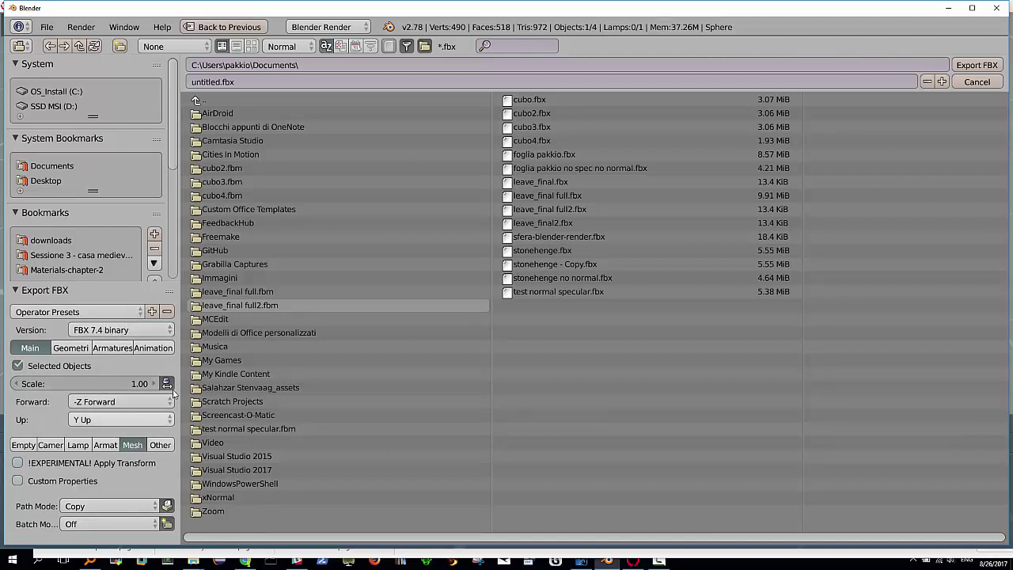
{"action": "left_click", "coordinate": [231, 82]}
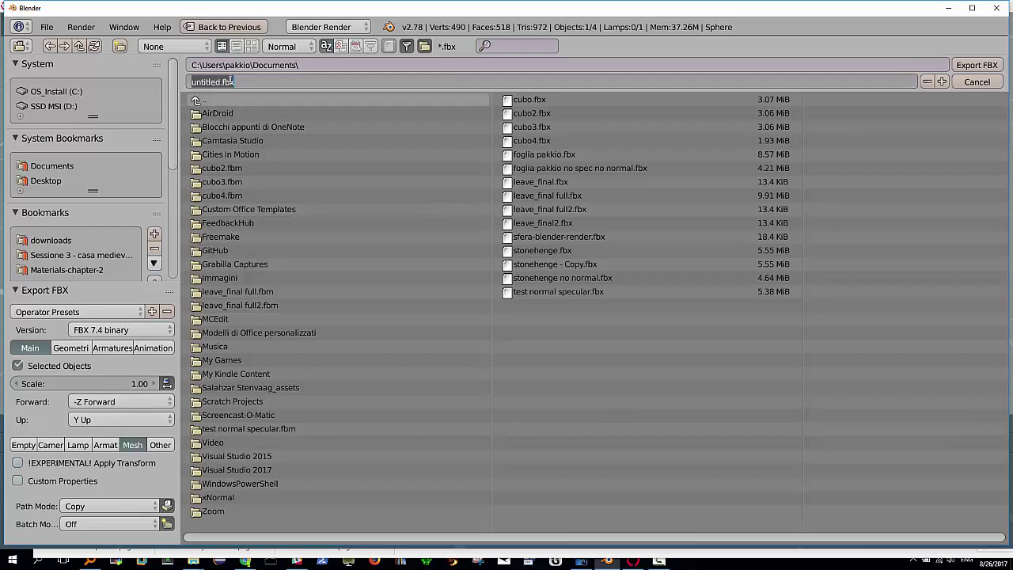
{"action": "type", "text": "sfera"}
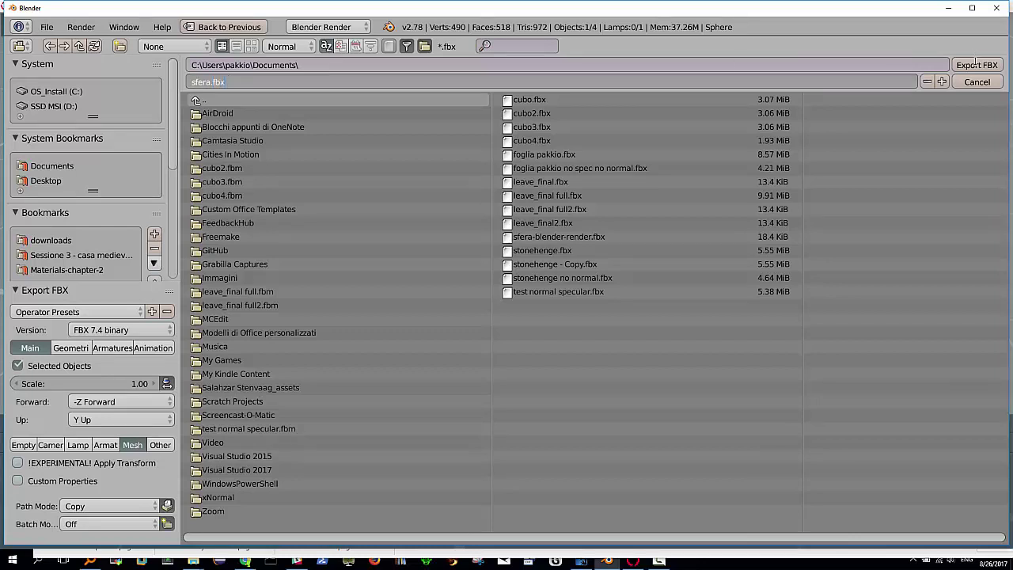
{"action": "key", "text": "Return"}
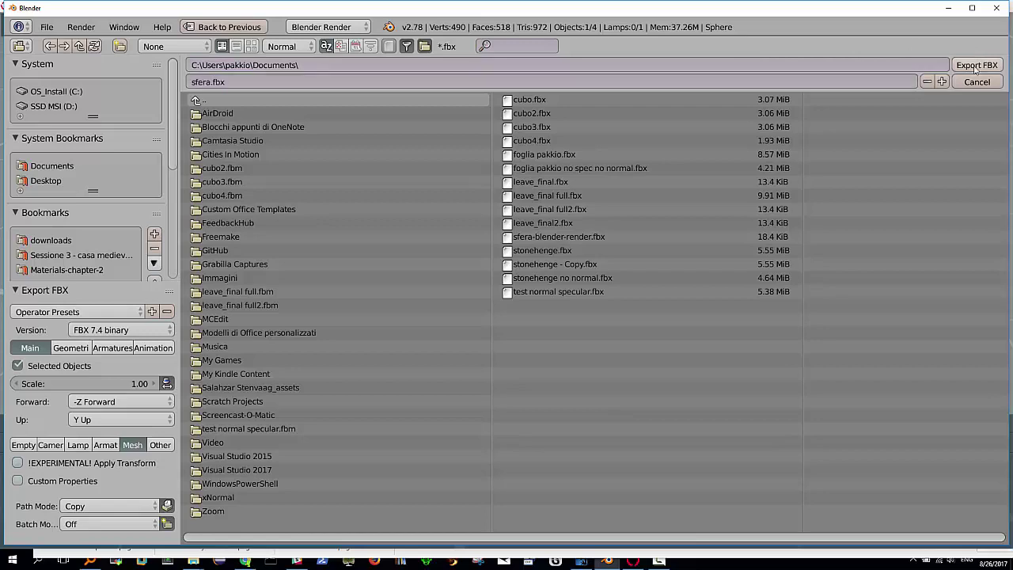
{"action": "left_click", "coordinate": [976, 66]}
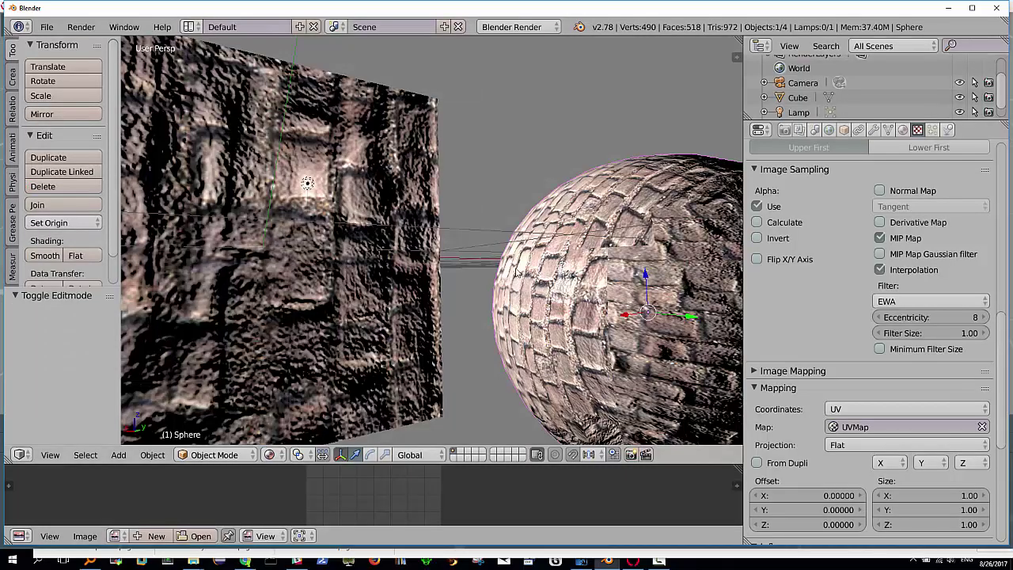
Switch to Sansar and start an upload of sfera.fbx from Documents.
{"action": "left_click", "coordinate": [634, 562]}
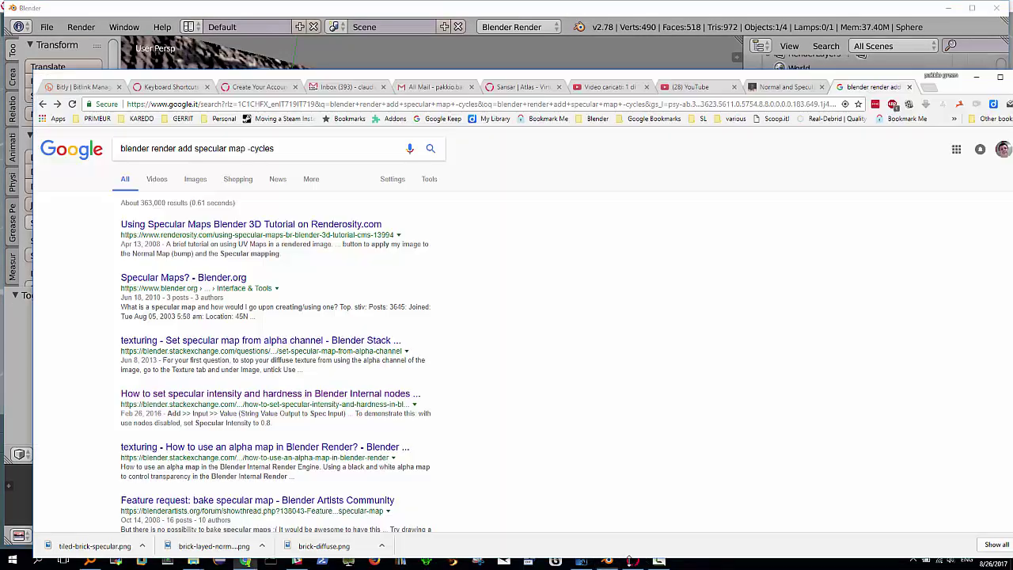
{"action": "left_click", "coordinate": [635, 563]}
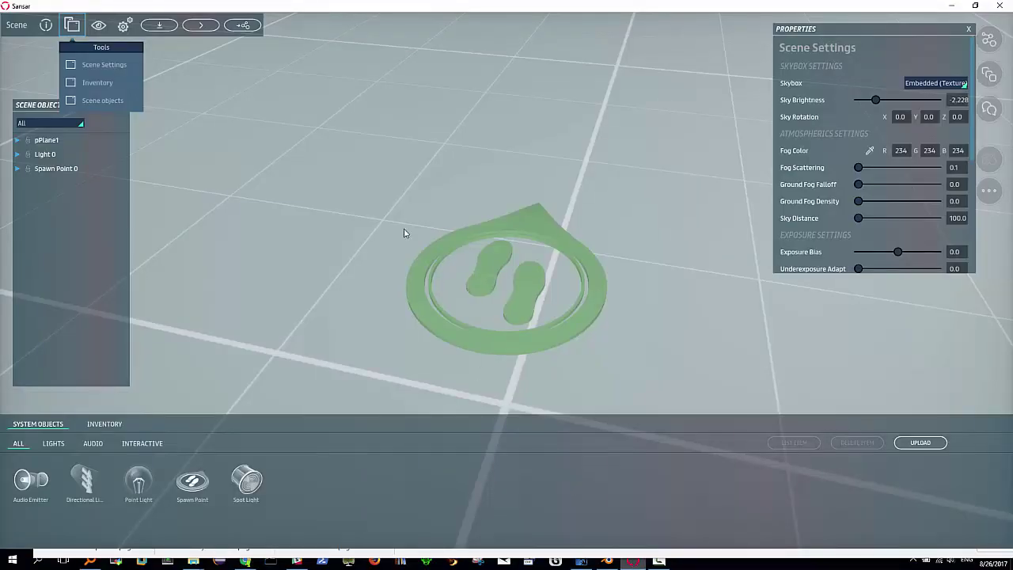
{"action": "scroll", "coordinate": [400, 227], "scroll_direction": "down", "scroll_amount": 3}
{"action": "scroll", "coordinate": [402, 226], "scroll_direction": "down", "scroll_amount": 3}
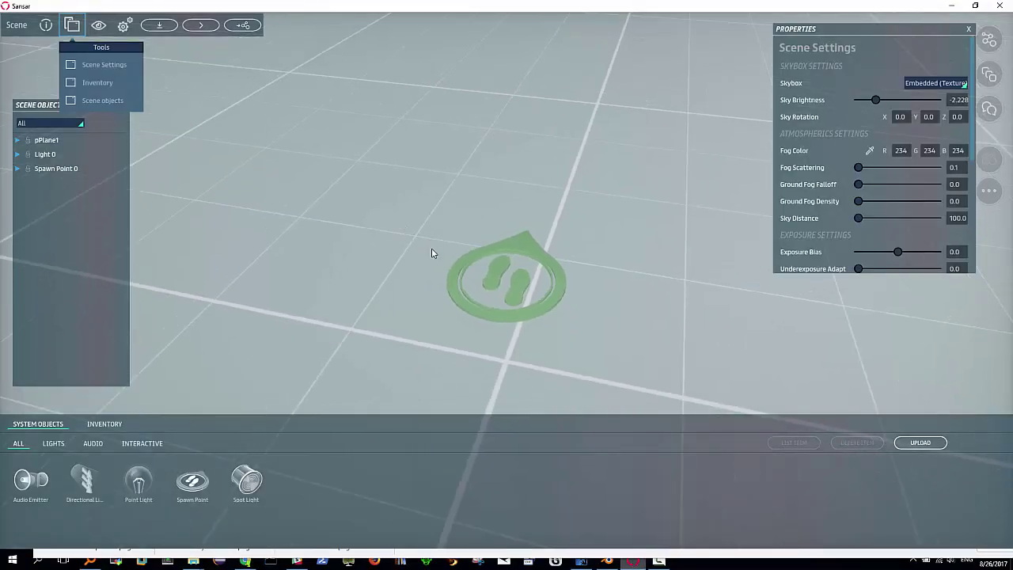
{"action": "left_click", "coordinate": [919, 444]}
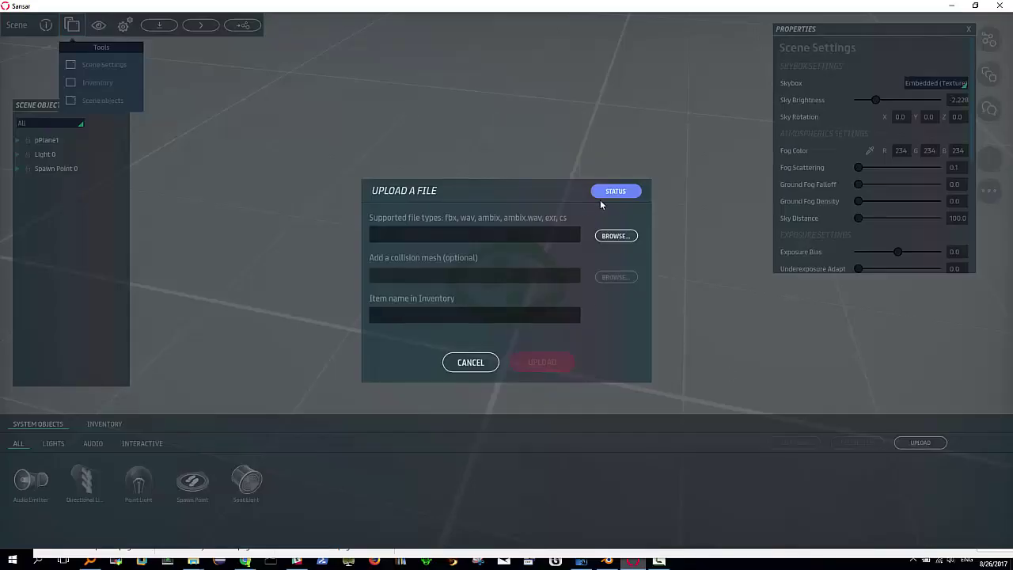
{"action": "left_click", "coordinate": [614, 236]}
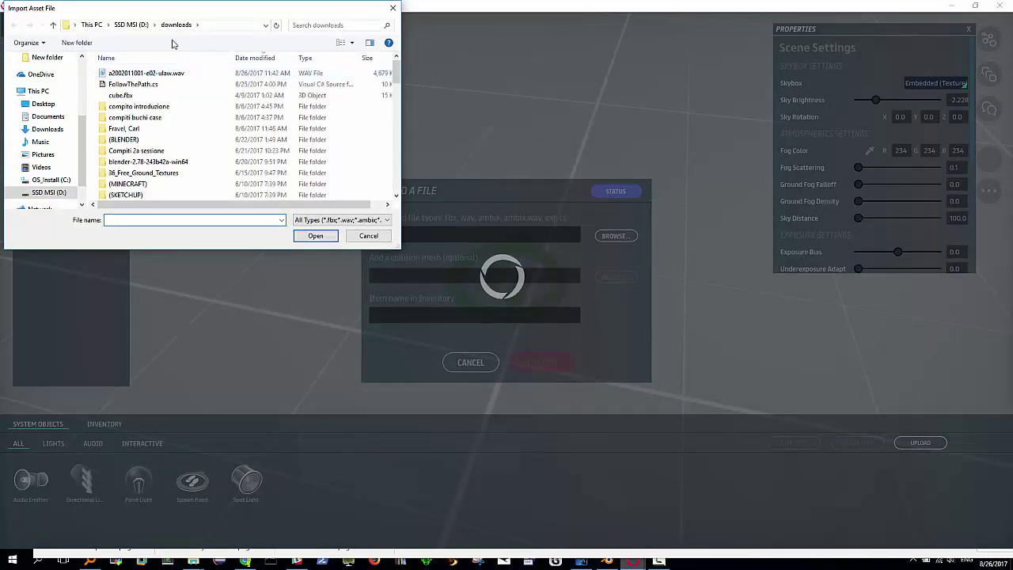
{"action": "left_click", "coordinate": [45, 117]}
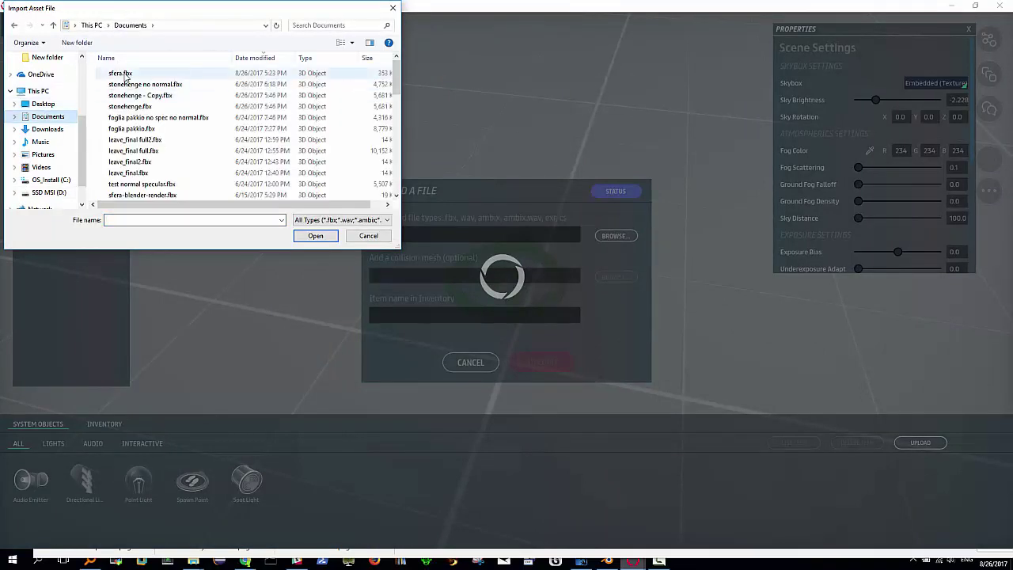
{"action": "left_click", "coordinate": [121, 73]}
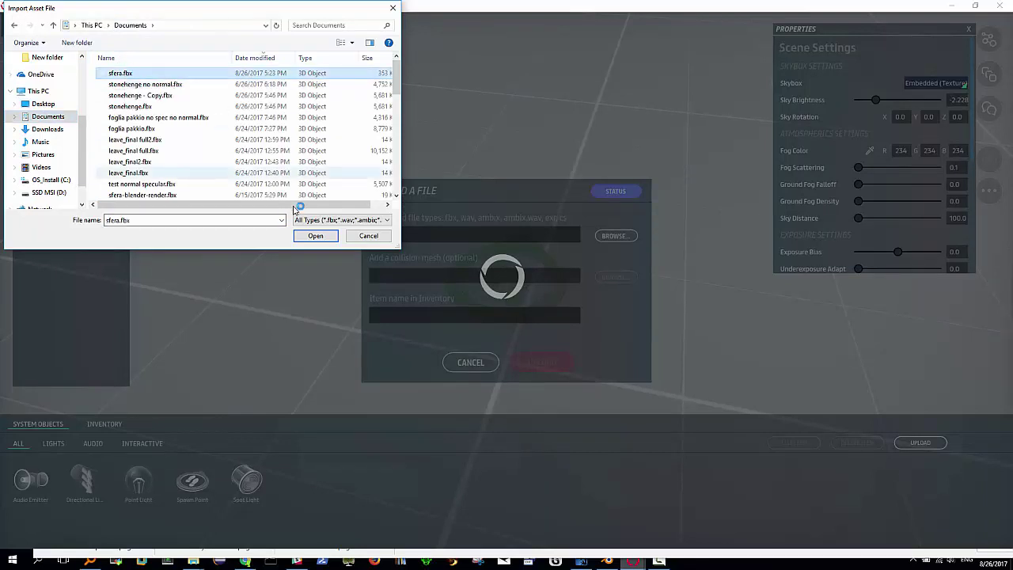
{"action": "left_click", "coordinate": [317, 236]}
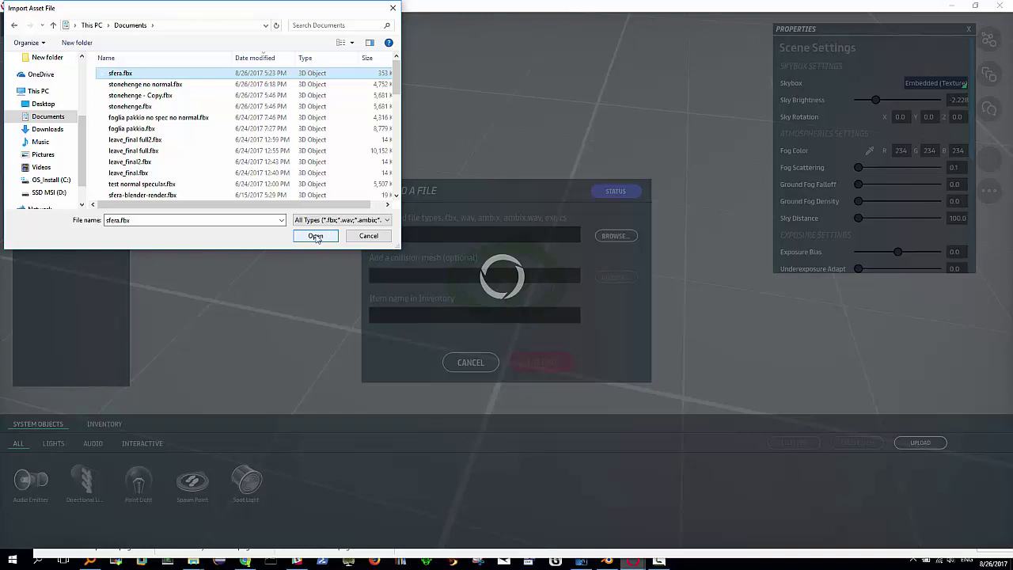
{"action": "left_click", "coordinate": [316, 238]}
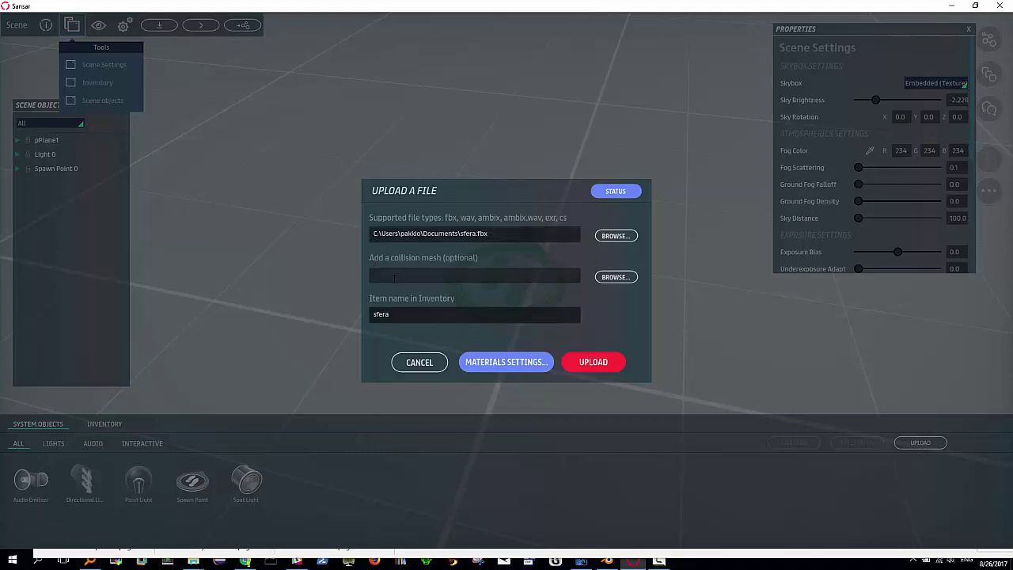
Use sfera.fbx as the upload's collision mesh too.
{"action": "left_click", "coordinate": [617, 277]}
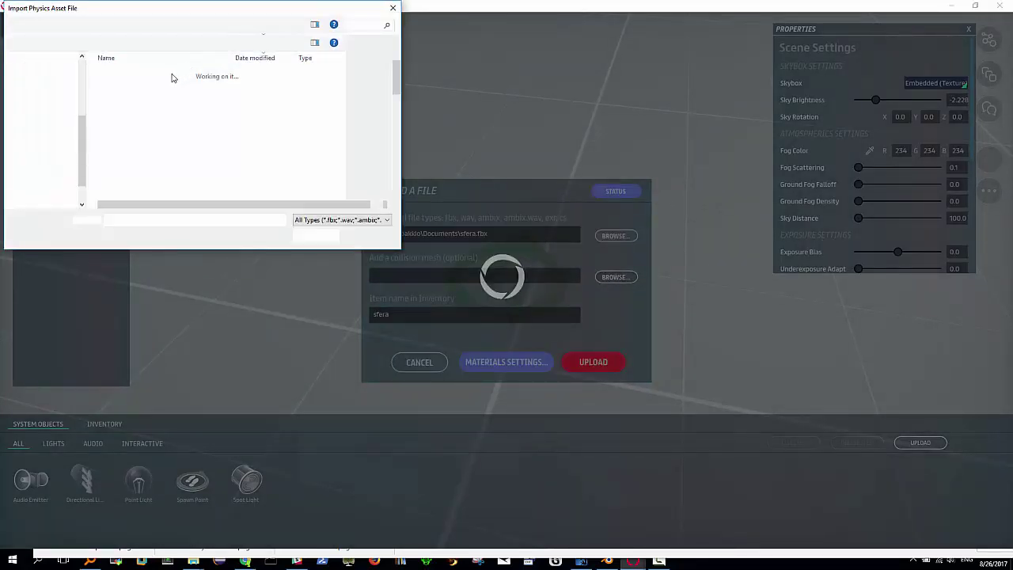
{"action": "left_click", "coordinate": [145, 74]}
{"action": "left_click", "coordinate": [314, 235]}
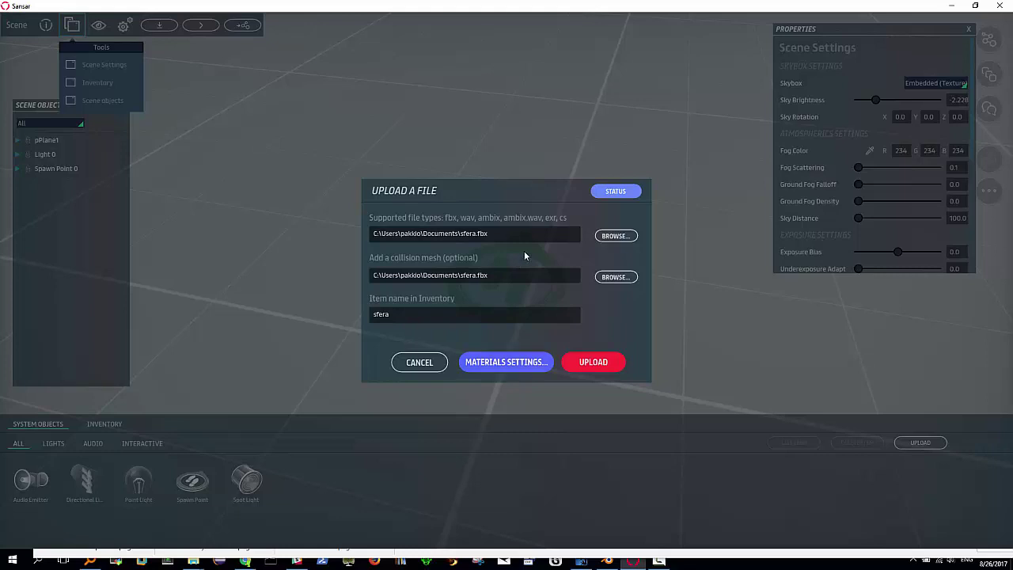
{"action": "left_click", "coordinate": [500, 364]}
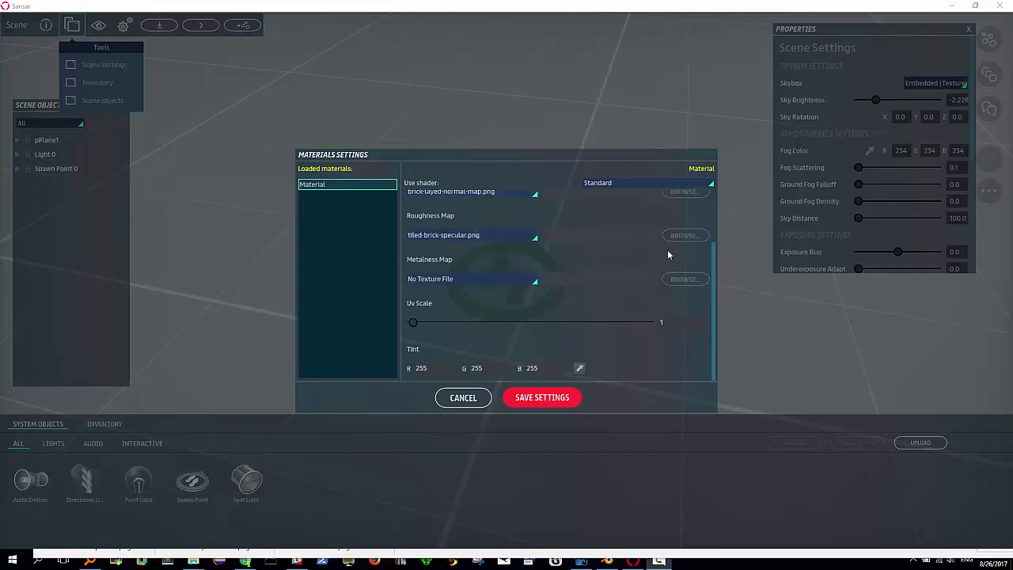
Assign brick-diffuse.png, brick-layed-normal-map.png and tiled-brick-specular.png as albedo, normal and roughness, and save.
{"action": "left_click_drag", "start_coordinate": [714, 277], "coordinate": [715, 229]}
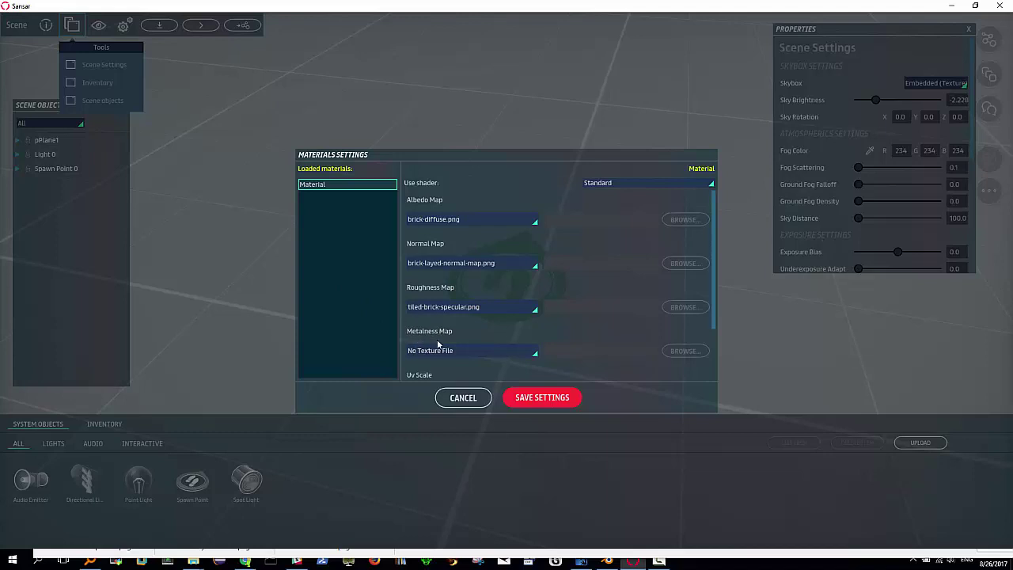
{"action": "left_click", "coordinate": [537, 398]}
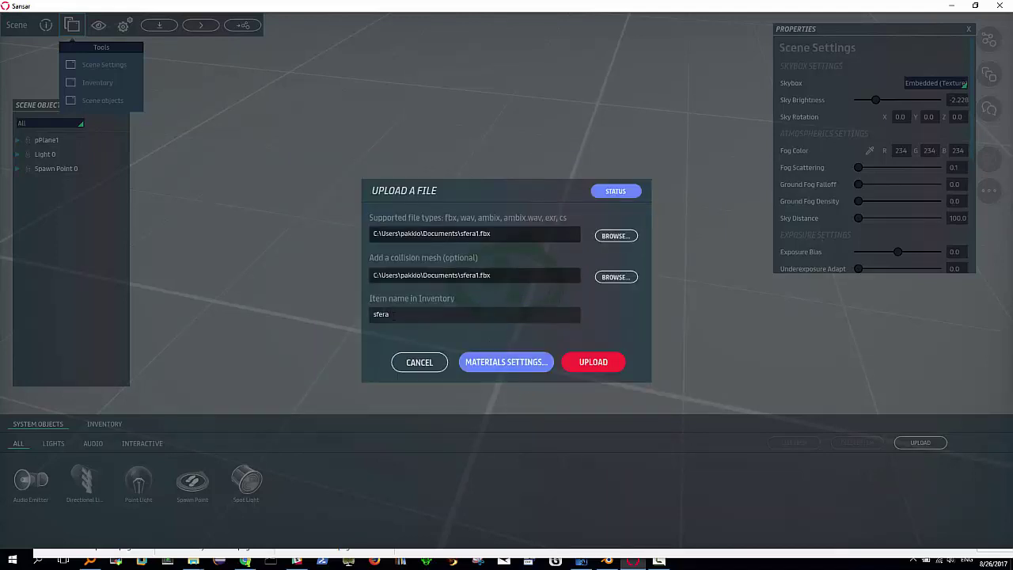
Upload sfera, close the finished status, and show the Inventory list.
{"action": "left_click", "coordinate": [587, 363]}
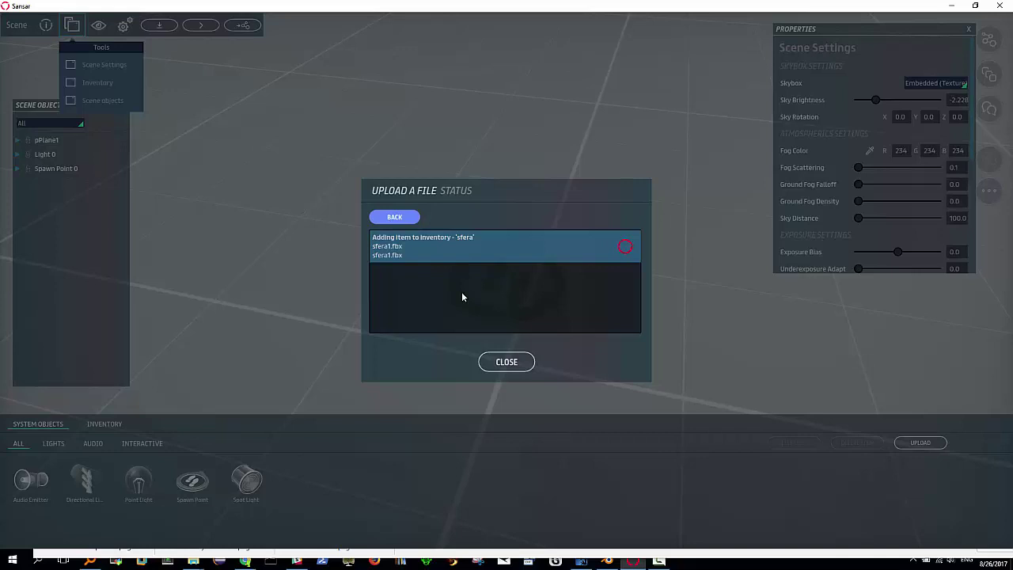
{"action": "left_click", "coordinate": [507, 362]}
{"action": "left_click", "coordinate": [105, 425]}
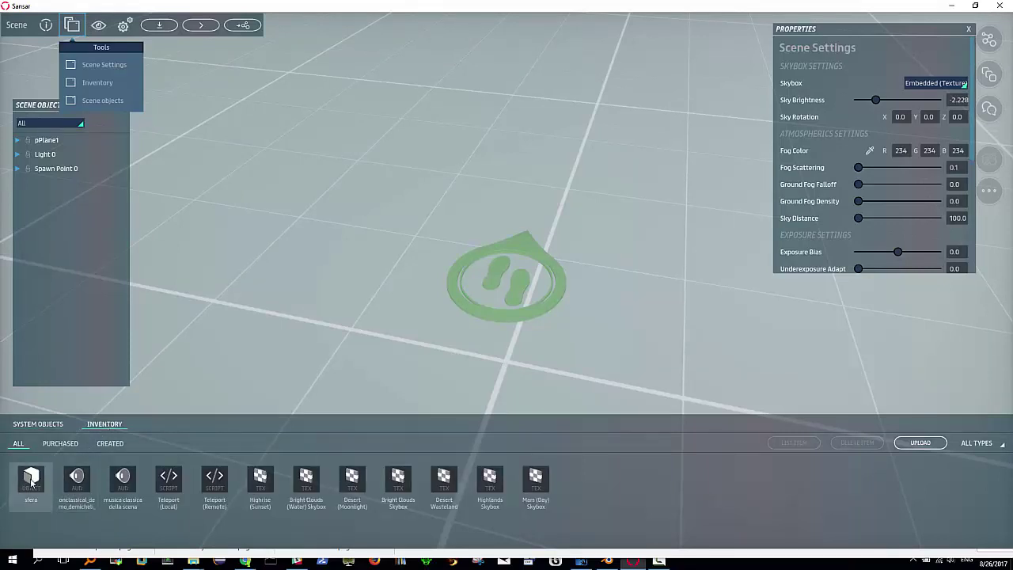
Drag sfera from the inventory into the scene, zoom out, and return to Blender.
{"action": "left_click_drag", "start_coordinate": [30, 478], "coordinate": [403, 235]}
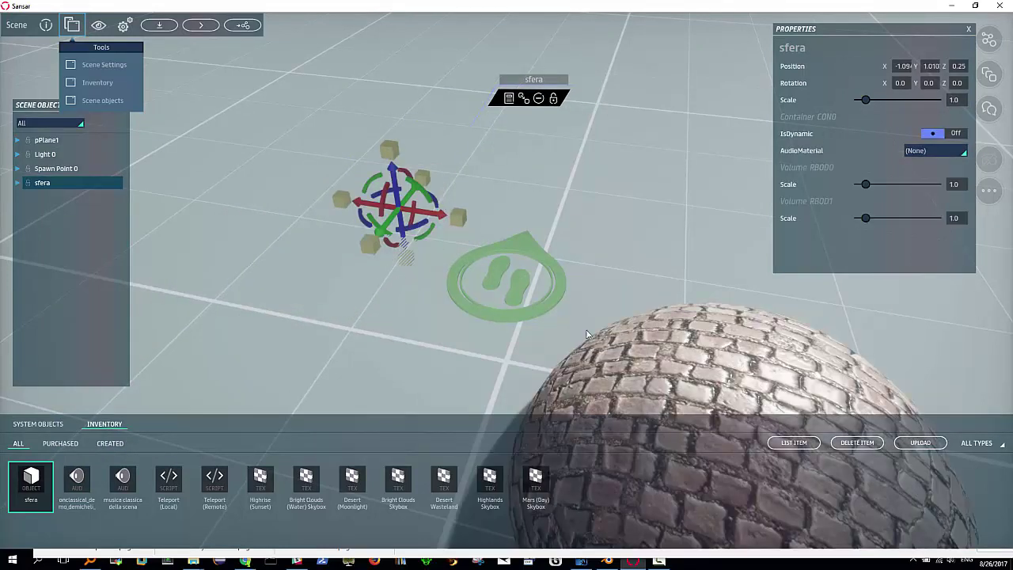
{"action": "scroll", "coordinate": [588, 335], "scroll_direction": "down", "scroll_amount": 2}
{"action": "scroll", "coordinate": [587, 335], "scroll_direction": "down", "scroll_amount": 1}
{"action": "scroll", "coordinate": [583, 336], "scroll_direction": "down", "scroll_amount": 1}
{"action": "scroll", "coordinate": [584, 335], "scroll_direction": "down", "scroll_amount": 1}
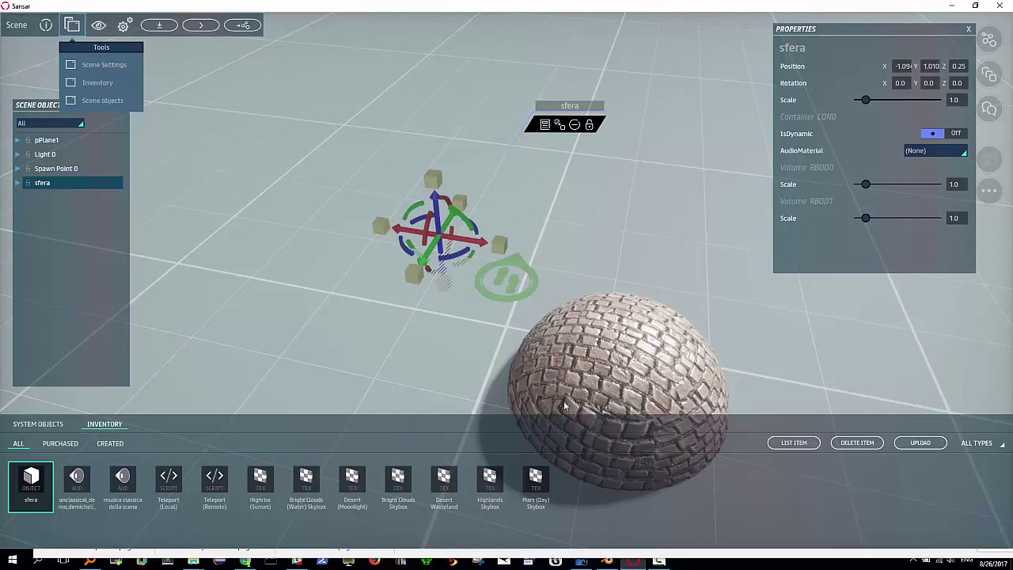
{"action": "left_click", "coordinate": [606, 562]}
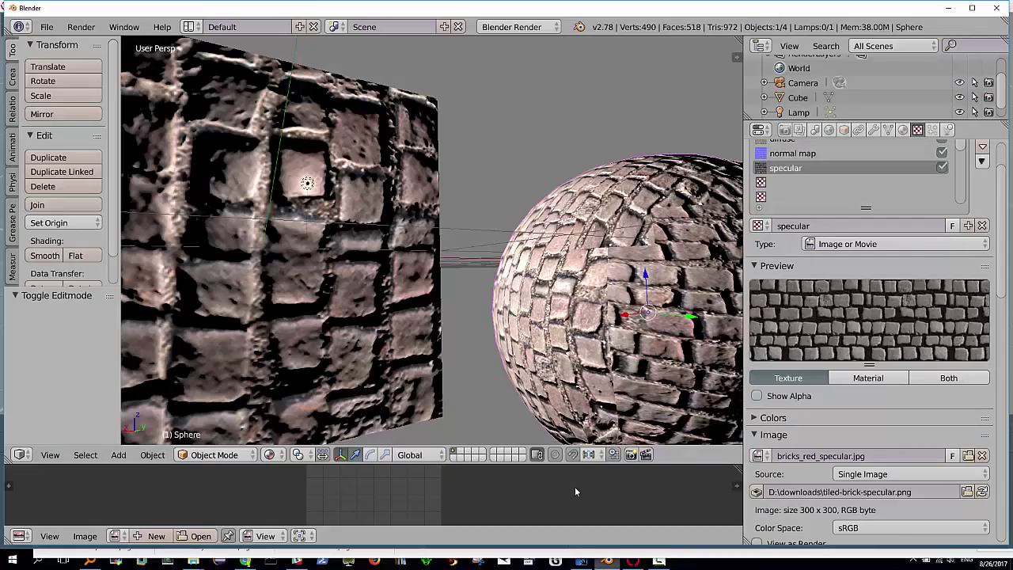
Select the brick cube and make a first move with G.
{"action": "scroll", "coordinate": [519, 356], "scroll_direction": "down", "scroll_amount": 6}
{"action": "mouse_move", "coordinate": [520, 353]}
{"action": "middle_mouse_down"}
{"action": "mouse_move", "coordinate": [487, 313]}
{"action": "mouse_move", "coordinate": [486, 271]}
{"action": "middle_mouse_up"}
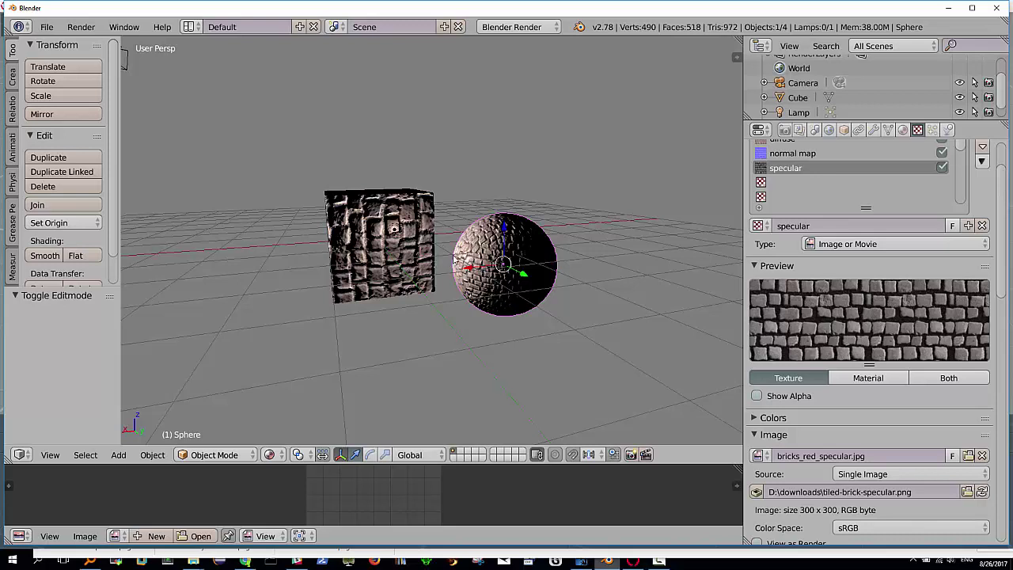
{"action": "right_click", "coordinate": [382, 230]}
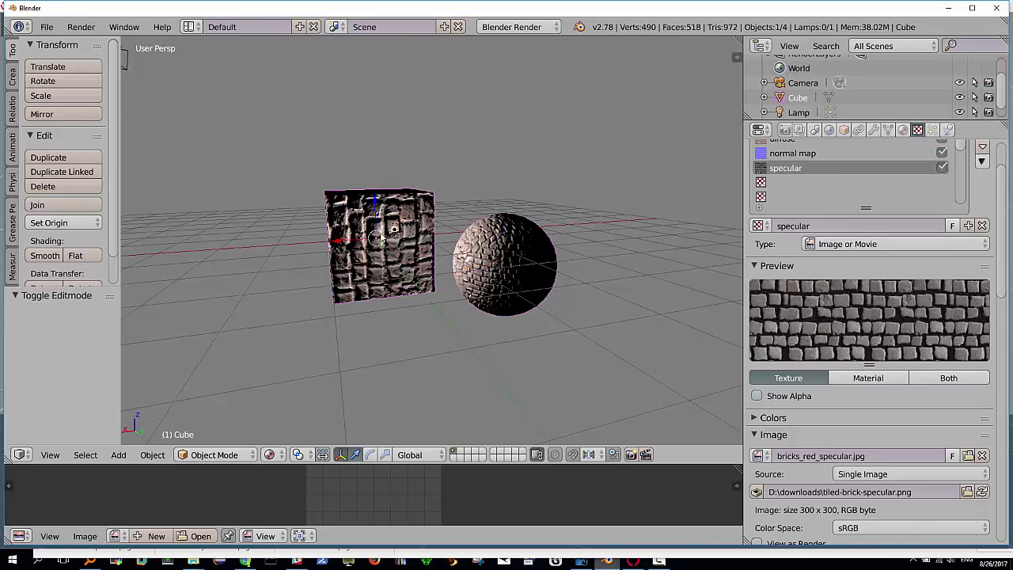
{"action": "key", "text": "g"}
{"action": "left_click", "coordinate": [198, 246]}
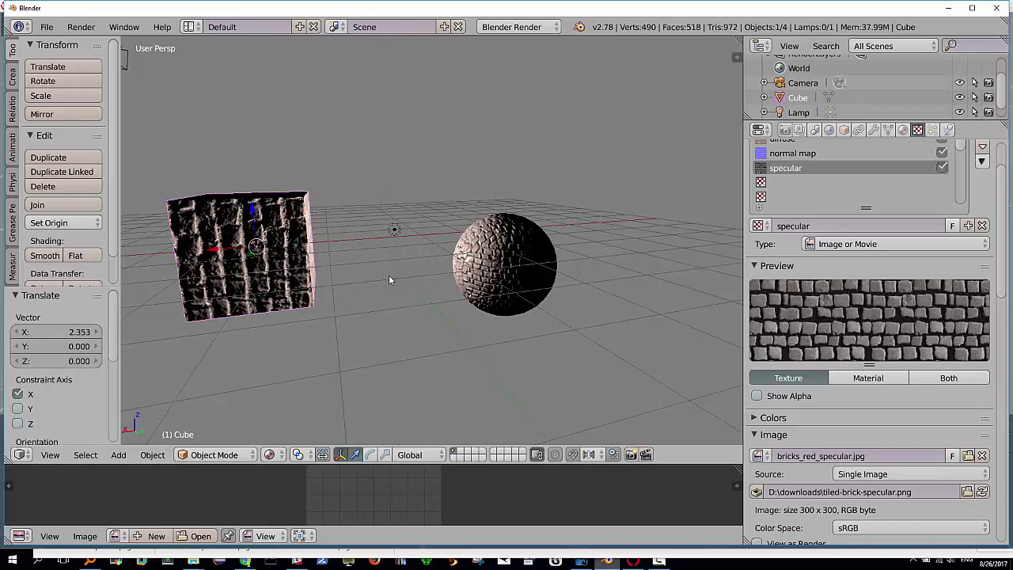
{"action": "mouse_move", "coordinate": [394, 279]}
{"action": "middle_mouse_down"}
{"action": "mouse_move", "coordinate": [420, 283]}
{"action": "mouse_move", "coordinate": [424, 295]}
{"action": "mouse_move", "coordinate": [201, 281]}
{"action": "mouse_move", "coordinate": [238, 291]}
{"action": "middle_mouse_up"}
{"action": "right_click", "coordinate": [480, 238]}
Move the brick cube along Y to 5.749, then reselect the sphere.
{"action": "mouse_move", "coordinate": [519, 240]}
{"action": "middle_mouse_down"}
{"action": "mouse_move", "coordinate": [641, 249]}
{"action": "mouse_move", "coordinate": [581, 214]}
{"action": "middle_mouse_up"}
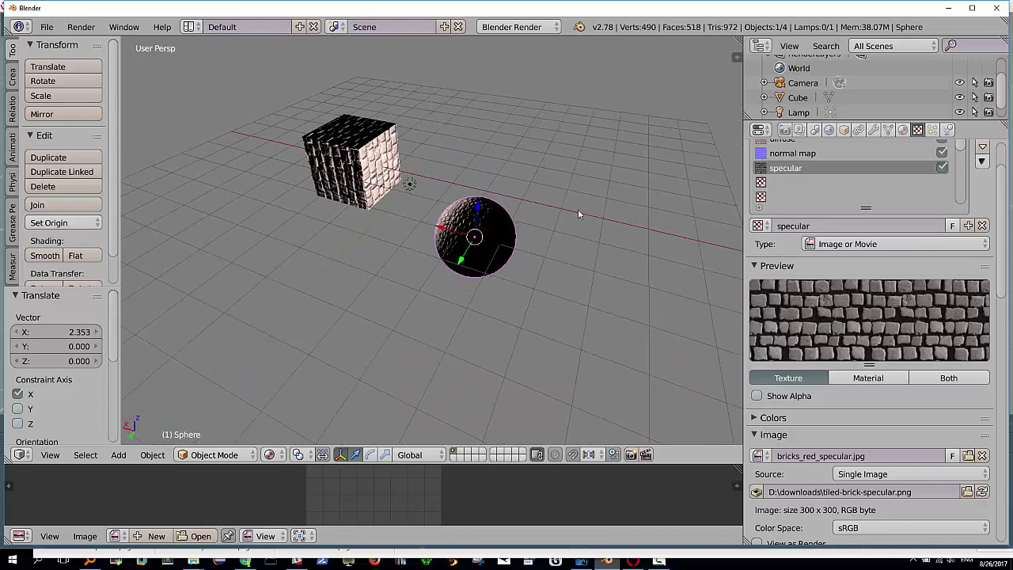
{"action": "right_click", "coordinate": [350, 156]}
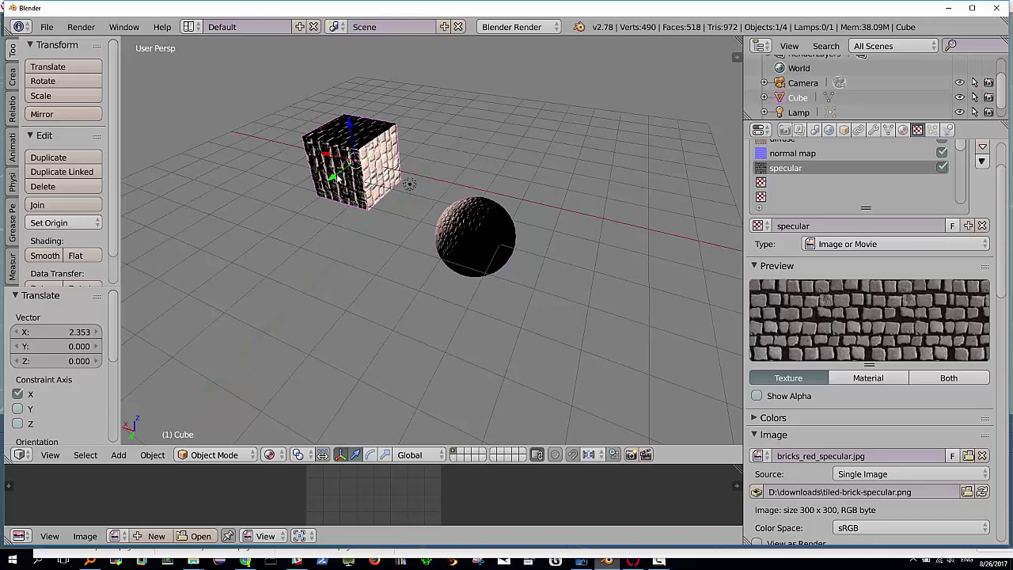
{"action": "left_click_drag", "start_coordinate": [332, 178], "coordinate": [175, 295]}
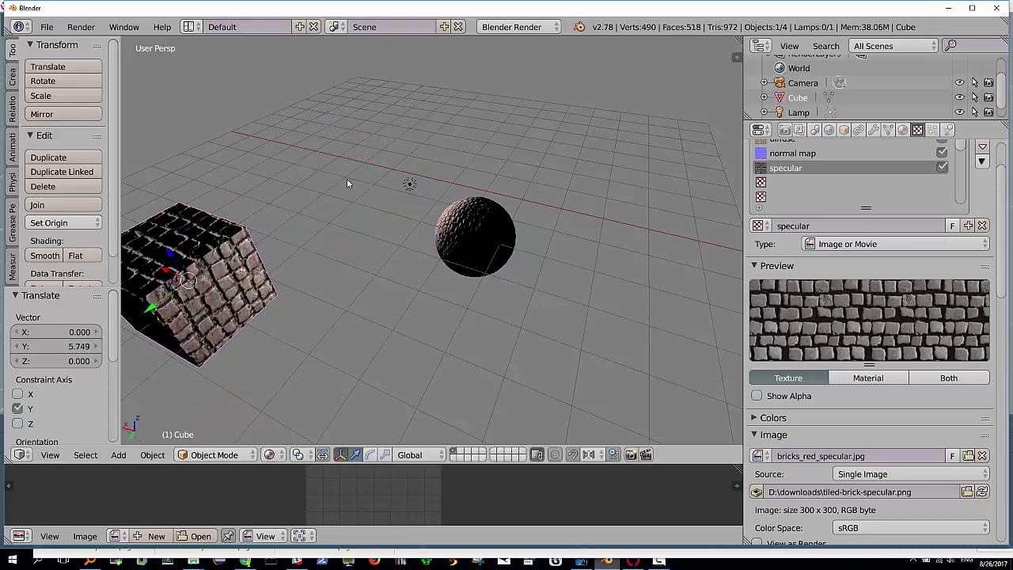
{"action": "mouse_move", "coordinate": [347, 178]}
{"action": "middle_mouse_down"}
{"action": "mouse_move", "coordinate": [414, 181]}
{"action": "mouse_move", "coordinate": [394, 182]}
{"action": "middle_mouse_up"}
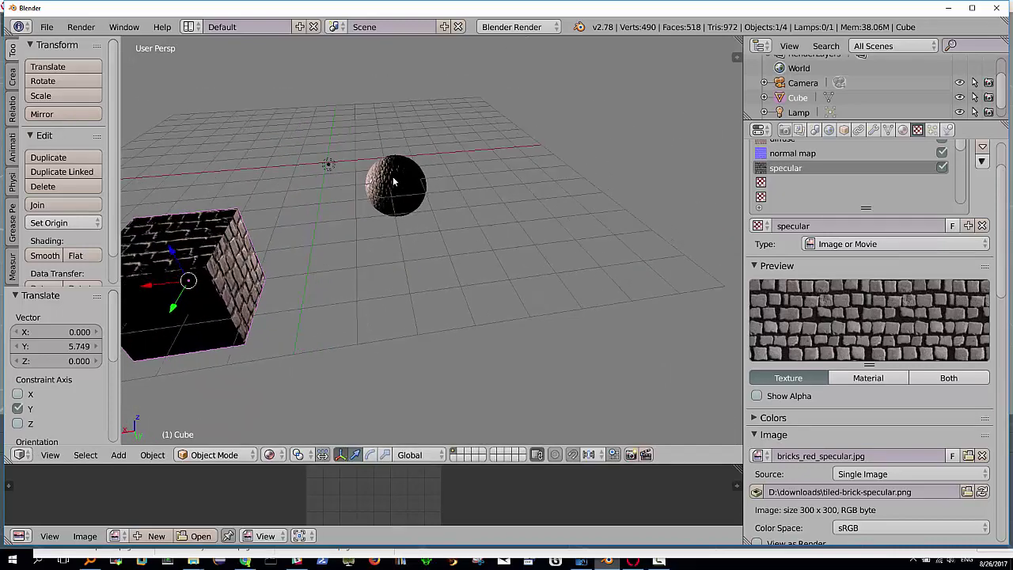
{"action": "mouse_move", "coordinate": [317, 202]}
{"action": "middle_mouse_down"}
{"action": "mouse_move", "coordinate": [272, 209]}
{"action": "mouse_move", "coordinate": [384, 241]}
{"action": "middle_mouse_up"}
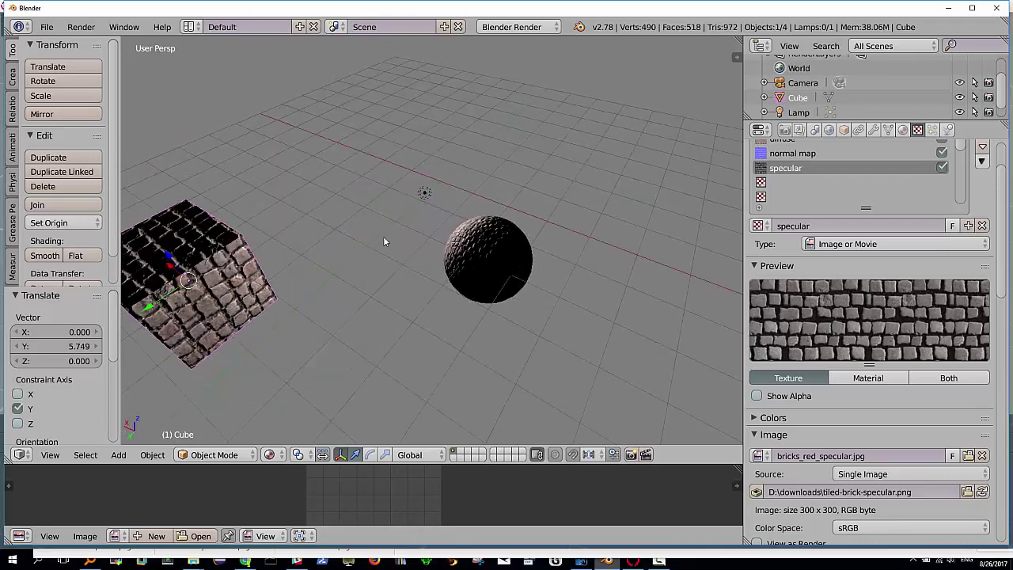
{"action": "right_click", "coordinate": [481, 250]}
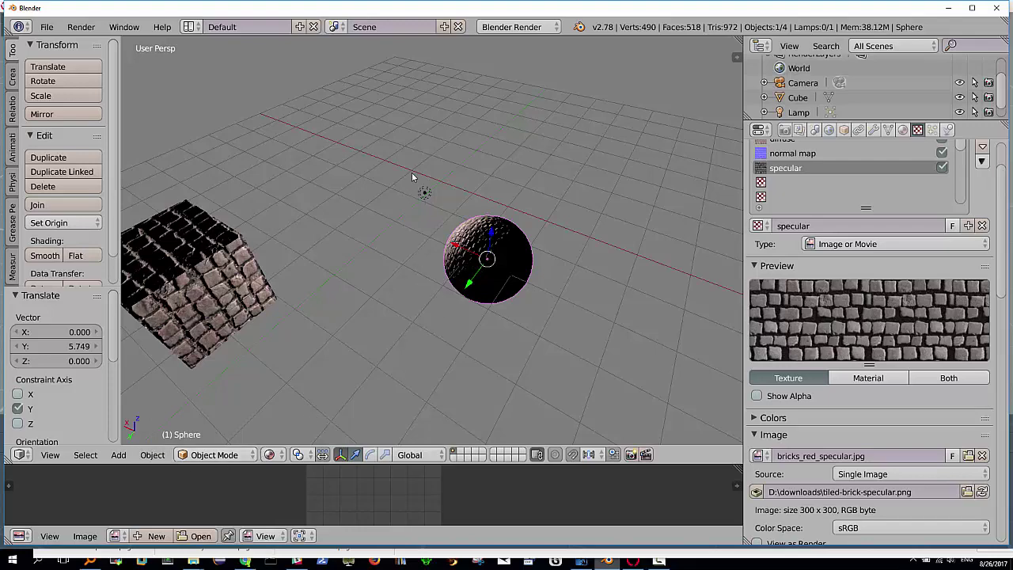
{"action": "middle_click_drag", "start_coordinate": [390, 321], "coordinate": [396, 309]}
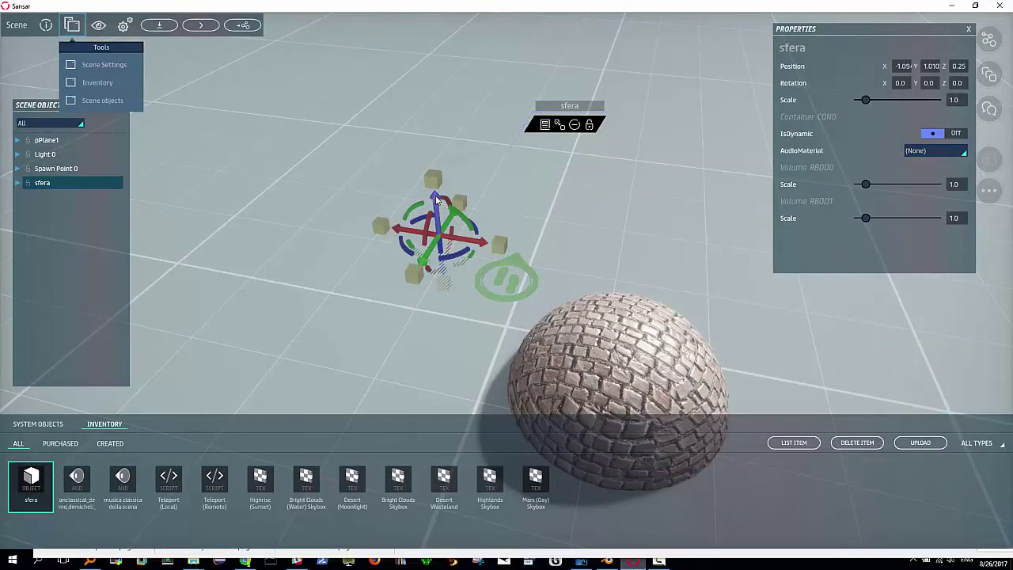
Raise sfera with the blue gizmo arrow and set its Scale to 1.1329.
{"action": "left_click_drag", "start_coordinate": [436, 198], "coordinate": [426, 90]}
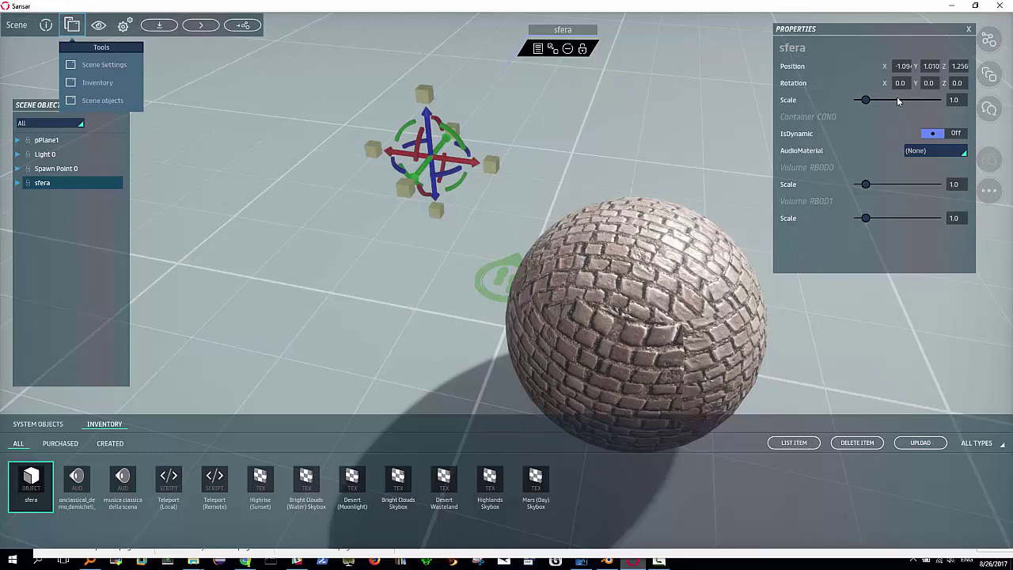
{"action": "left_click_drag", "start_coordinate": [866, 99], "coordinate": [867, 100]}
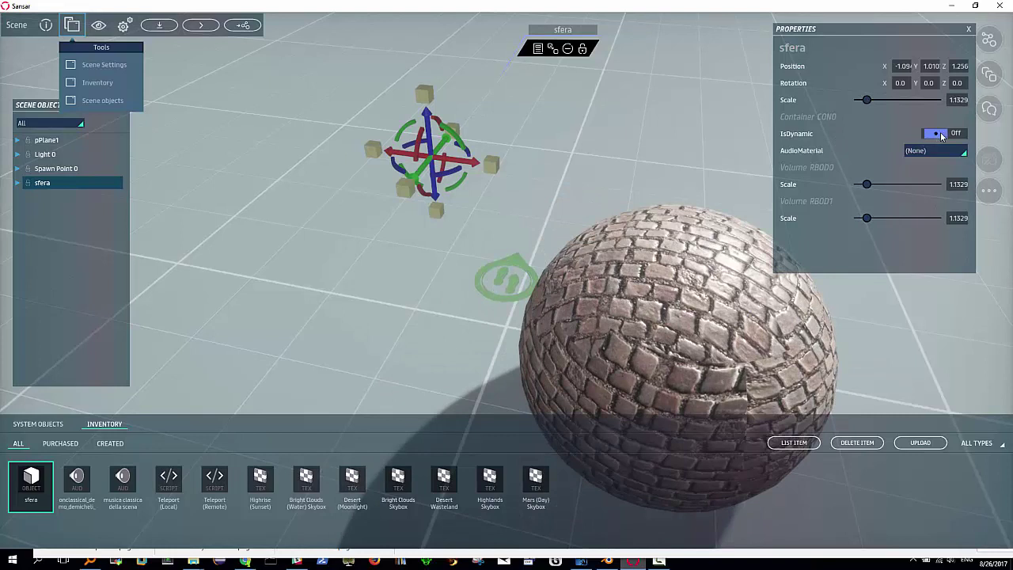
Turn on IsDynamic for sfera and set its audio material to wood.
{"action": "left_click", "coordinate": [942, 134]}
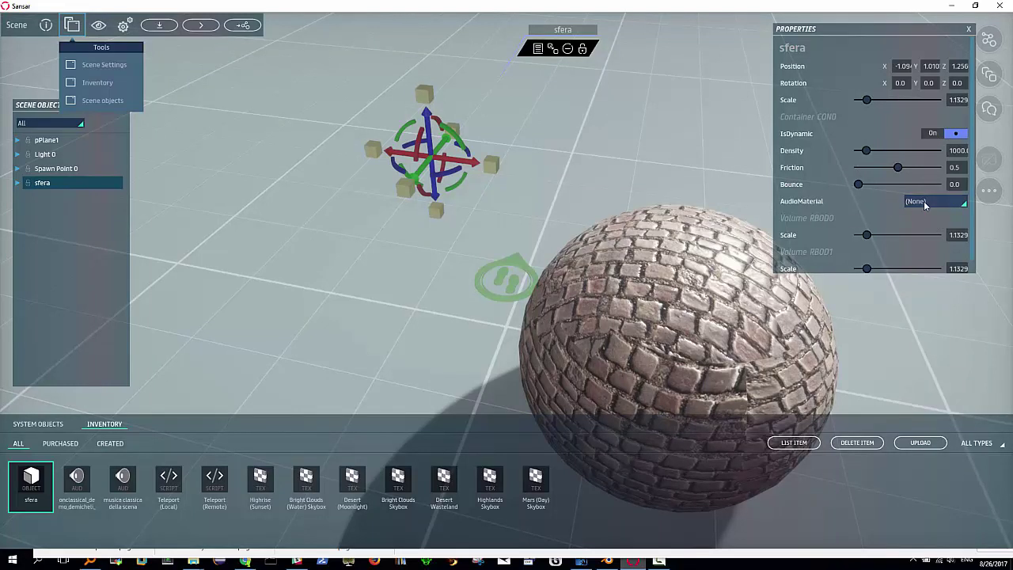
{"action": "left_click", "coordinate": [928, 201]}
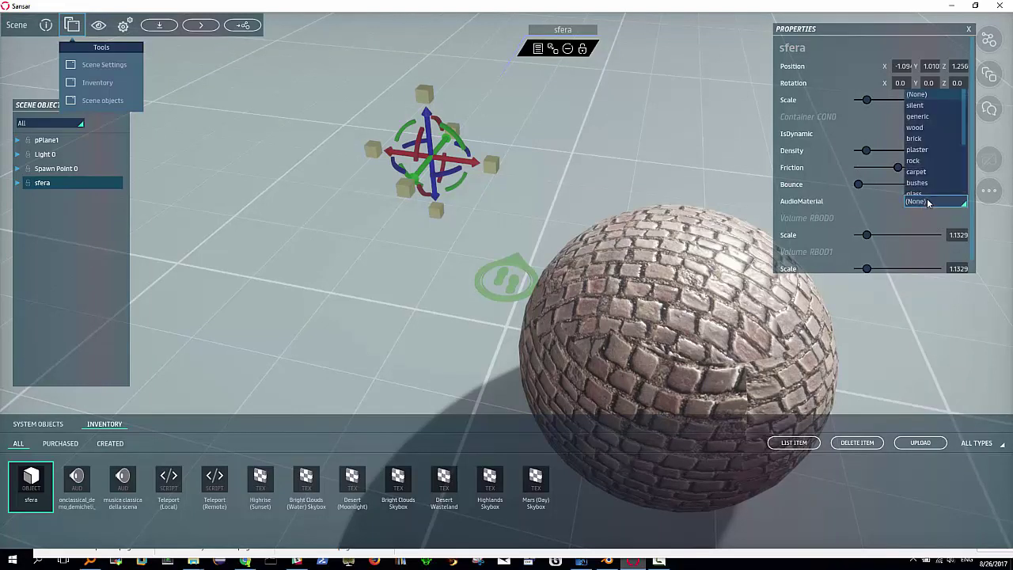
{"action": "left_click", "coordinate": [921, 129]}
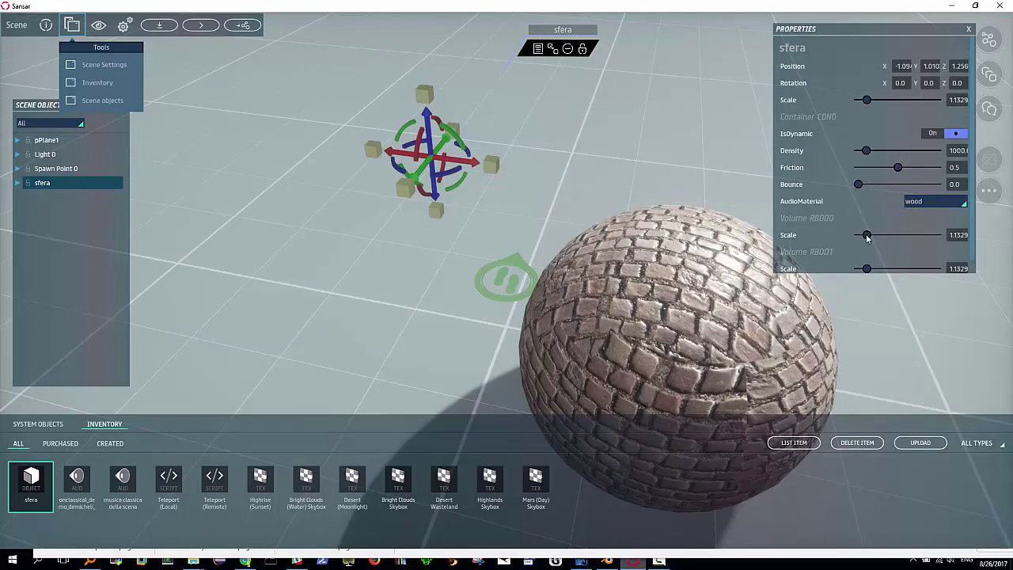
Reduce the physics volume scale and shrink sfera down to scale 0.3356.
{"action": "left_click_drag", "start_coordinate": [867, 236], "coordinate": [863, 239]}
{"action": "left_click_drag", "start_coordinate": [865, 100], "coordinate": [862, 102]}
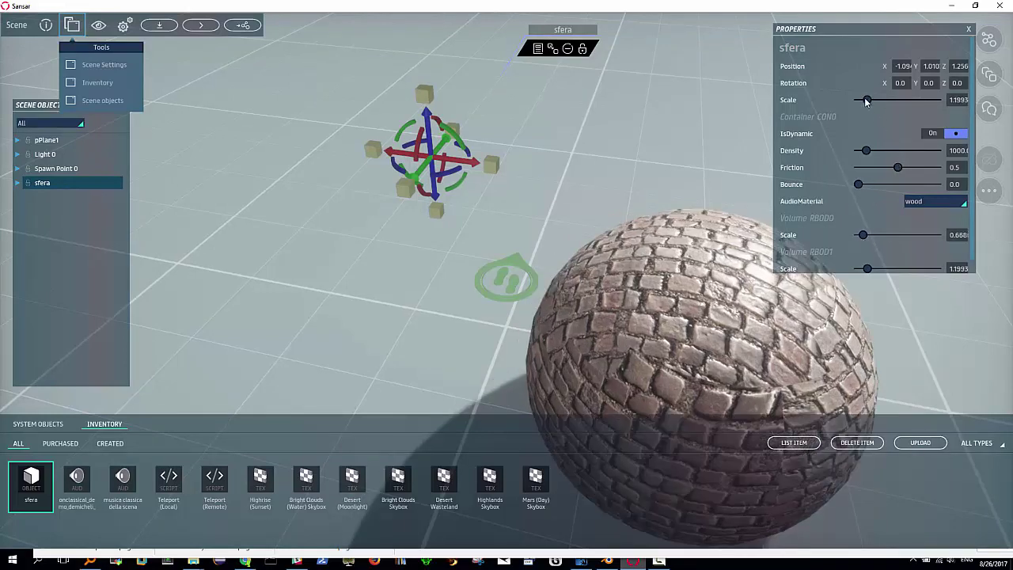
{"action": "left_click_drag", "start_coordinate": [863, 102], "coordinate": [859, 104]}
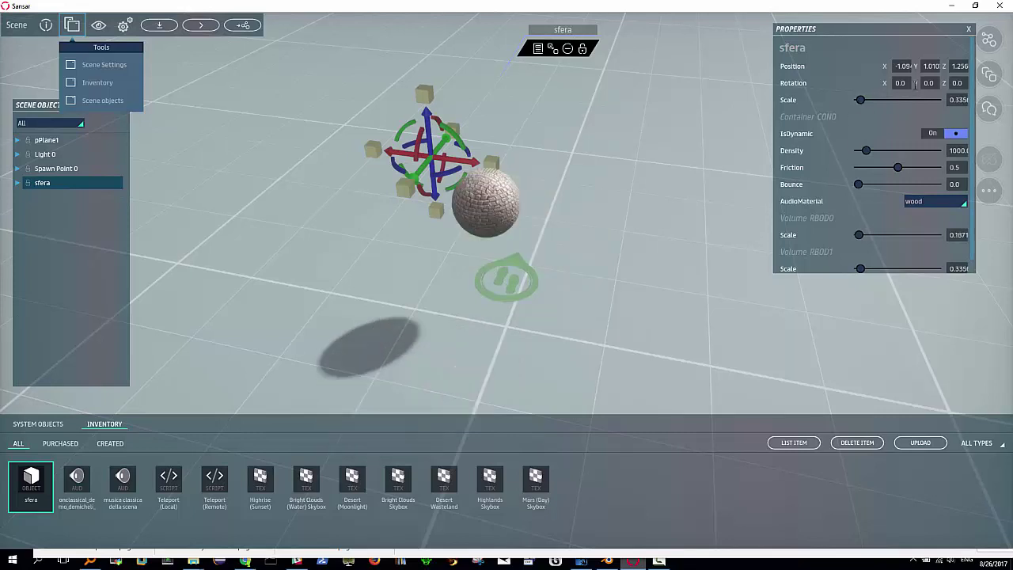
With pPlane1 selected and Properties closed, save the scene and build it.
{"action": "left_click", "coordinate": [651, 239]}
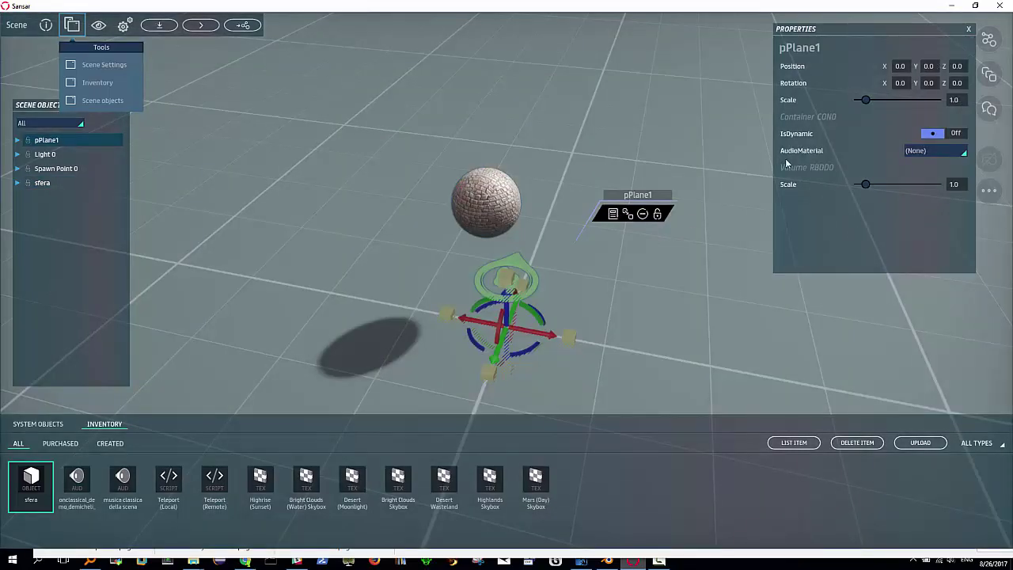
{"action": "left_click", "coordinate": [969, 30]}
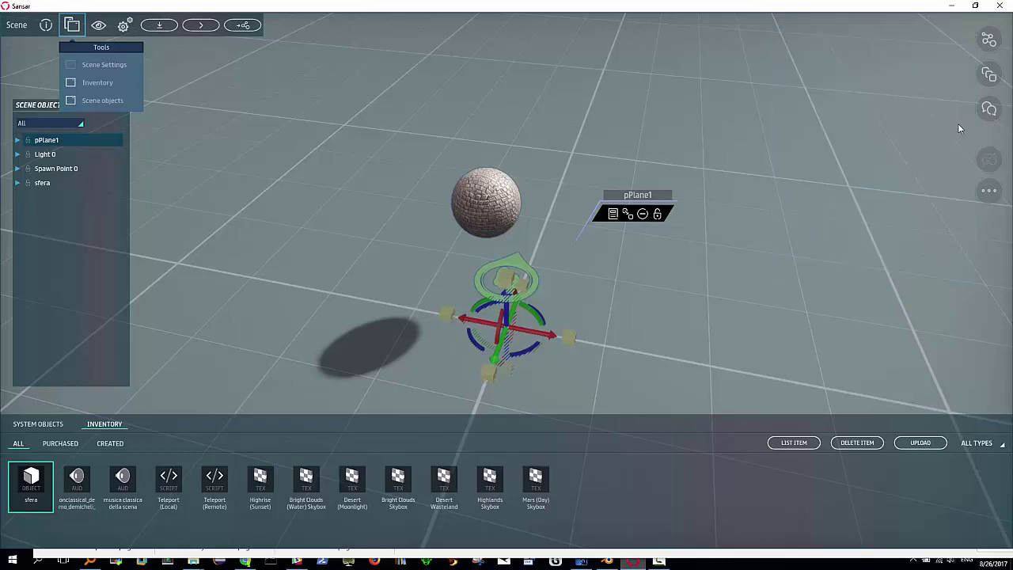
{"action": "left_click", "coordinate": [201, 26]}
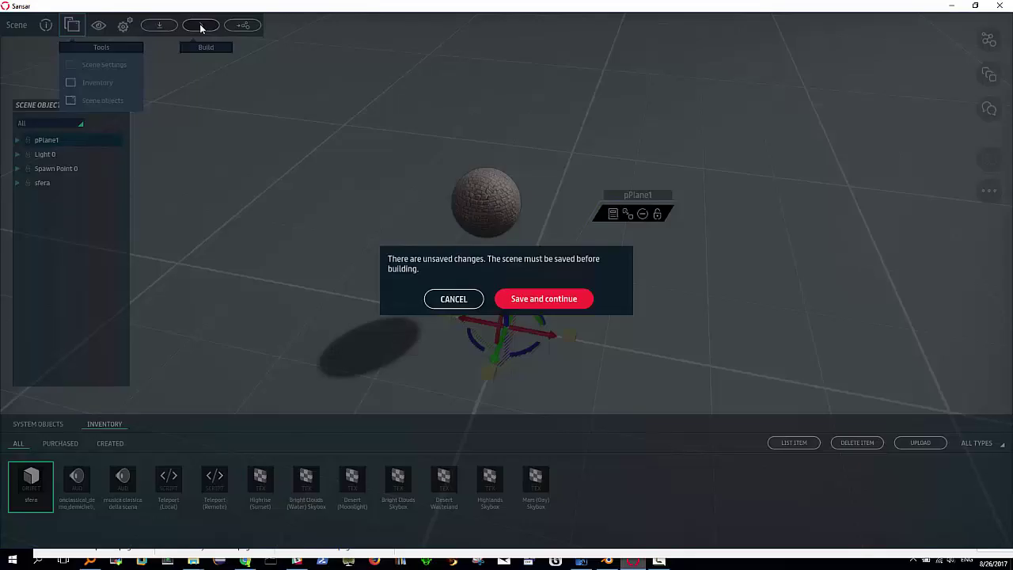
{"action": "left_click", "coordinate": [536, 306]}
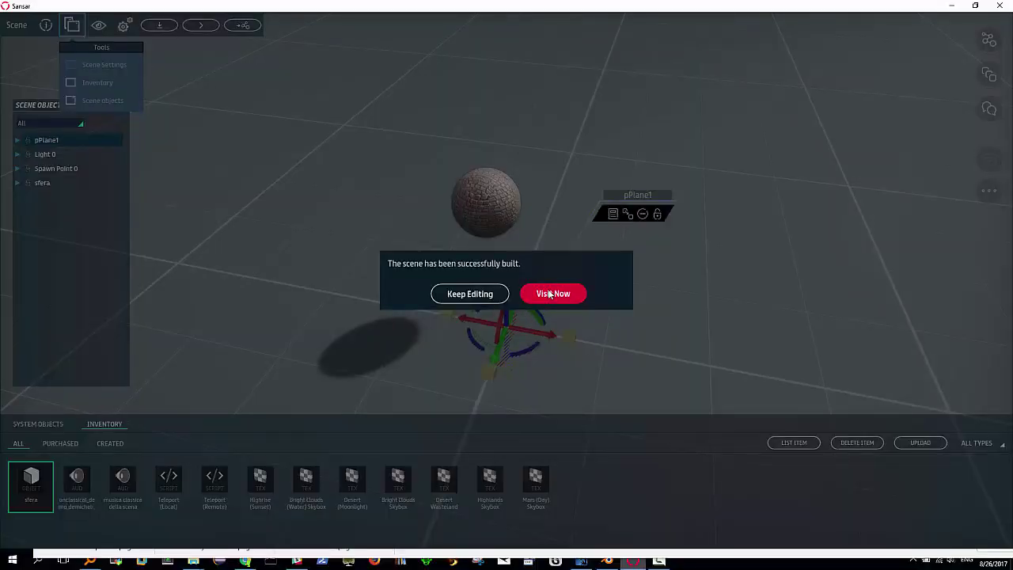
Visit the built scene and angle the camera down onto the avatar.
{"action": "left_click", "coordinate": [552, 294]}
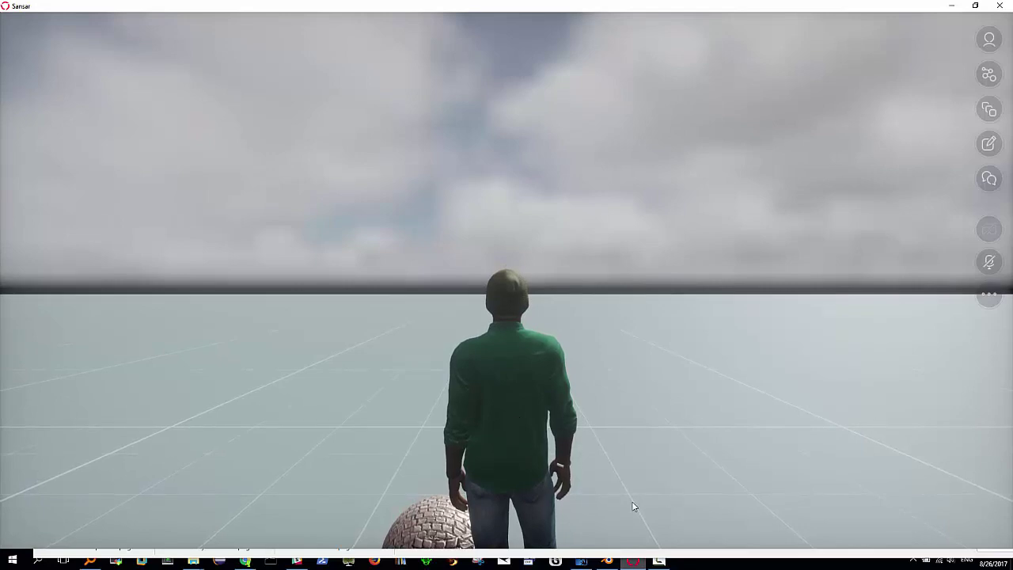
{"action": "mouse_move", "coordinate": [634, 508]}
{"action": "right_mouse_down"}
{"action": "mouse_move", "coordinate": [547, 534]}
{"action": "mouse_move", "coordinate": [603, 476]}
{"action": "right_mouse_up"}
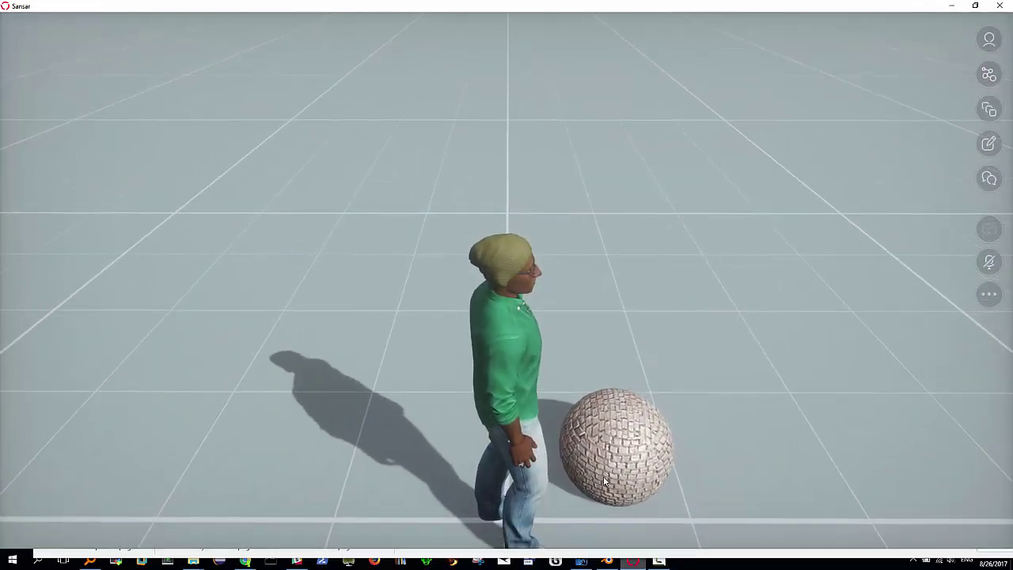
{"action": "scroll", "coordinate": [622, 472], "scroll_direction": "up", "scroll_amount": 2}
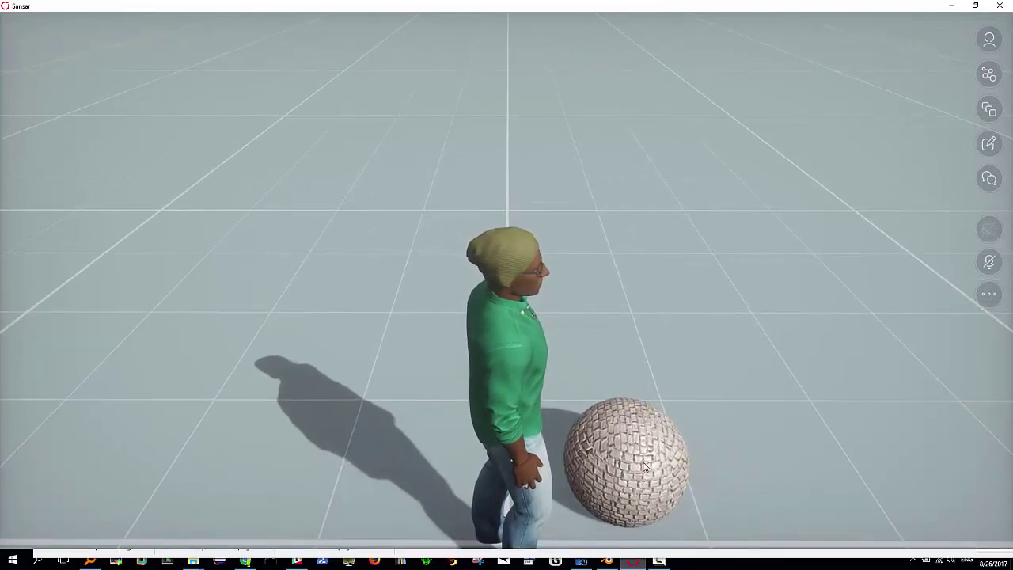
{"action": "scroll", "coordinate": [645, 467], "scroll_direction": "down", "scroll_amount": 2}
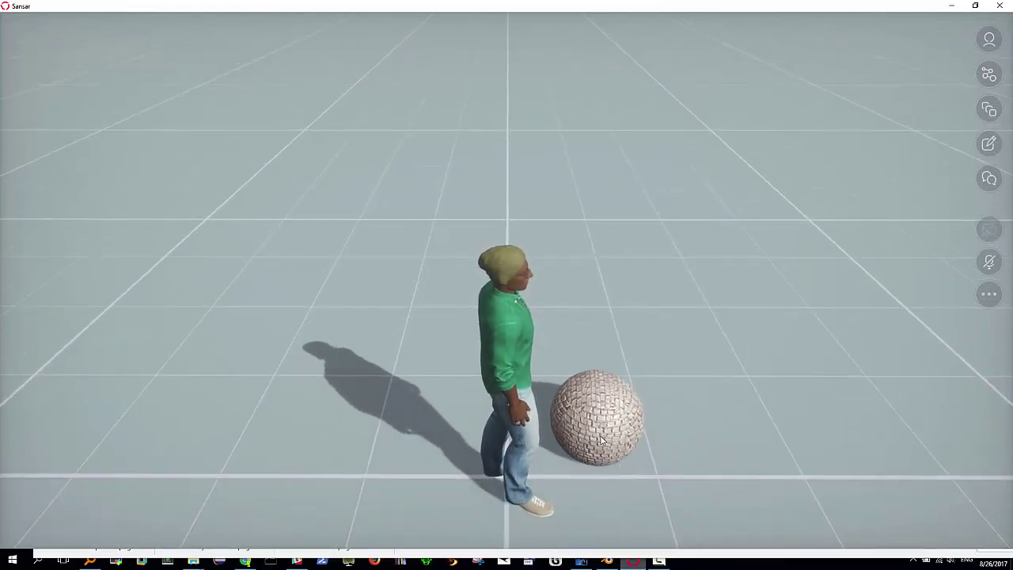
{"action": "scroll", "coordinate": [602, 440], "scroll_direction": "down", "scroll_amount": 2}
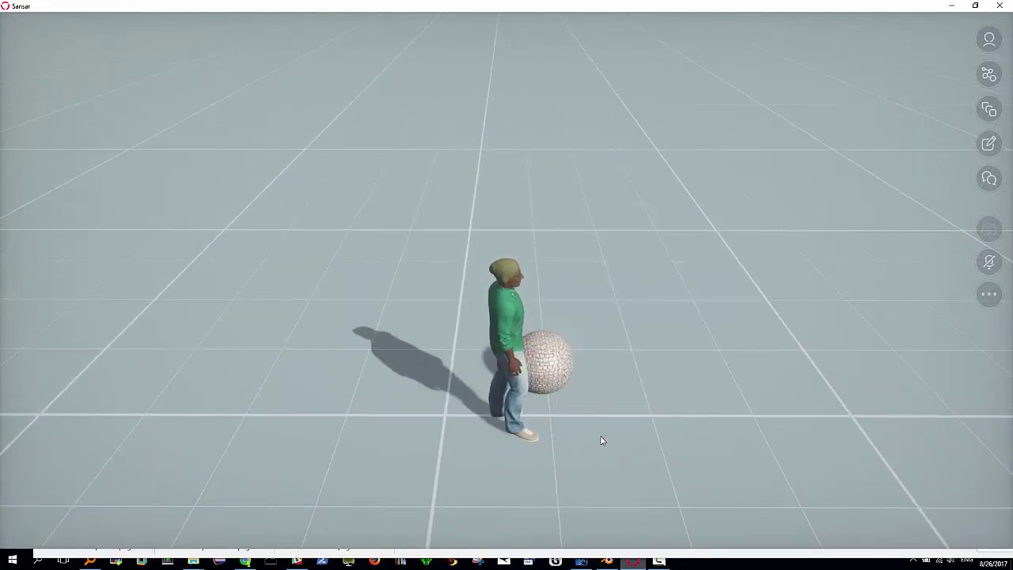
Walk the avatar around beside the brick sphere with WASD, looking around with the camera.
{"action": "key", "text": "s"}
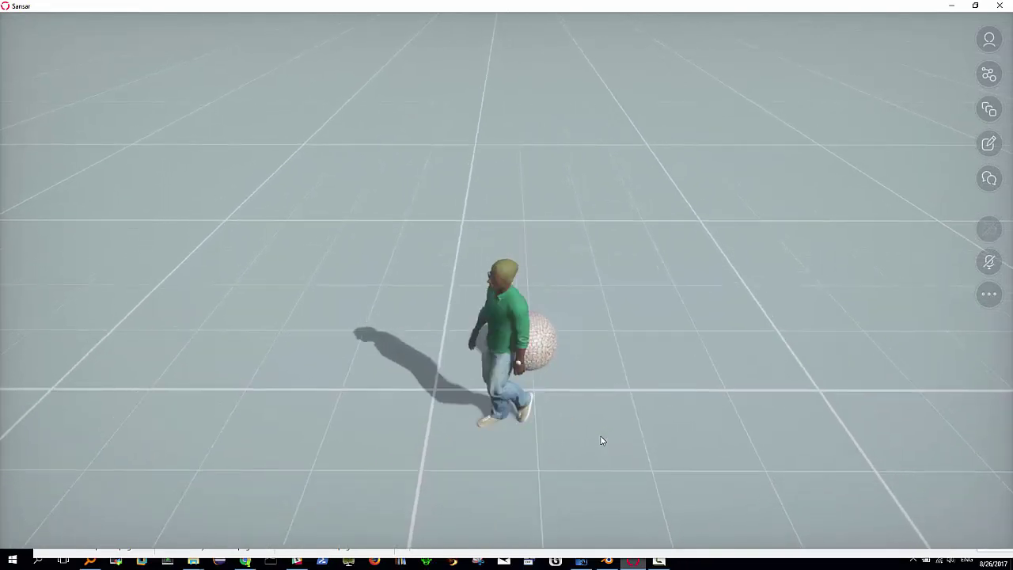
{"action": "key", "text": "w"}
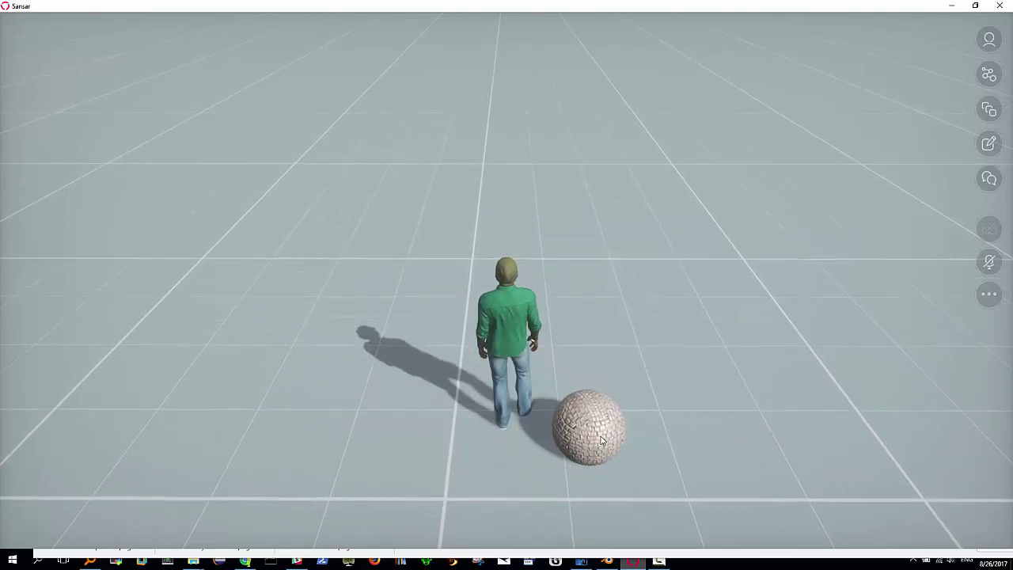
{"action": "key", "text": "d"}
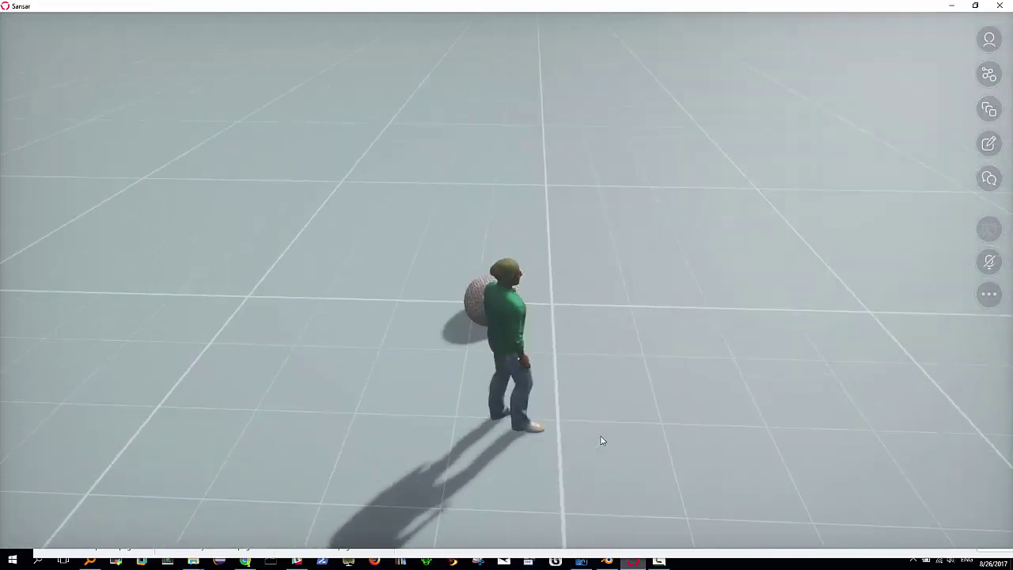
{"action": "key", "text": "w"}
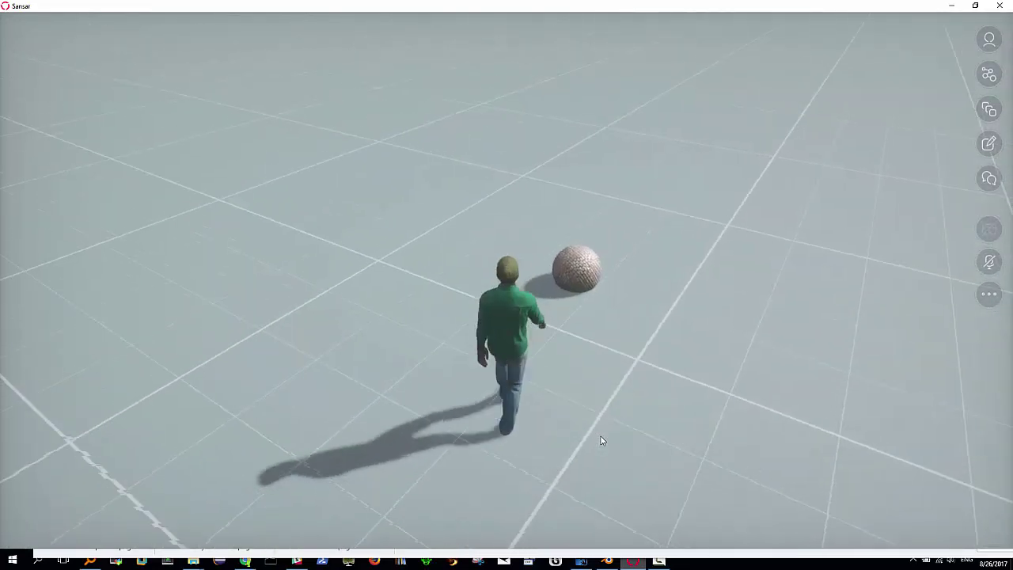
{"action": "key", "text": "d"}
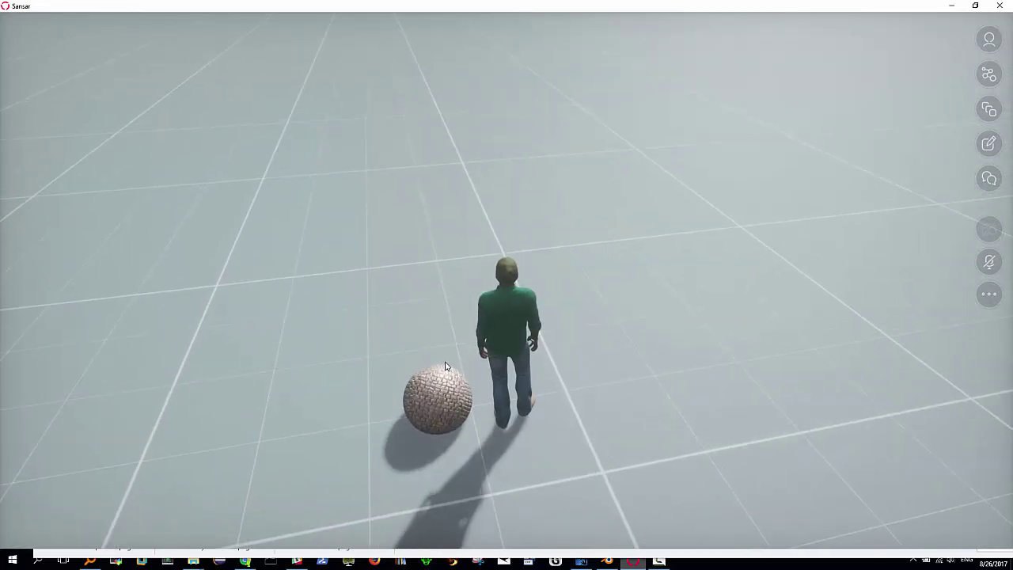
{"action": "right_click_drag", "start_coordinate": [442, 399], "coordinate": [447, 435]}
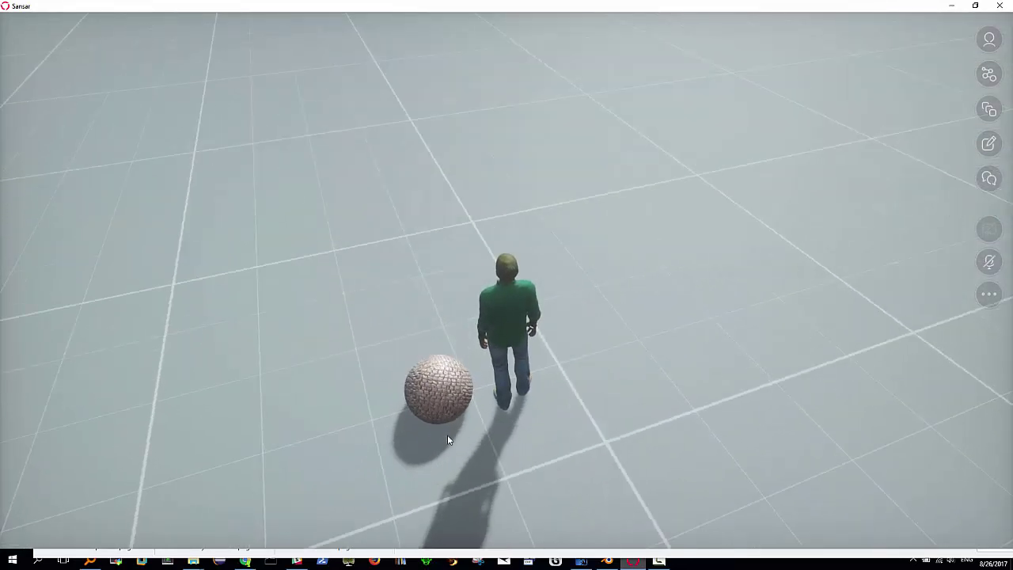
{"action": "mouse_move", "coordinate": [438, 451]}
{"action": "right_mouse_down"}
{"action": "mouse_move", "coordinate": [435, 524]}
{"action": "mouse_move", "coordinate": [68, 481]}
{"action": "right_mouse_up"}
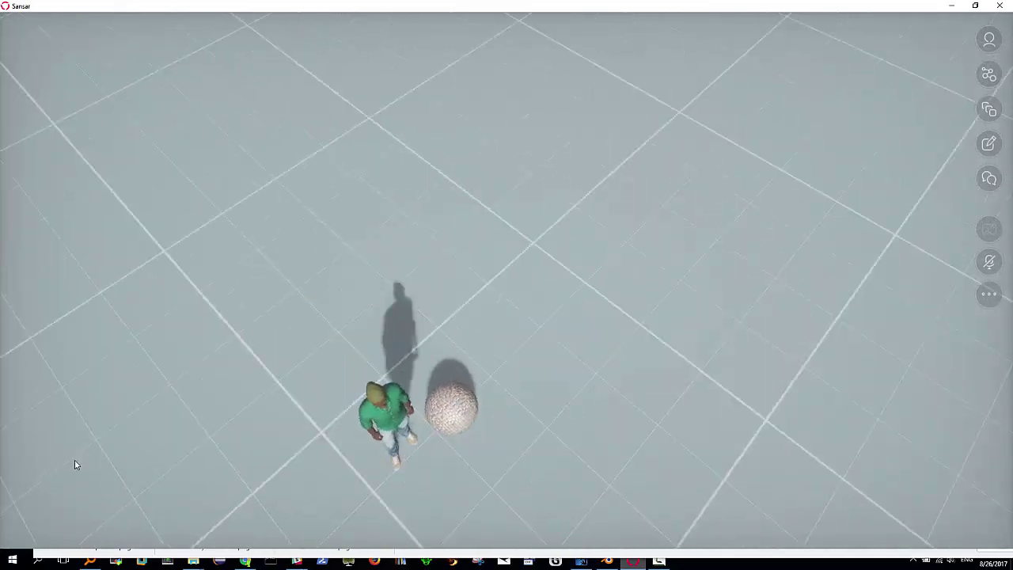
Zoom in and walk the avatar right up to the brick ball.
{"action": "scroll", "coordinate": [69, 476], "scroll_direction": "up", "scroll_amount": 2}
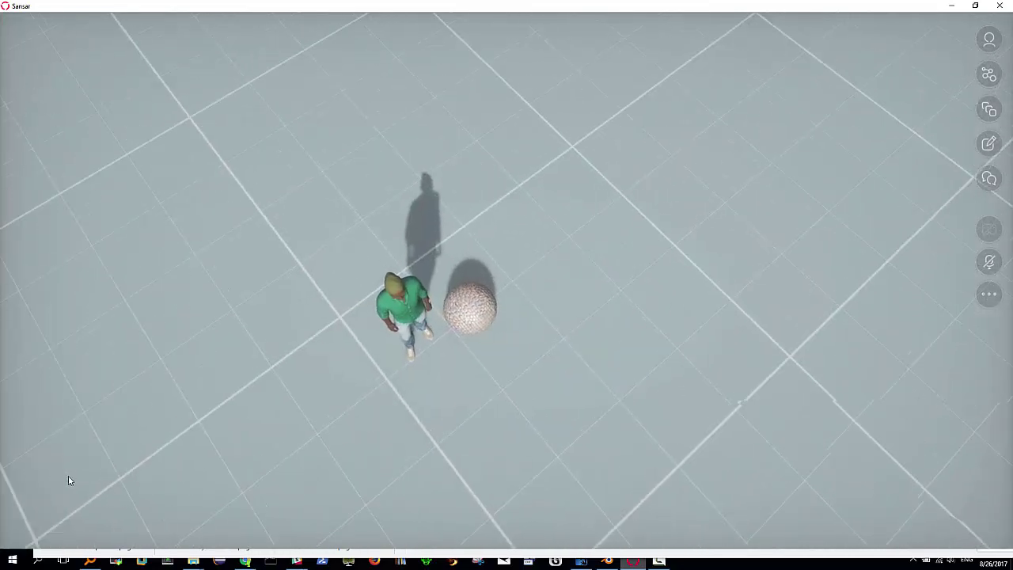
{"action": "scroll", "coordinate": [68, 475], "scroll_direction": "up", "scroll_amount": 2}
{"action": "scroll", "coordinate": [68, 476], "scroll_direction": "up", "scroll_amount": 3}
{"action": "scroll", "coordinate": [68, 475], "scroll_direction": "up", "scroll_amount": 3}
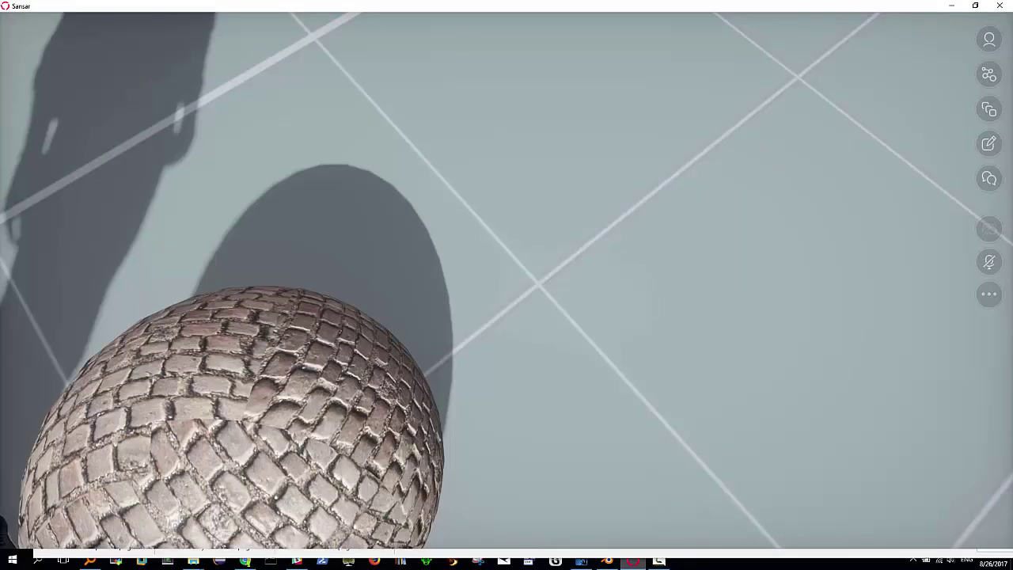
{"action": "mouse_move", "coordinate": [222, 468]}
{"action": "right_mouse_down"}
{"action": "mouse_move", "coordinate": [221, 450]}
{"action": "mouse_move", "coordinate": [68, 458]}
{"action": "right_mouse_up"}
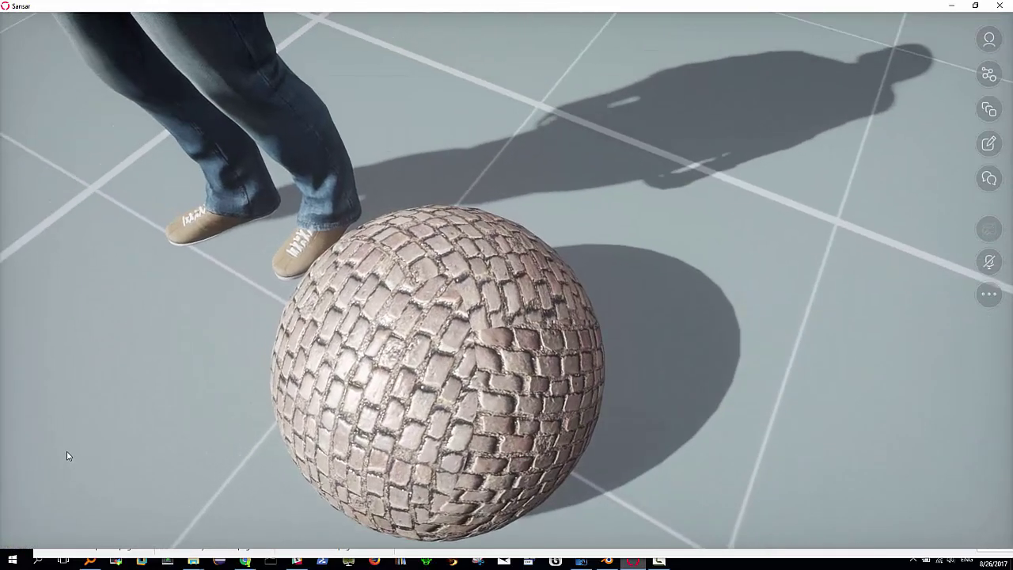
{"action": "key", "text": "w"}
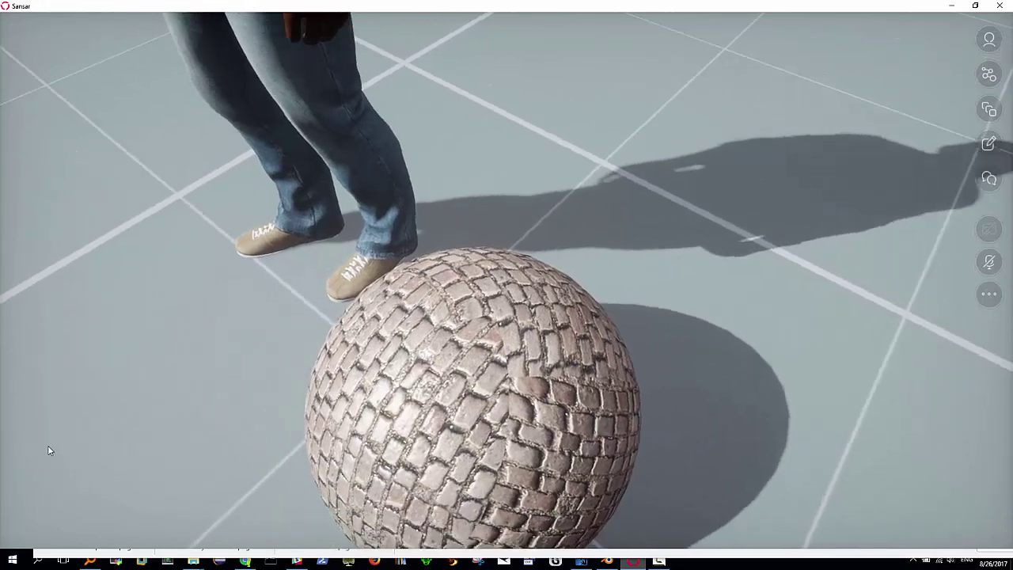
{"action": "key", "text": "w"}
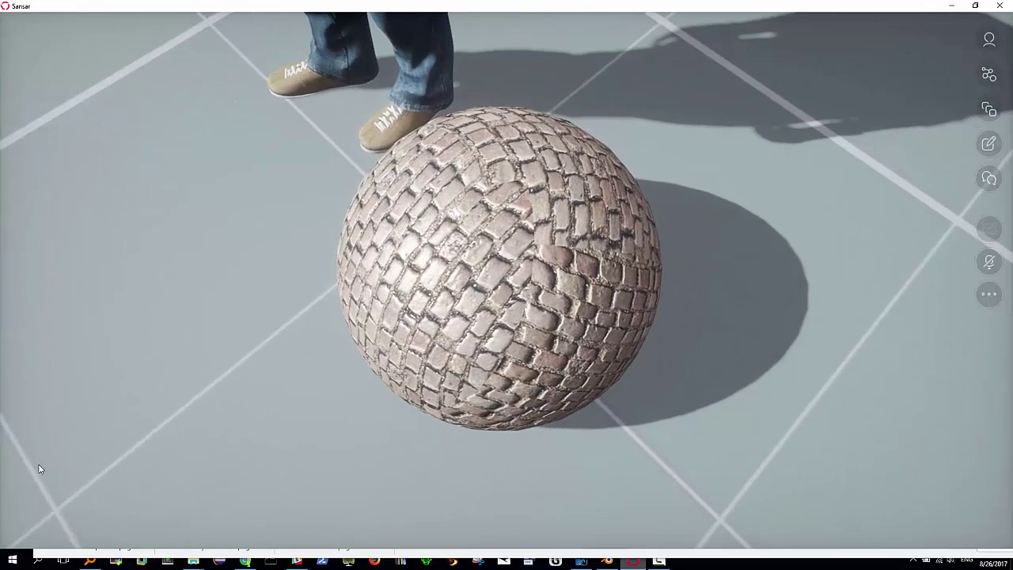
{"action": "mouse_move", "coordinate": [39, 468]}
{"action": "right_mouse_down"}
{"action": "mouse_move", "coordinate": [10, 308]}
{"action": "mouse_move", "coordinate": [34, 326]}
{"action": "mouse_move", "coordinate": [190, 342]}
{"action": "mouse_move", "coordinate": [331, 458]}
{"action": "mouse_move", "coordinate": [366, 451]}
{"action": "right_mouse_up"}
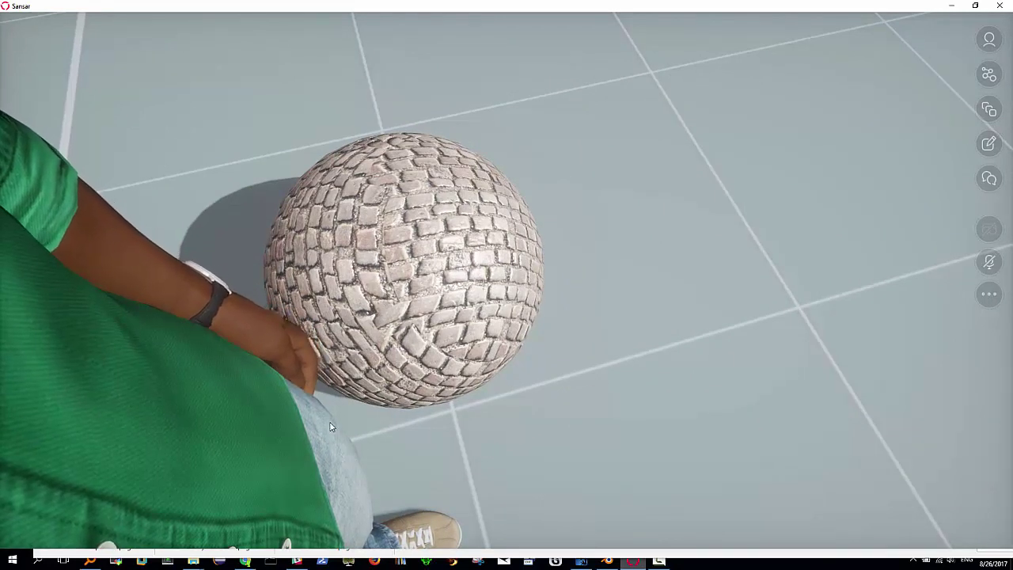
Orbit around the ball to inspect its brick surface from several angles.
{"action": "right_click_drag", "start_coordinate": [339, 455], "coordinate": [329, 414]}
{"action": "scroll", "coordinate": [326, 409], "scroll_direction": "up", "scroll_amount": 5}
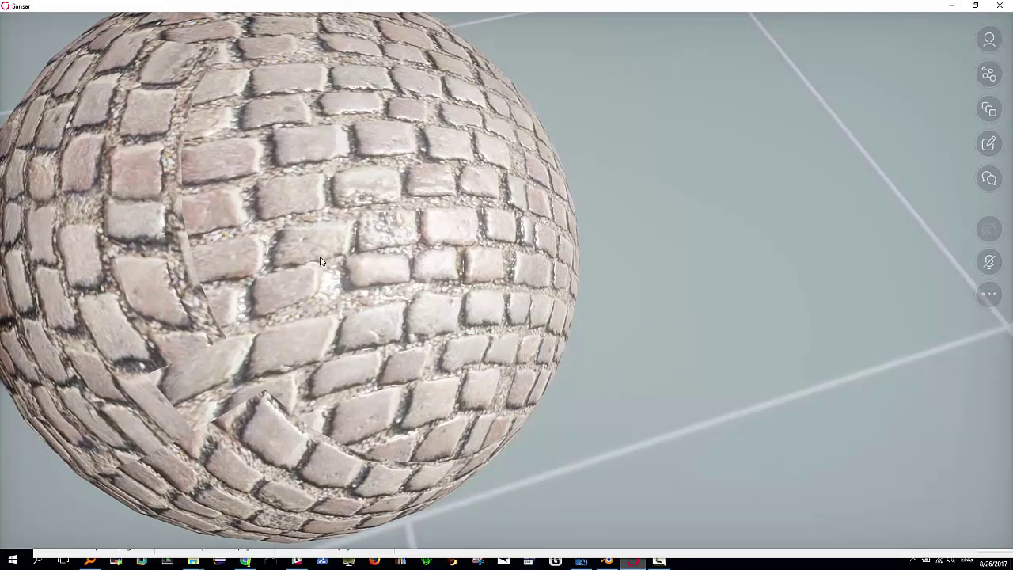
{"action": "key", "text": "d"}
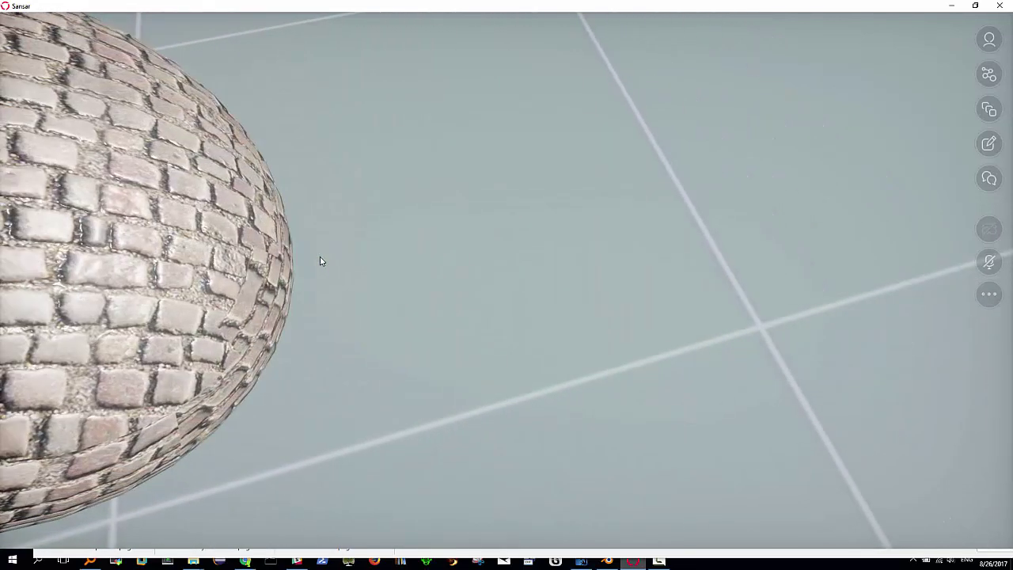
{"action": "key", "text": "Escape"}
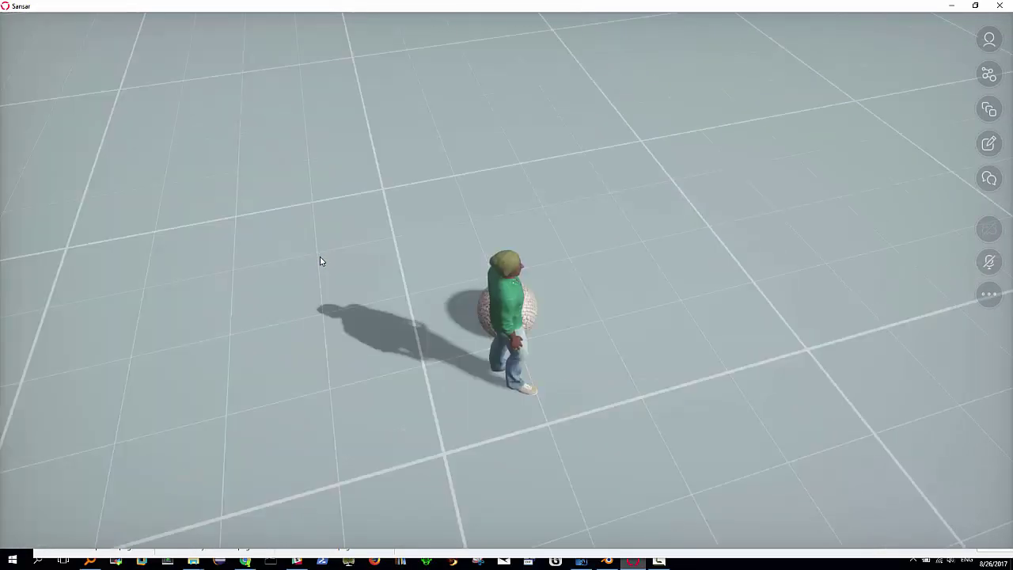
{"action": "right_click_drag", "start_coordinate": [463, 379], "coordinate": [486, 365]}
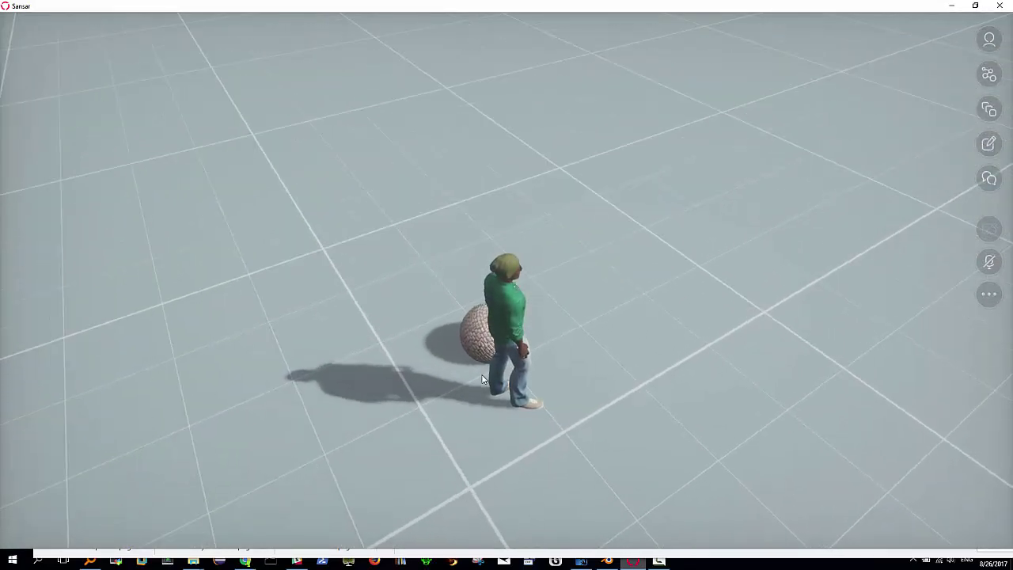
{"action": "mouse_move", "coordinate": [515, 354]}
{"action": "right_mouse_down"}
{"action": "mouse_move", "coordinate": [466, 345]}
{"action": "mouse_move", "coordinate": [485, 351]}
{"action": "right_mouse_up"}
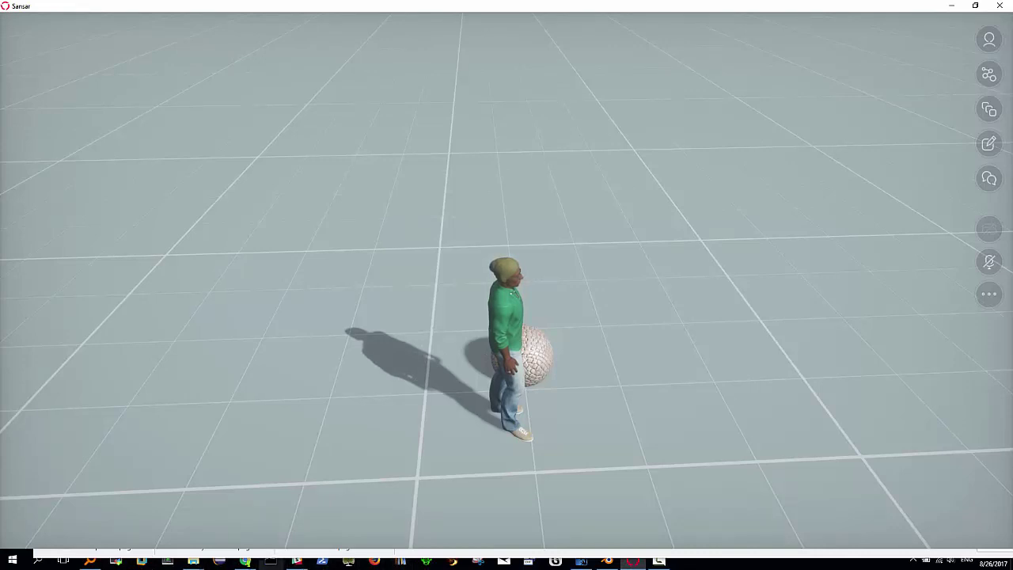
In Chrome, open the Sansar keyboard shortcuts article via bit.ly/sal-sansar-shortcuts.
{"action": "left_click", "coordinate": [247, 565]}
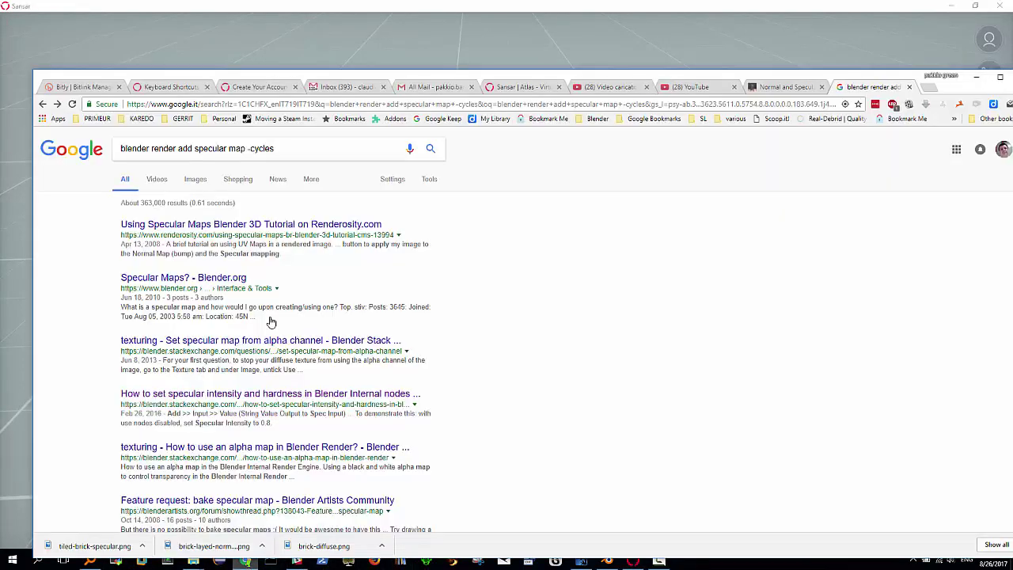
{"action": "left_click", "coordinate": [209, 105]}
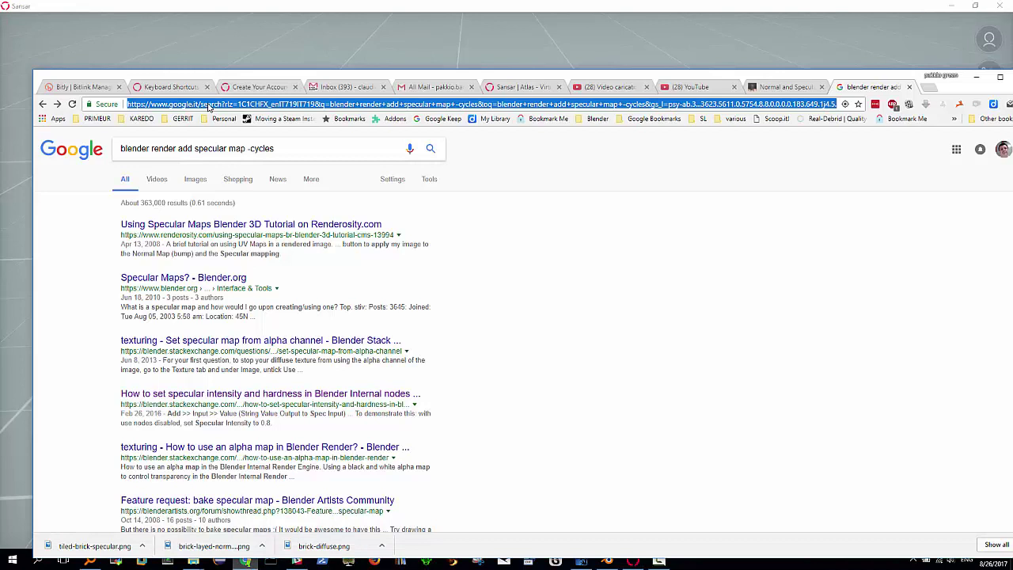
{"action": "type", "text": "bit"}
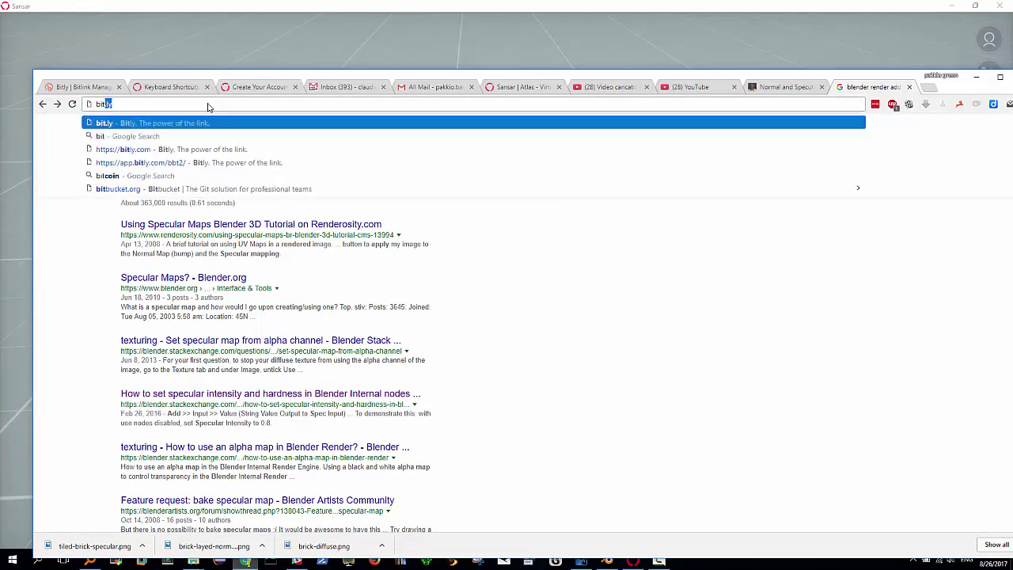
{"action": "type", "text": ".ly"}
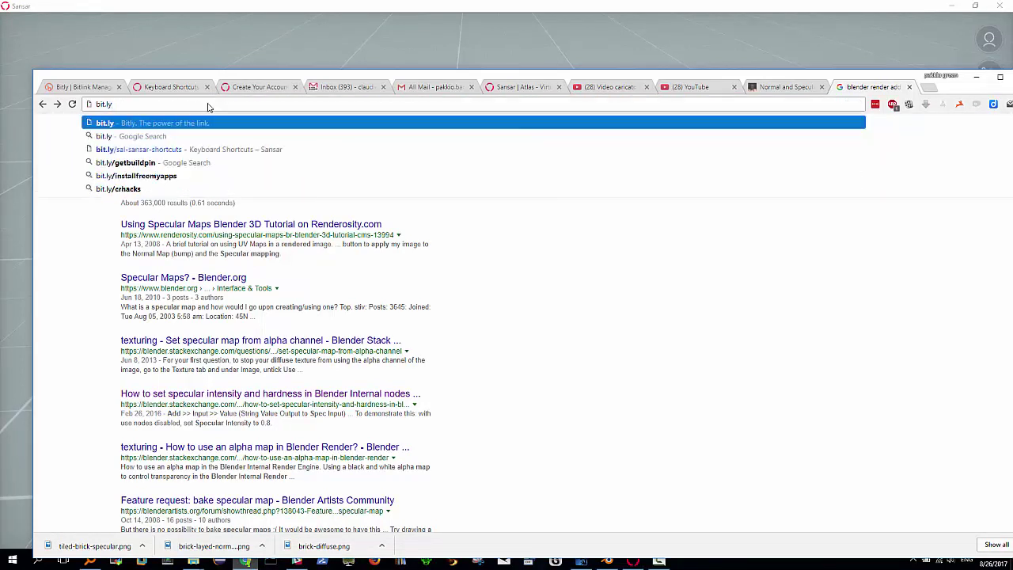
{"action": "type", "text": "/sa"}
{"action": "key", "text": "Down"}
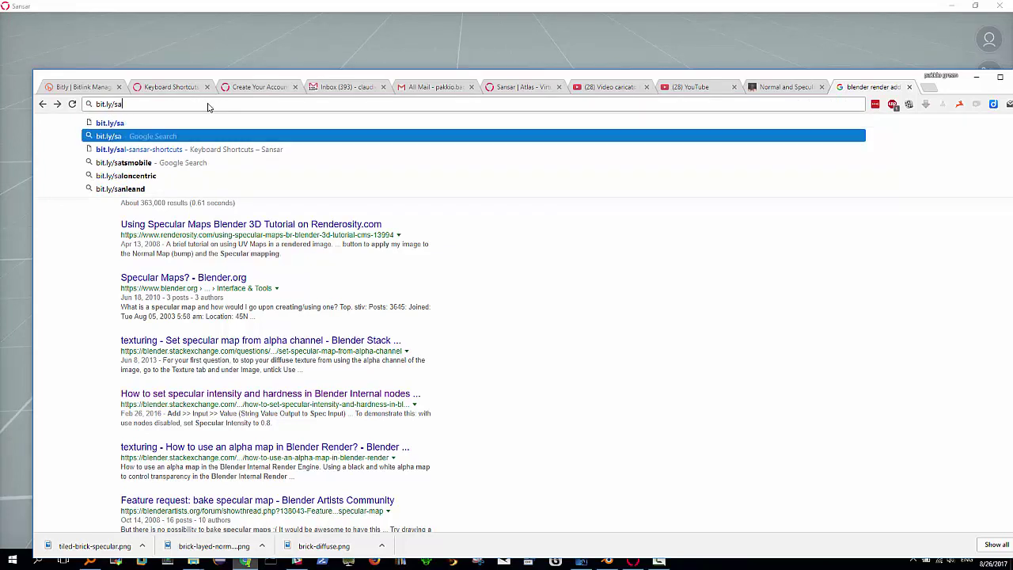
{"action": "key", "text": "Down"}
{"action": "key", "text": "Return"}
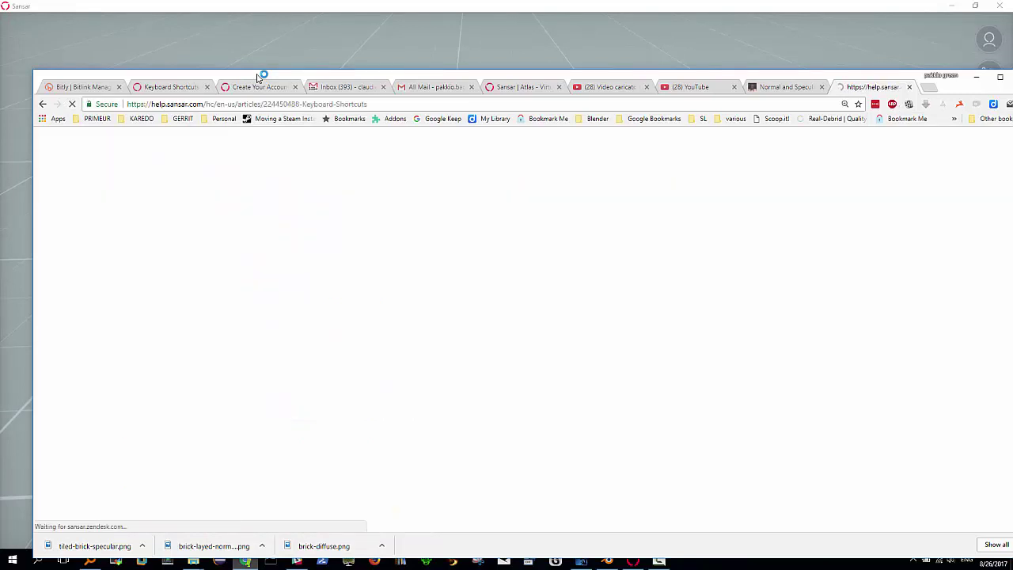
Move Chrome aside, scroll through the avatar, camera, VR and edit-mode shortcuts, then return to Sansar.
{"action": "left_click_drag", "start_coordinate": [262, 77], "coordinate": [509, 63]}
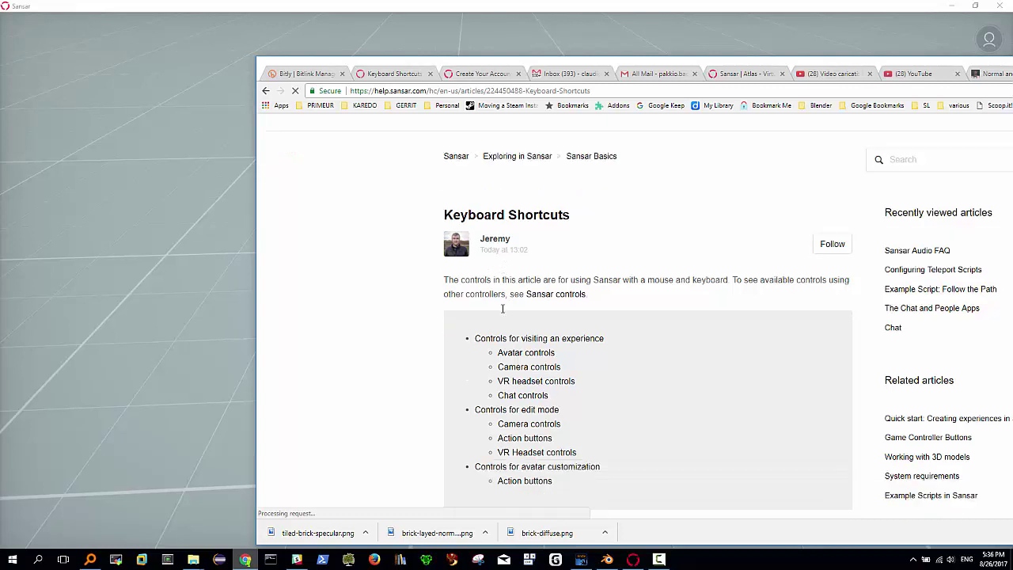
{"action": "scroll", "coordinate": [491, 301], "scroll_direction": "down", "scroll_amount": 5}
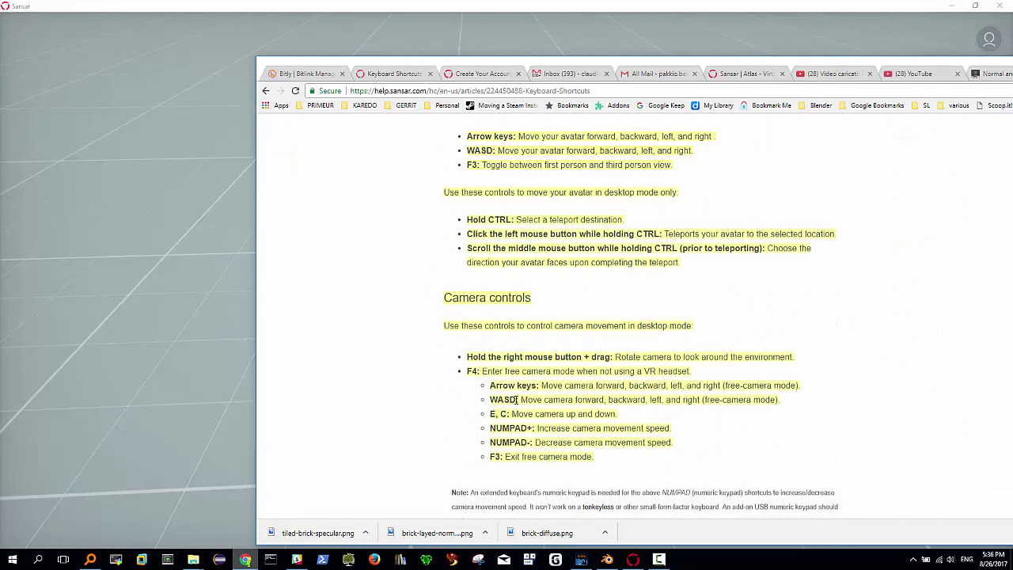
{"action": "mouse_move", "coordinate": [516, 400]}
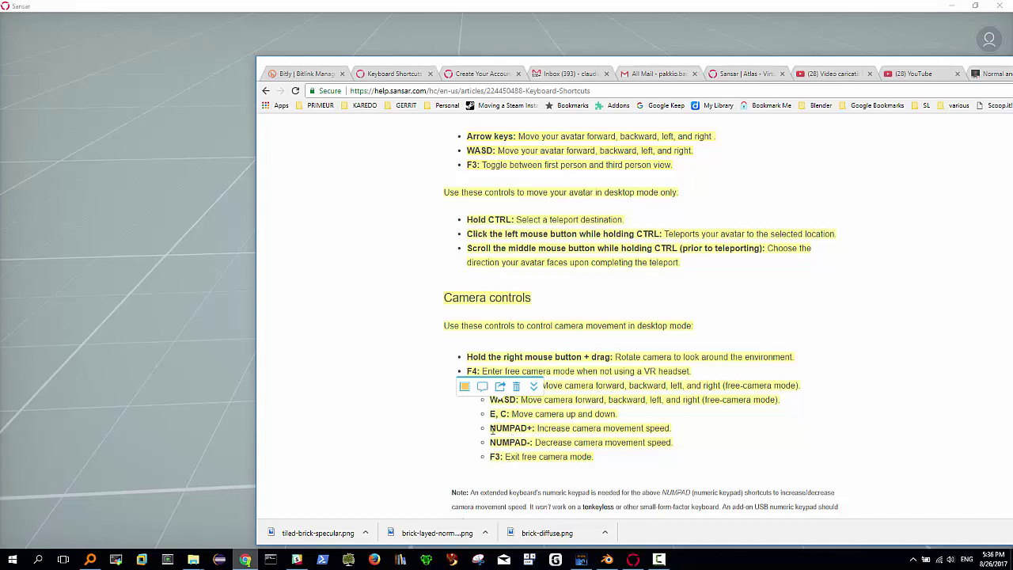
{"action": "scroll", "coordinate": [448, 343], "scroll_direction": "down", "scroll_amount": 3}
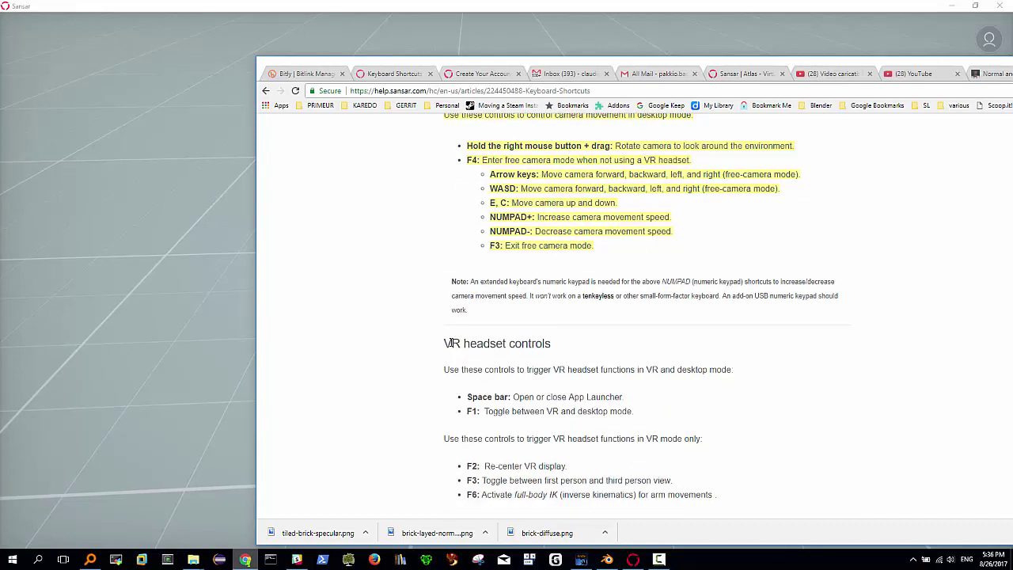
{"action": "scroll", "coordinate": [449, 343], "scroll_direction": "down", "scroll_amount": 1}
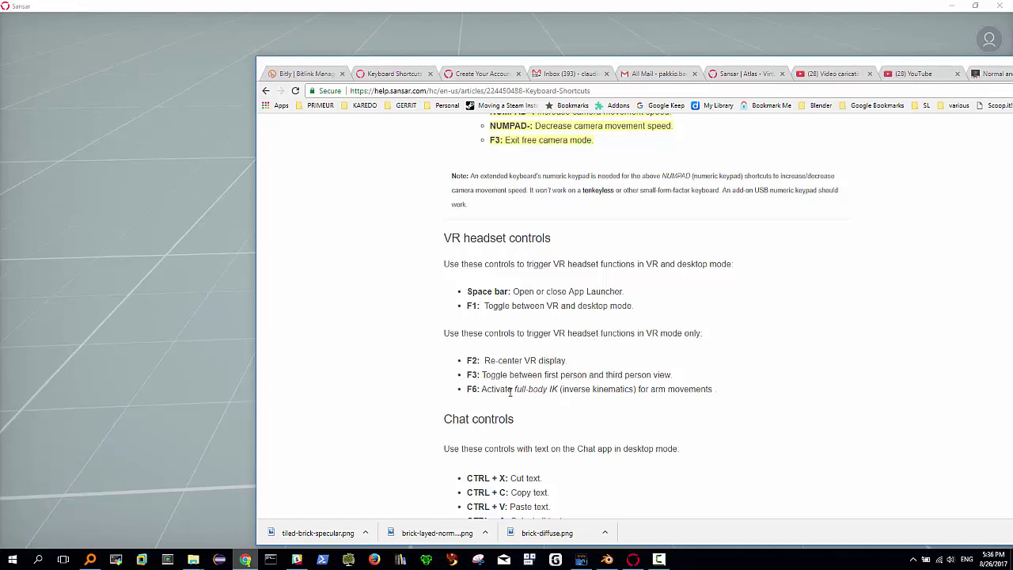
{"action": "scroll", "coordinate": [475, 400], "scroll_direction": "down", "scroll_amount": 2}
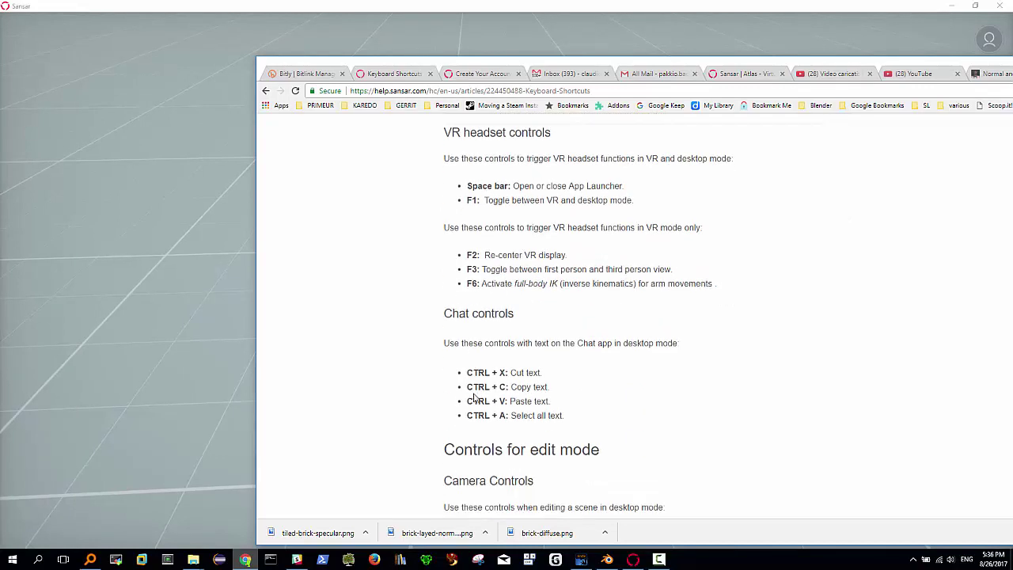
{"action": "scroll", "coordinate": [475, 388], "scroll_direction": "down", "scroll_amount": 4}
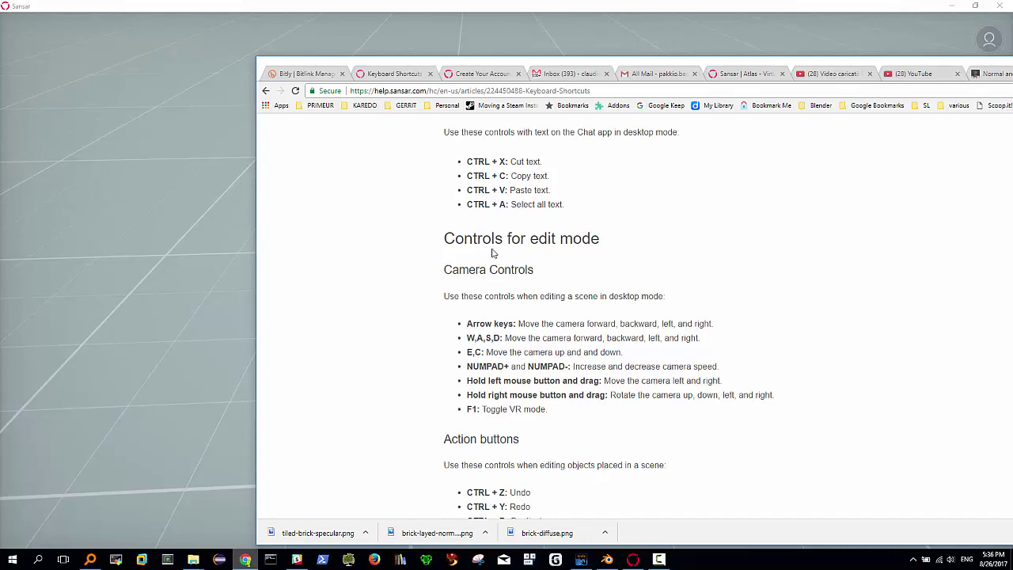
{"action": "scroll", "coordinate": [491, 253], "scroll_direction": "up", "scroll_amount": 4}
{"action": "left_click", "coordinate": [200, 291]}
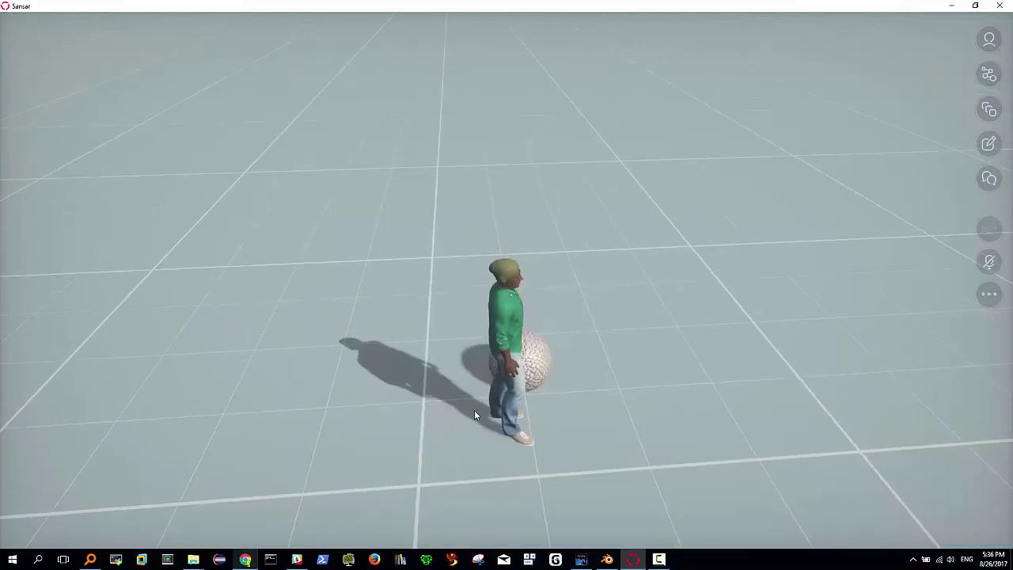
Orbit the camera around the avatar and brick ball, then switch over to Blender.
{"action": "mouse_move", "coordinate": [475, 410]}
{"action": "right_mouse_down"}
{"action": "mouse_move", "coordinate": [399, 406]}
{"action": "mouse_move", "coordinate": [502, 400]}
{"action": "right_mouse_up"}
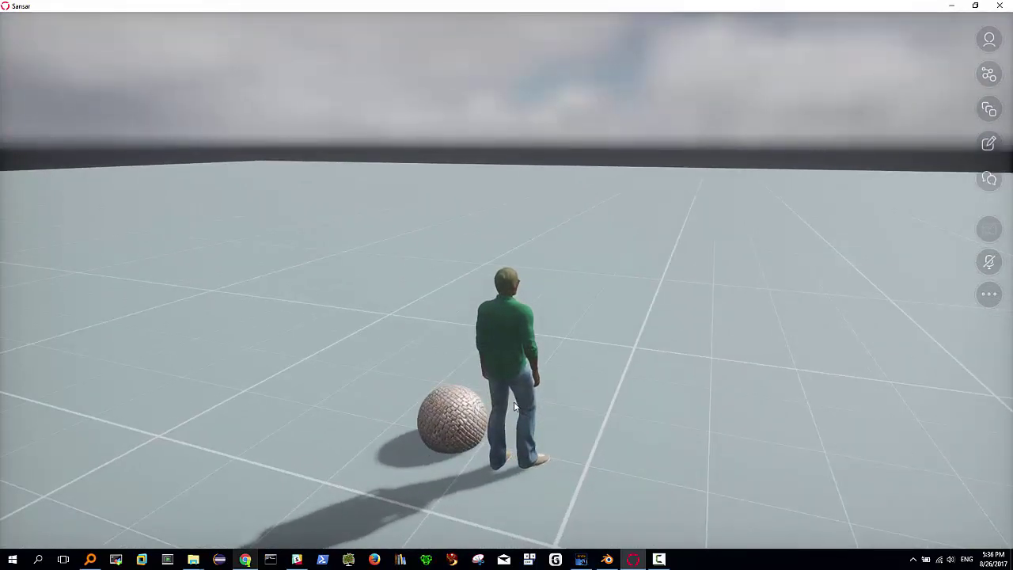
{"action": "right_click_drag", "start_coordinate": [514, 402], "coordinate": [433, 410]}
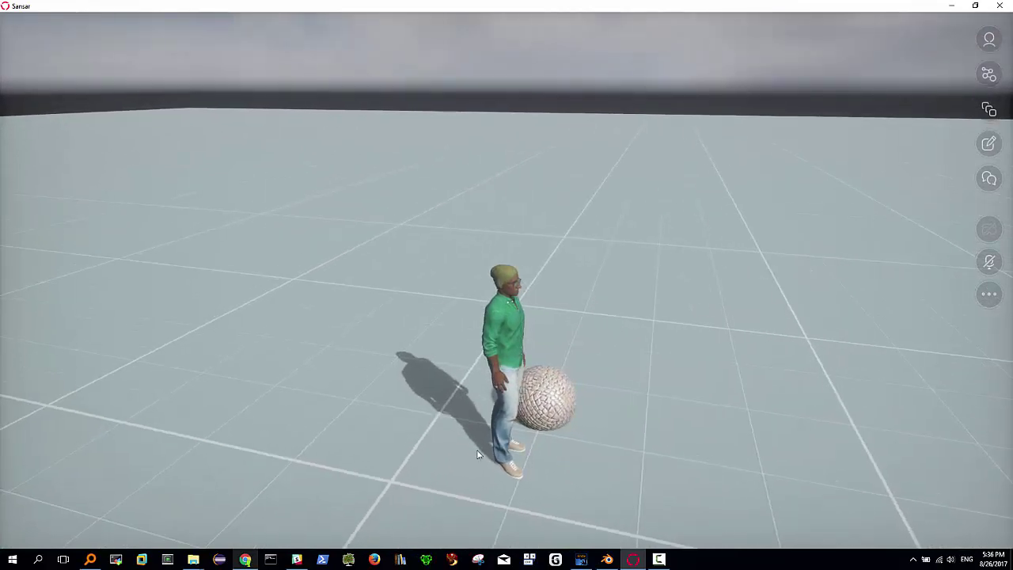
{"action": "left_click", "coordinate": [607, 559]}
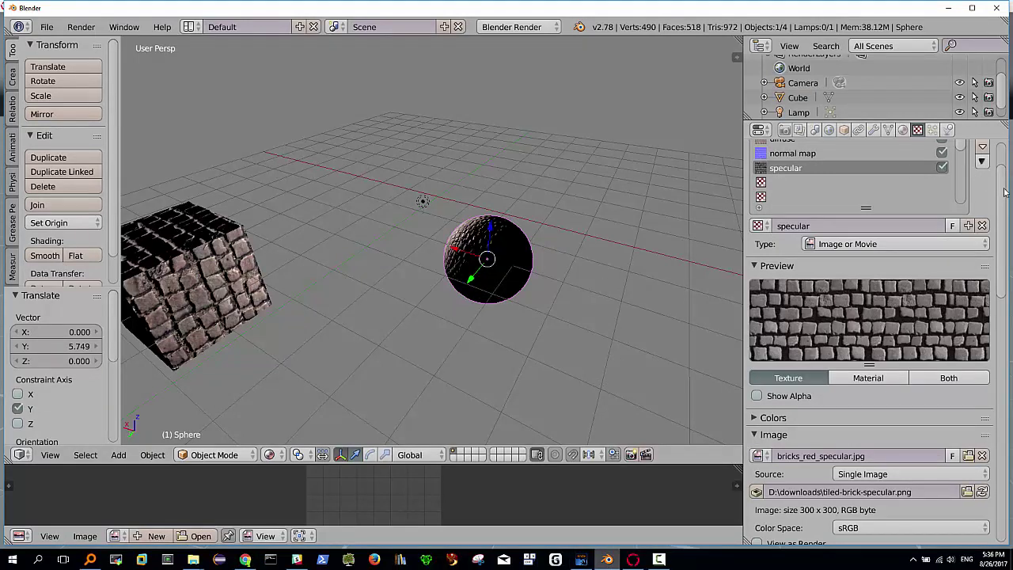
Switch to top view and delete the sphere, leaving the brick cube, camera and lamp.
{"action": "left_click_drag", "start_coordinate": [1004, 193], "coordinate": [1002, 170]}
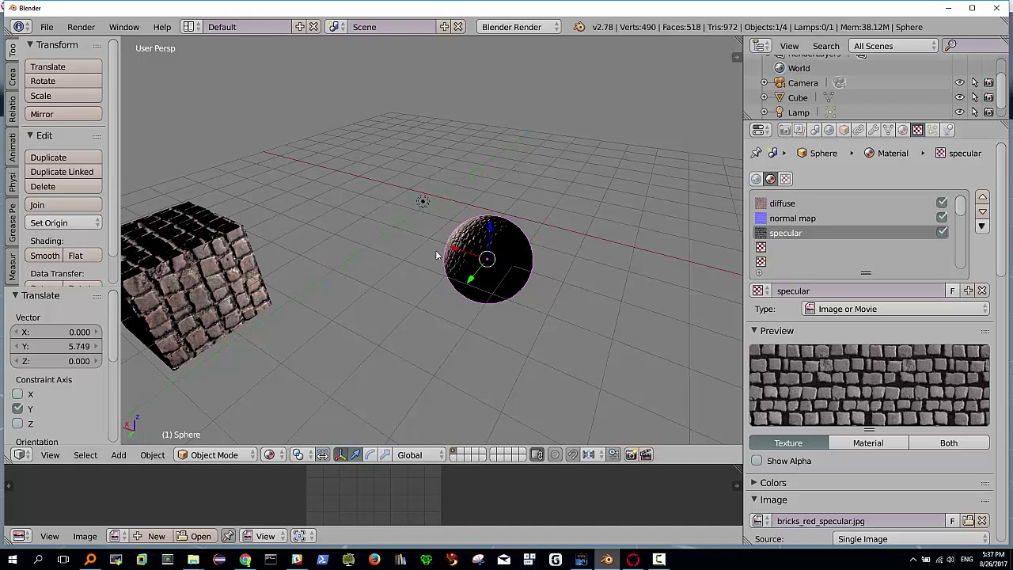
{"action": "key", "text": "KP_8"}
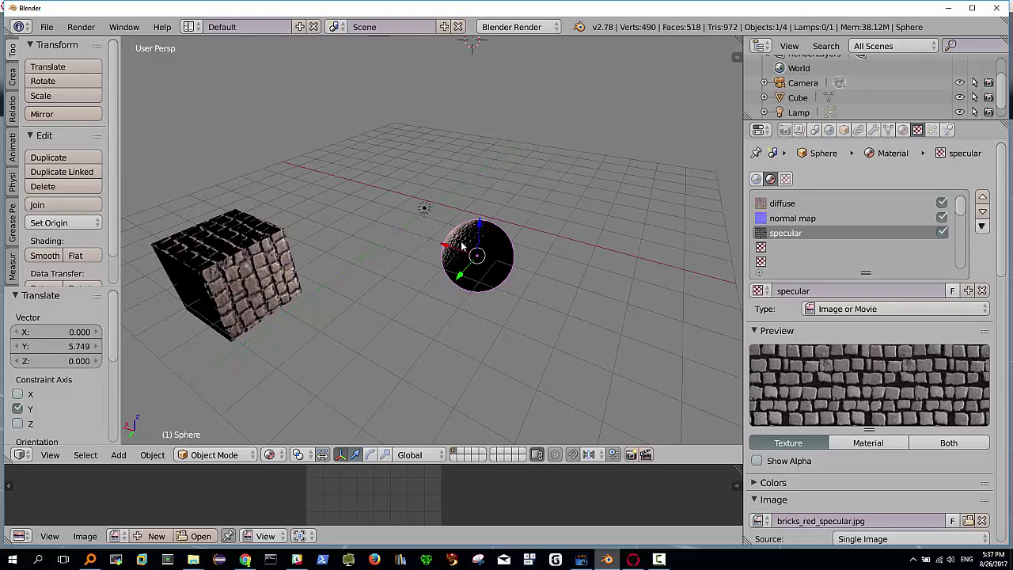
{"action": "key", "text": "x"}
{"action": "left_click", "coordinate": [461, 247]}
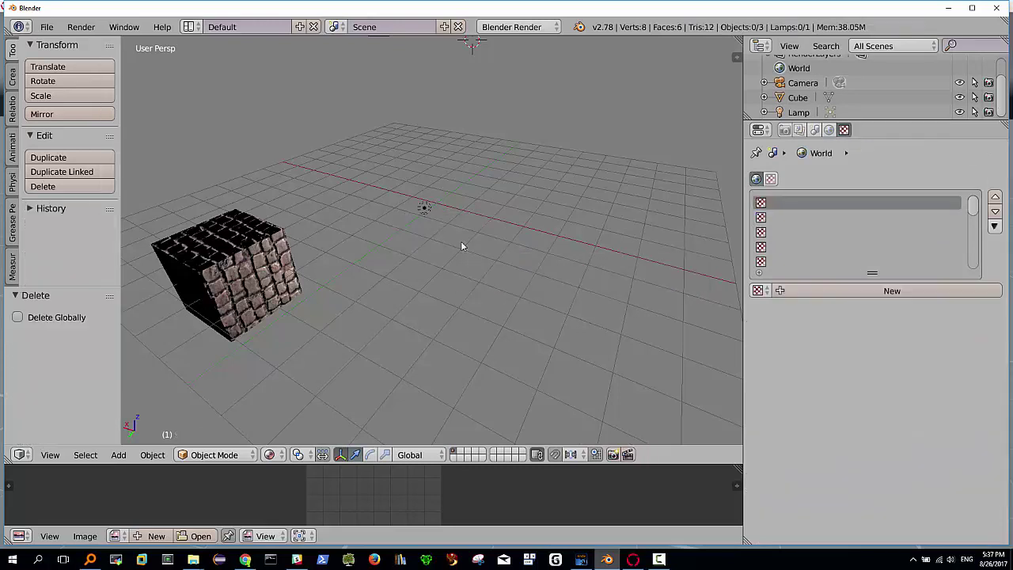
Select the brick cube and set its location to 0, 0, 0 in the Transform panel.
{"action": "right_click", "coordinate": [265, 279]}
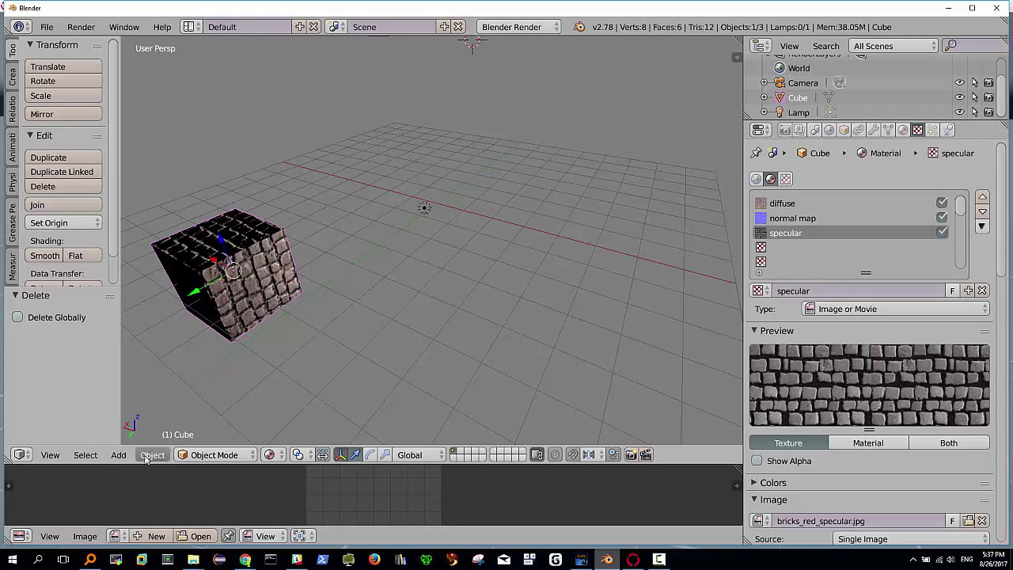
{"action": "left_click", "coordinate": [736, 55]}
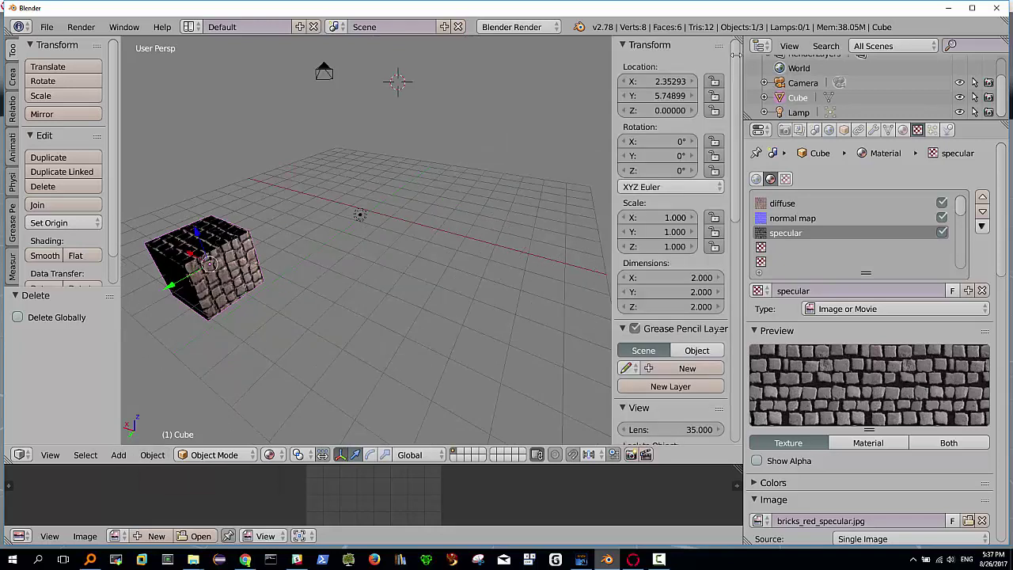
{"action": "left_click", "coordinate": [656, 81]}
{"action": "type", "text": "0"}
{"action": "key", "text": "Tab"}
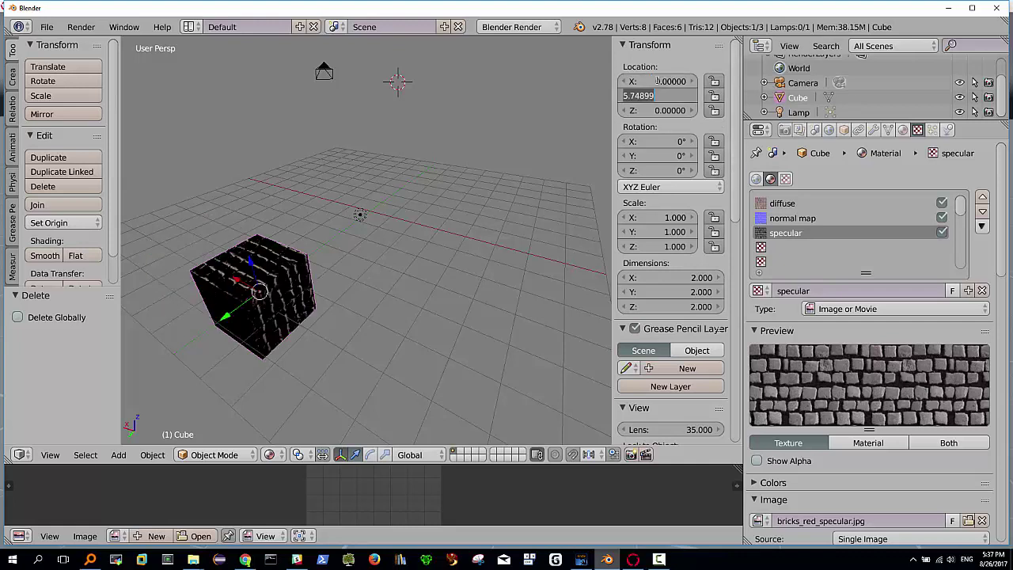
{"action": "type", "text": "0"}
{"action": "key", "text": "Tab"}
{"action": "type", "text": "0"}
Keep the cube's rotation at 0° and scale at 1 on every axis.
{"action": "key", "text": "Tab"}
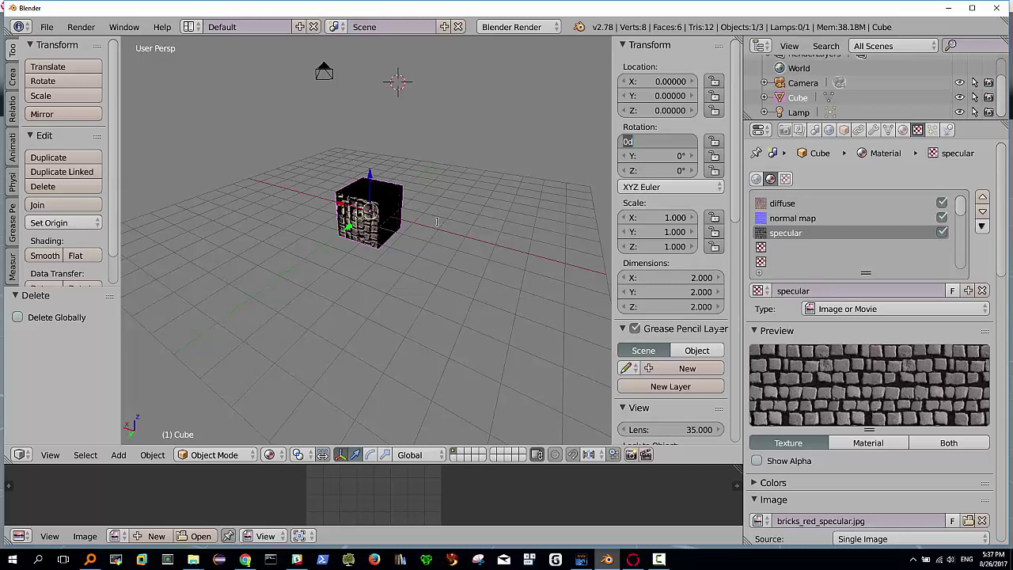
{"action": "key", "text": "Tab"}
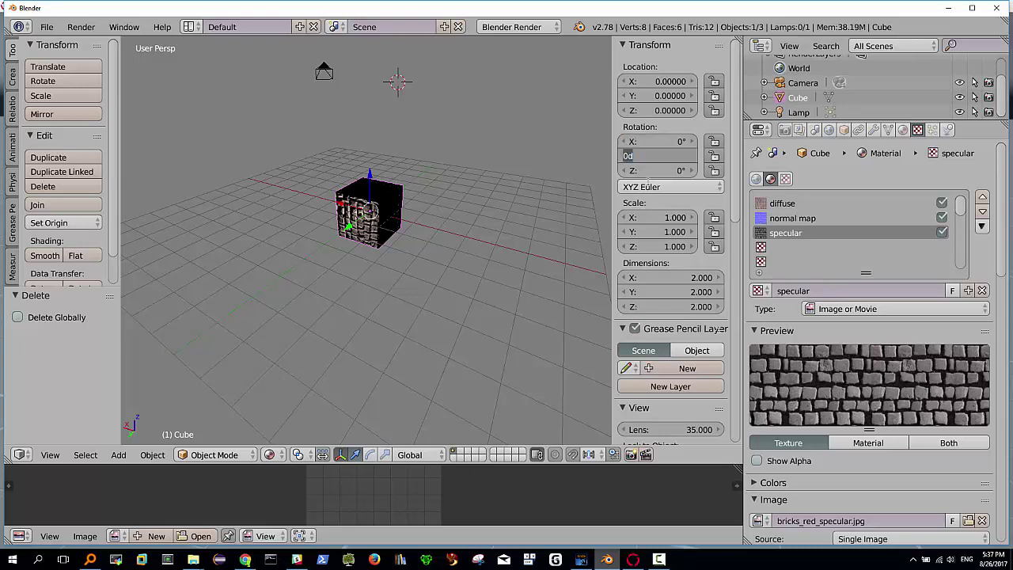
{"action": "key", "text": "Tab"}
{"action": "key", "text": "Tab"}
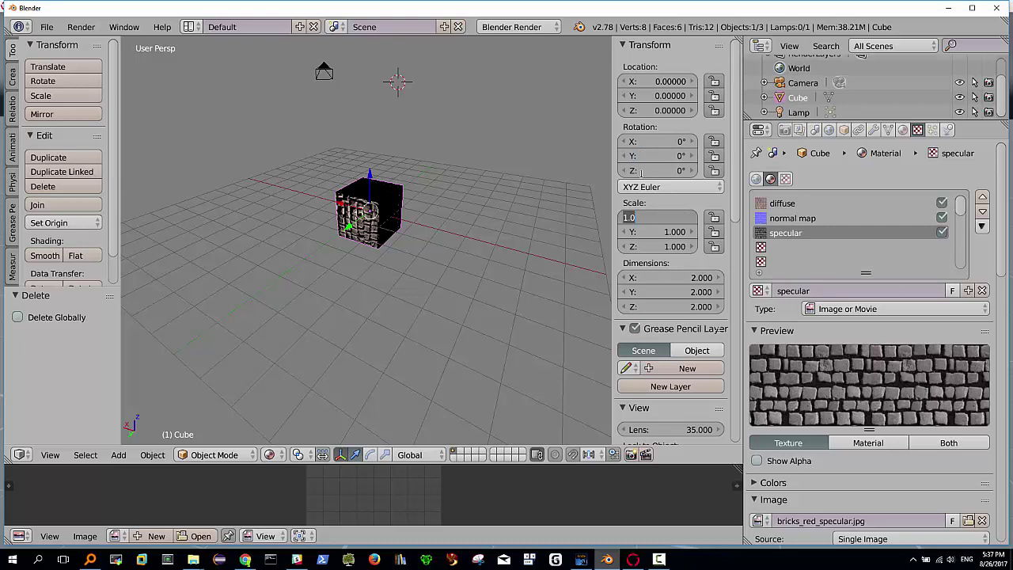
{"action": "key", "text": "Tab"}
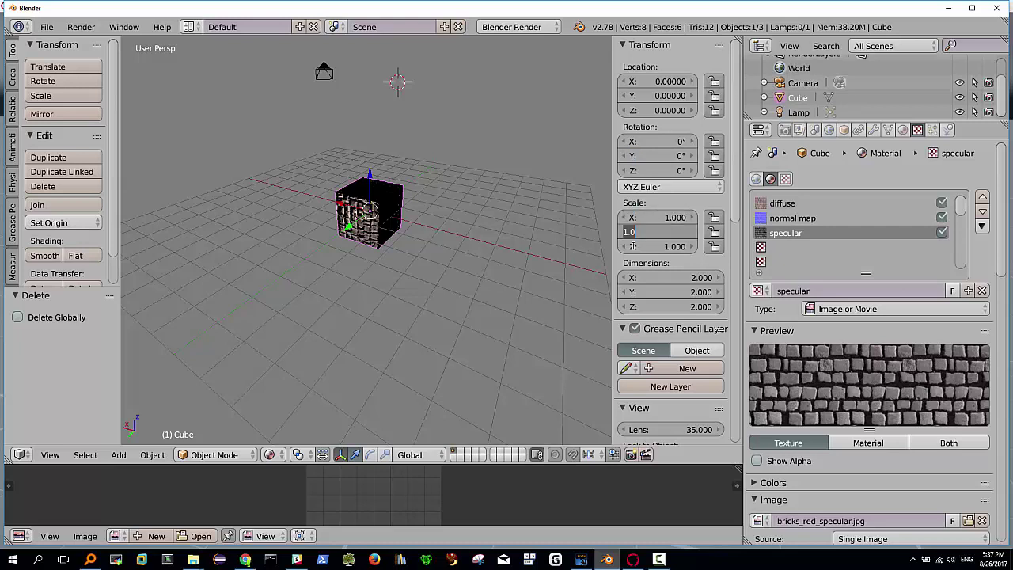
{"action": "key", "text": "Tab"}
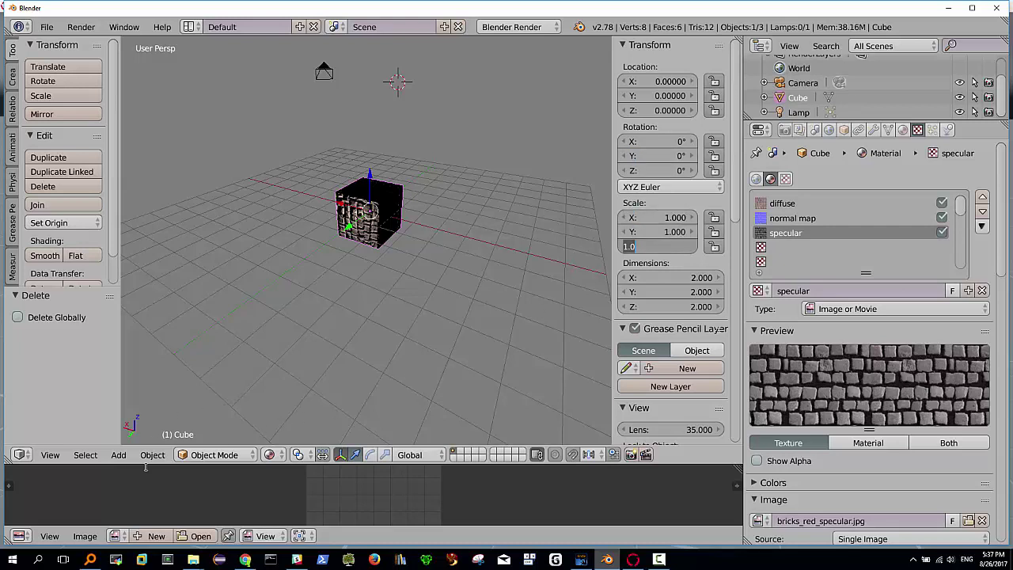
Confirm Z scale 1, apply Rotation & Scale via Object > Apply, and inspect the cube.
{"action": "key", "text": "Return"}
{"action": "left_click", "coordinate": [153, 455]}
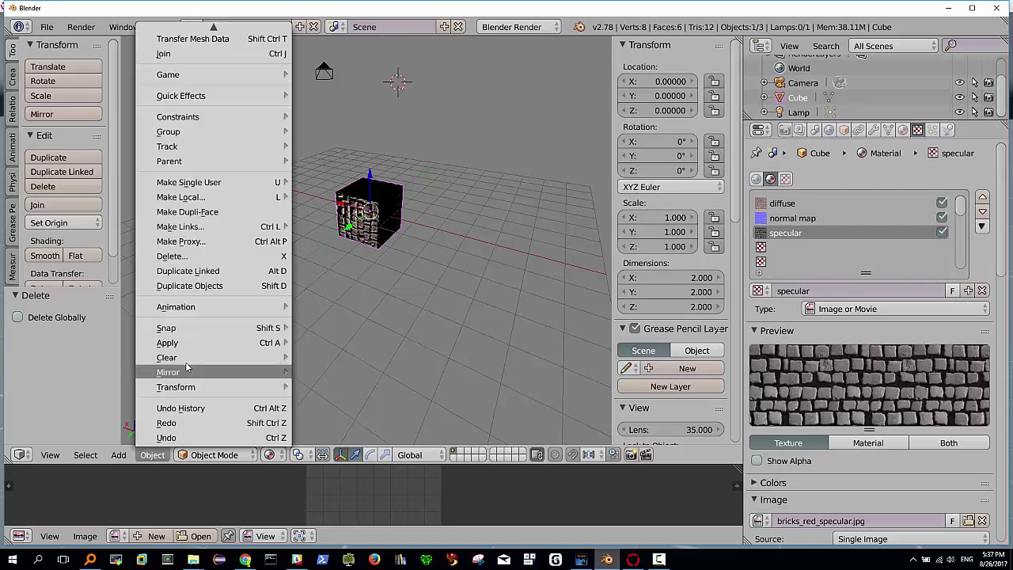
{"action": "mouse_move", "coordinate": [199, 346]}
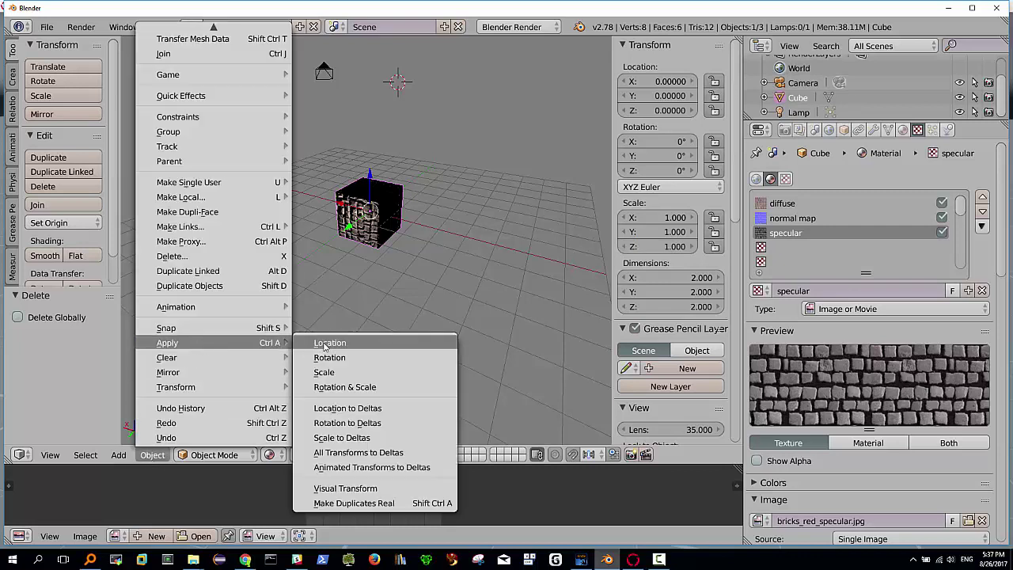
{"action": "left_click", "coordinate": [325, 389]}
{"action": "scroll", "coordinate": [336, 278], "scroll_direction": "up", "scroll_amount": 2}
{"action": "scroll", "coordinate": [336, 278], "scroll_direction": "up", "scroll_amount": 2}
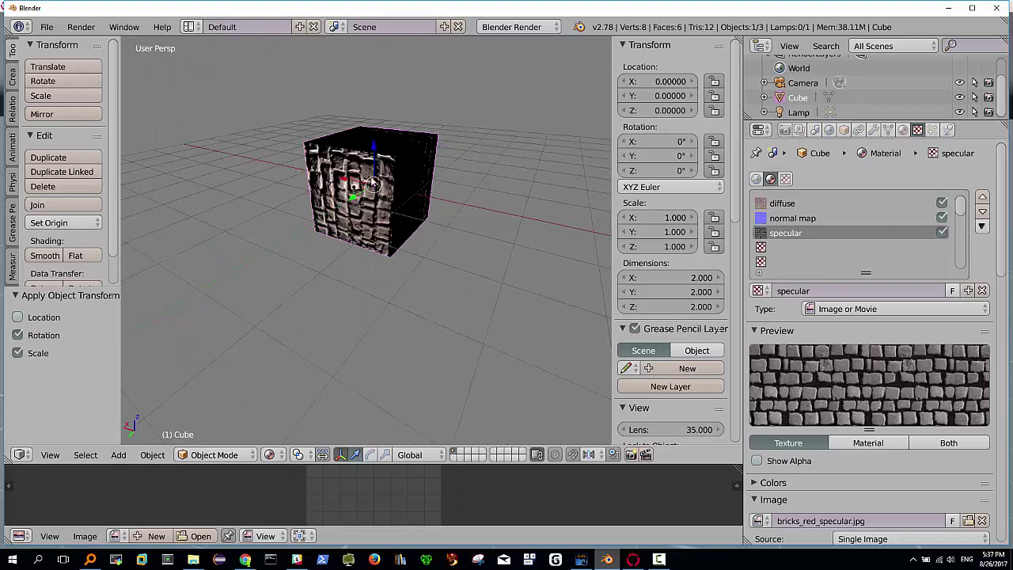
{"action": "mouse_move", "coordinate": [373, 184]}
{"action": "middle_mouse_down"}
{"action": "mouse_move", "coordinate": [353, 263]}
{"action": "mouse_move", "coordinate": [392, 220]}
{"action": "mouse_move", "coordinate": [372, 247]}
{"action": "middle_mouse_up"}
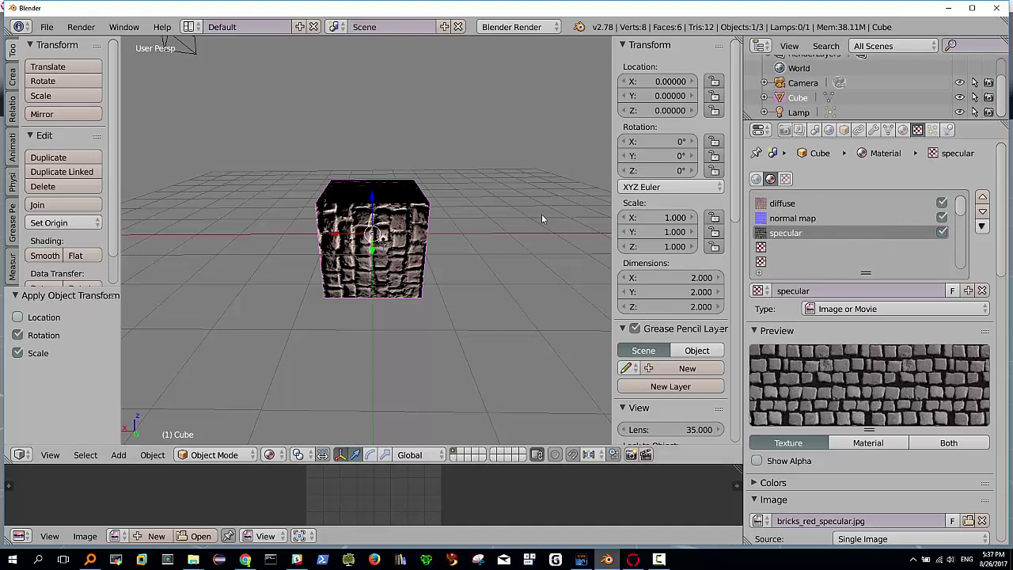
Start an FBX export using the Sansar preset with Tangent Space enabled in Geometry.
{"action": "left_click", "coordinate": [46, 27]}
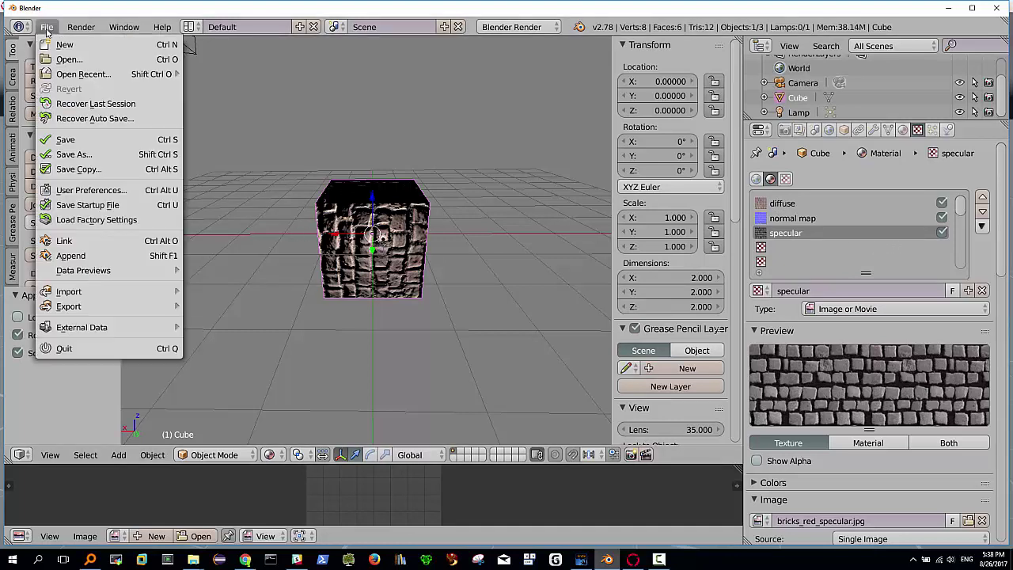
{"action": "mouse_move", "coordinate": [133, 313]}
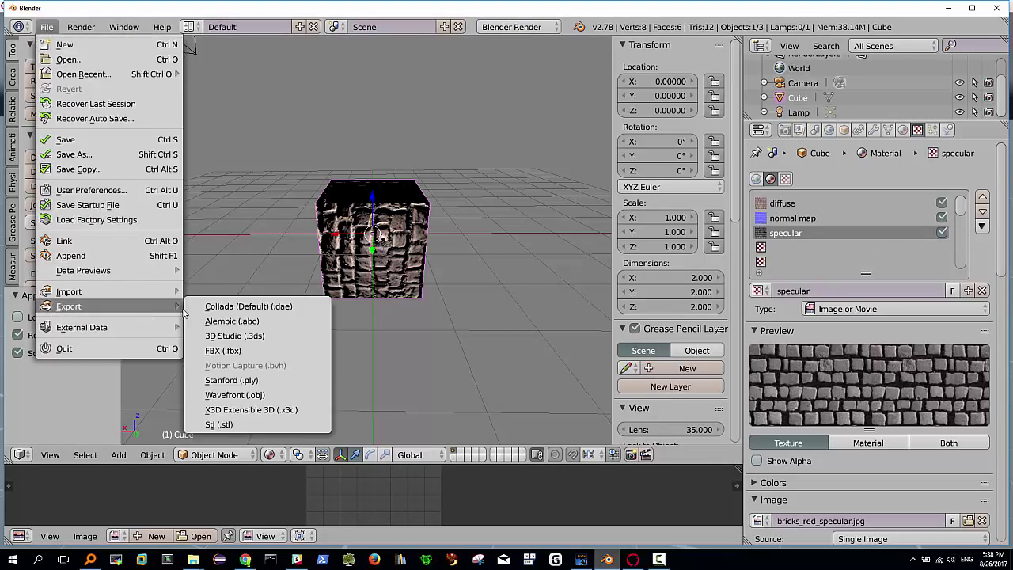
{"action": "left_click", "coordinate": [239, 352]}
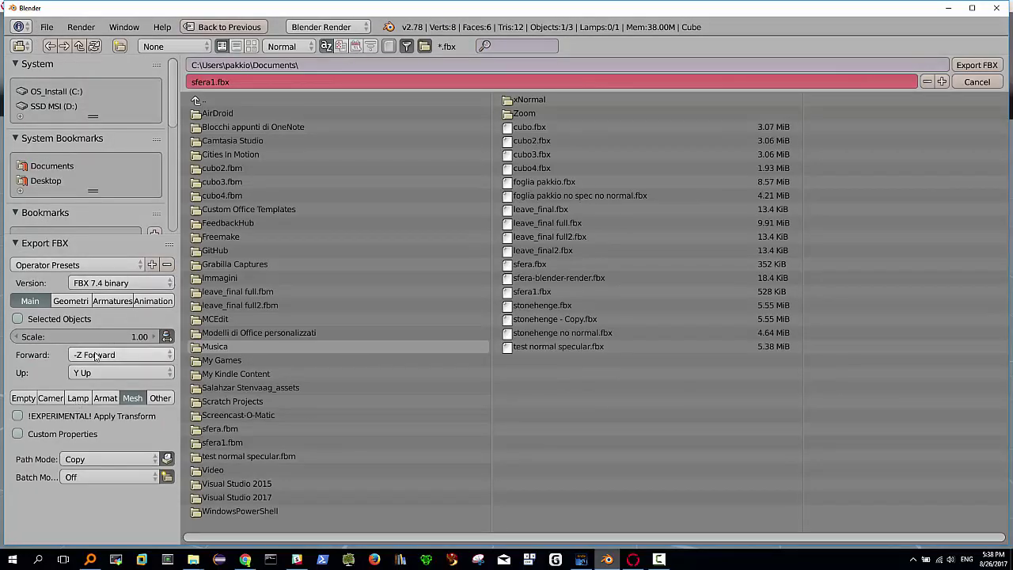
{"action": "left_click", "coordinate": [96, 268]}
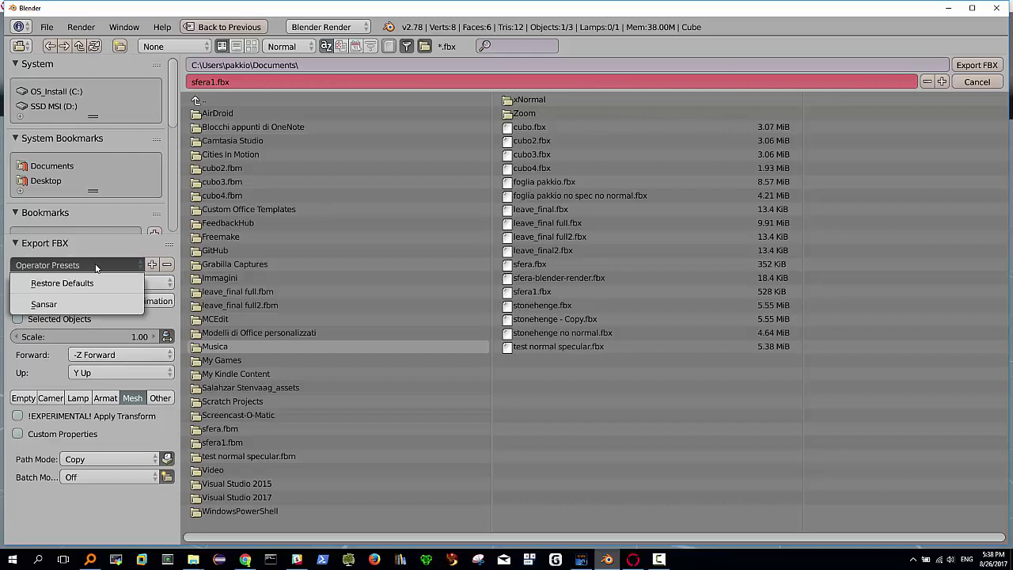
{"action": "left_click", "coordinate": [68, 307]}
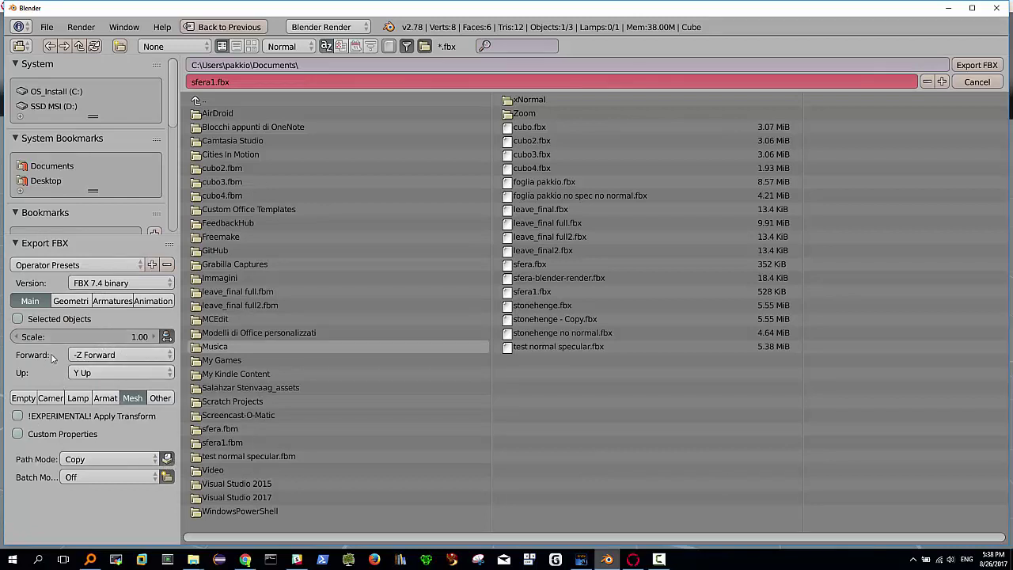
{"action": "left_click", "coordinate": [76, 305]}
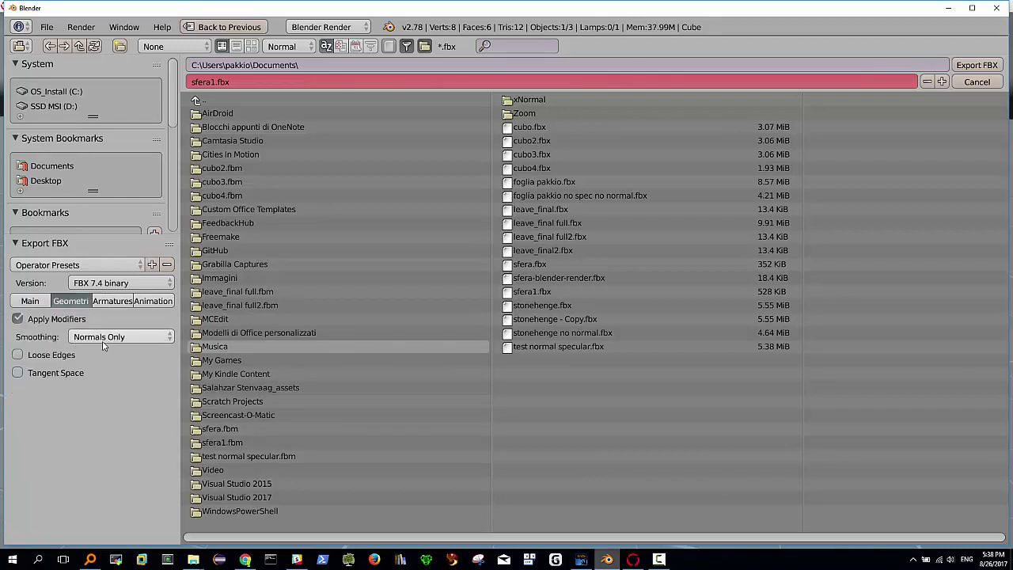
{"action": "left_click", "coordinate": [17, 374]}
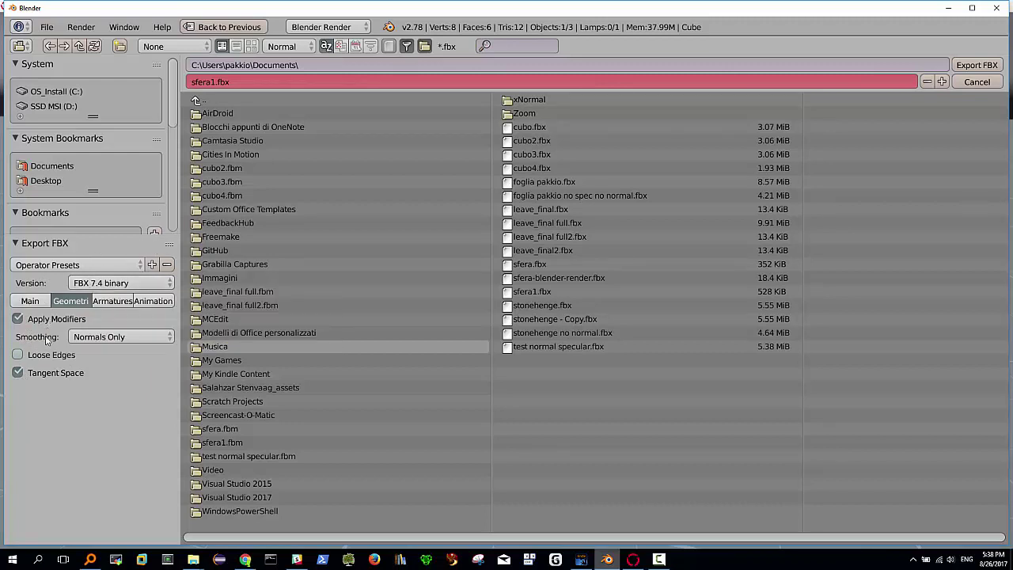
{"action": "left_click", "coordinate": [17, 371]}
Rename the export file to cubo.fbx and export it to Documents.
{"action": "left_click", "coordinate": [208, 83]}
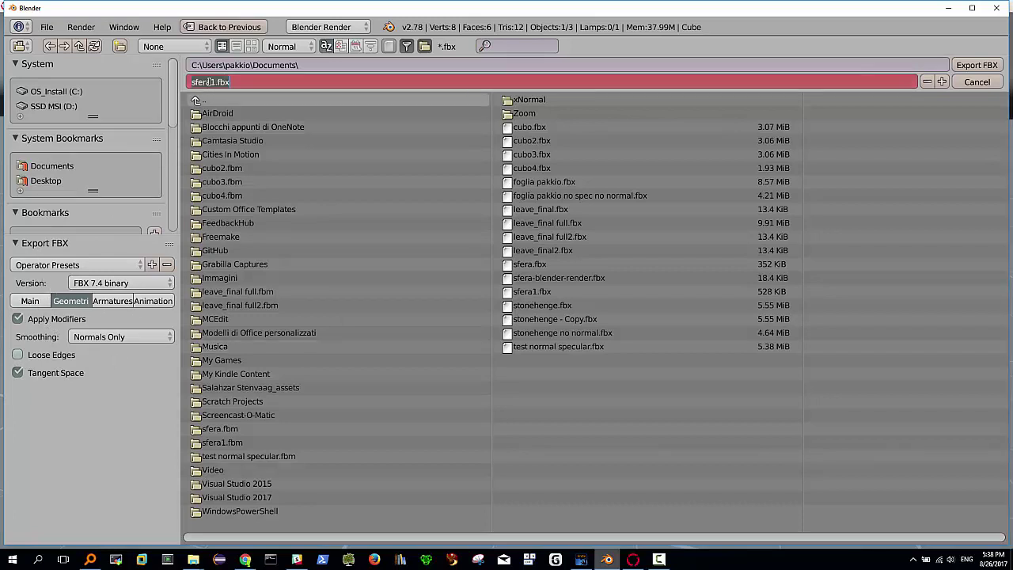
{"action": "left_click_drag", "start_coordinate": [213, 82], "coordinate": [193, 80]}
{"action": "type", "text": "cubo"}
{"action": "key", "text": "Return"}
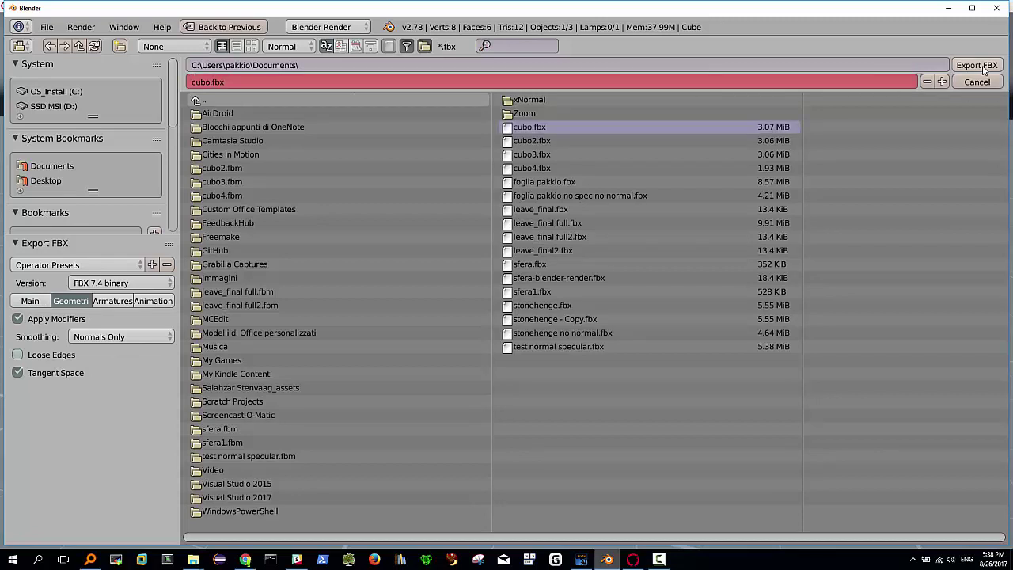
{"action": "left_click", "coordinate": [981, 66]}
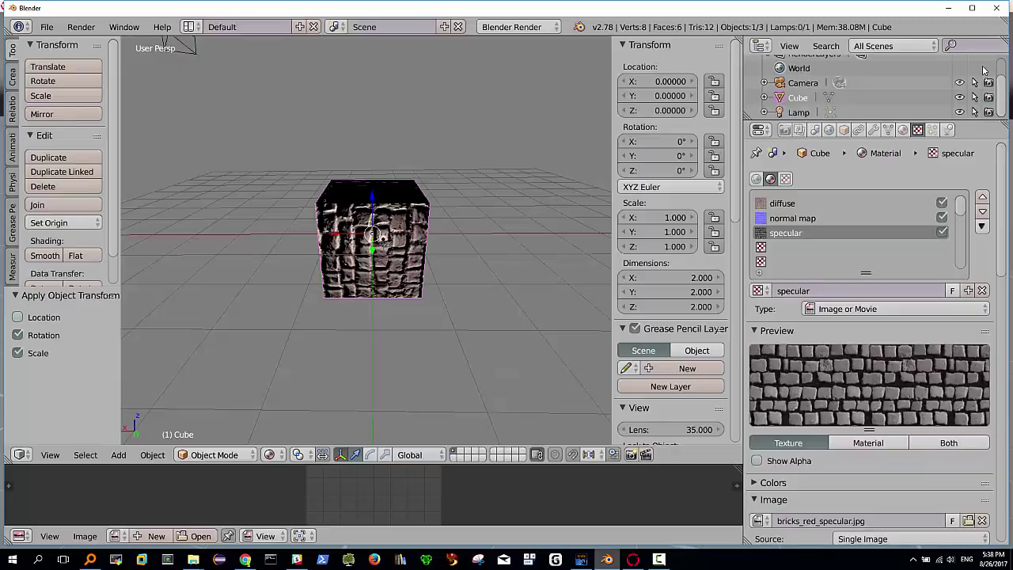
In Sansar's scene editor, start a new upload with cubo.fbx as the model file.
{"action": "left_click", "coordinate": [632, 560]}
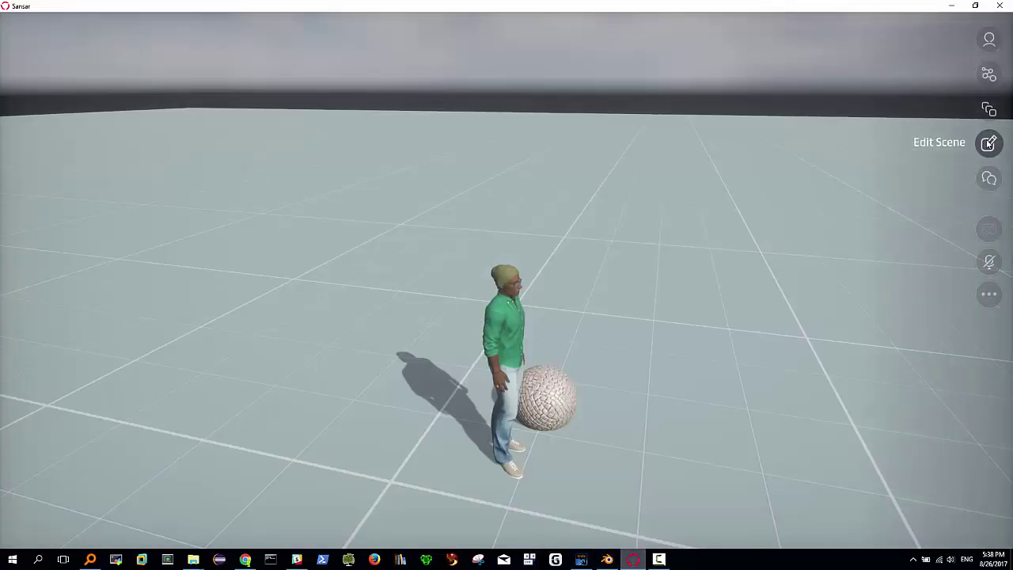
{"action": "left_click", "coordinate": [989, 143]}
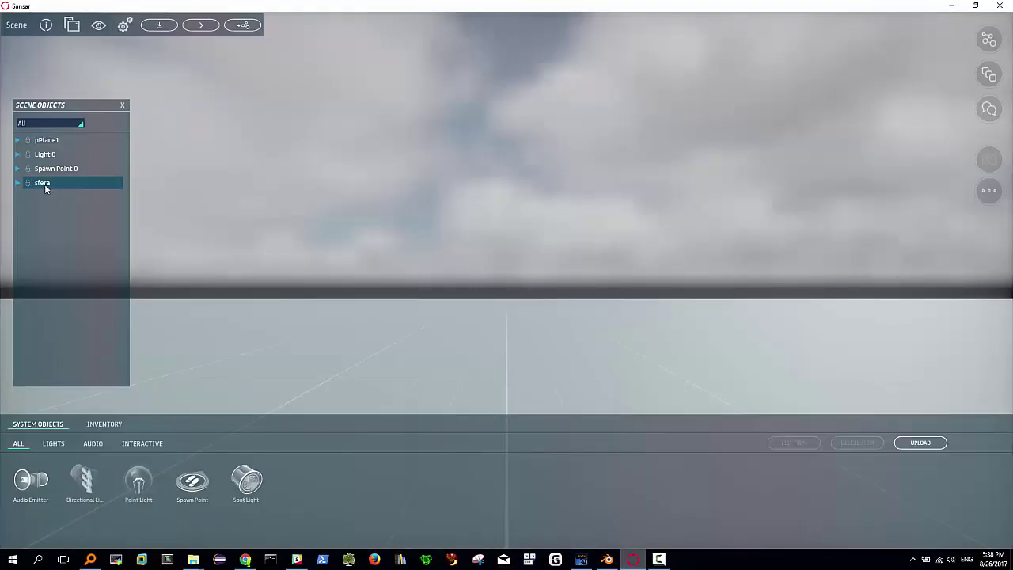
{"action": "left_click", "coordinate": [920, 444]}
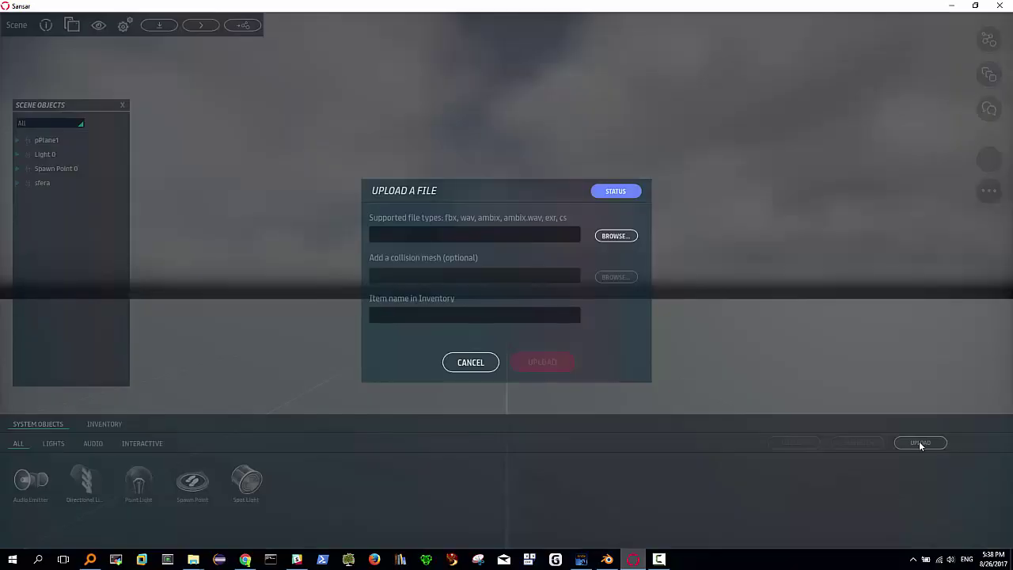
{"action": "left_click", "coordinate": [608, 235]}
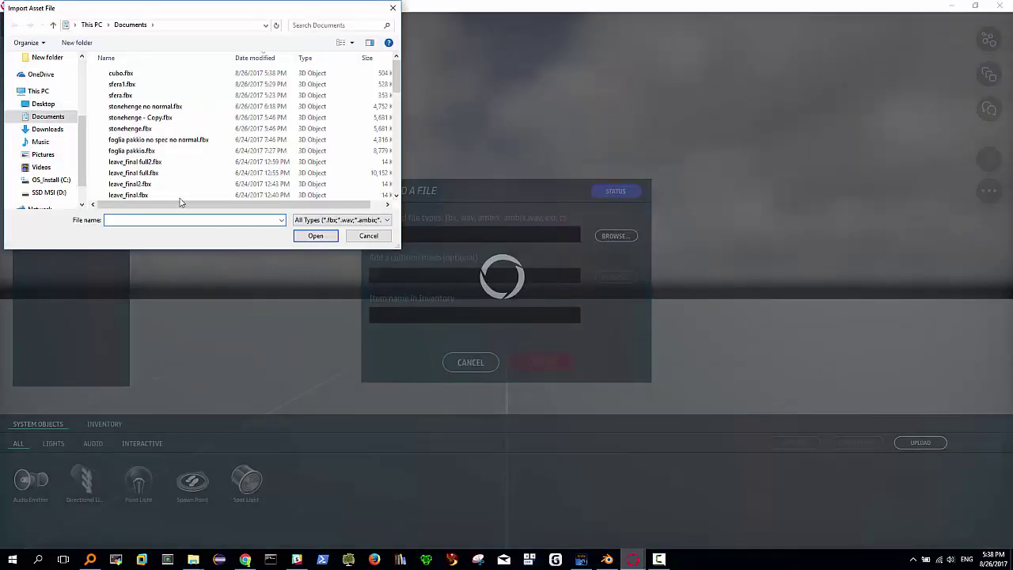
{"action": "left_click", "coordinate": [122, 74]}
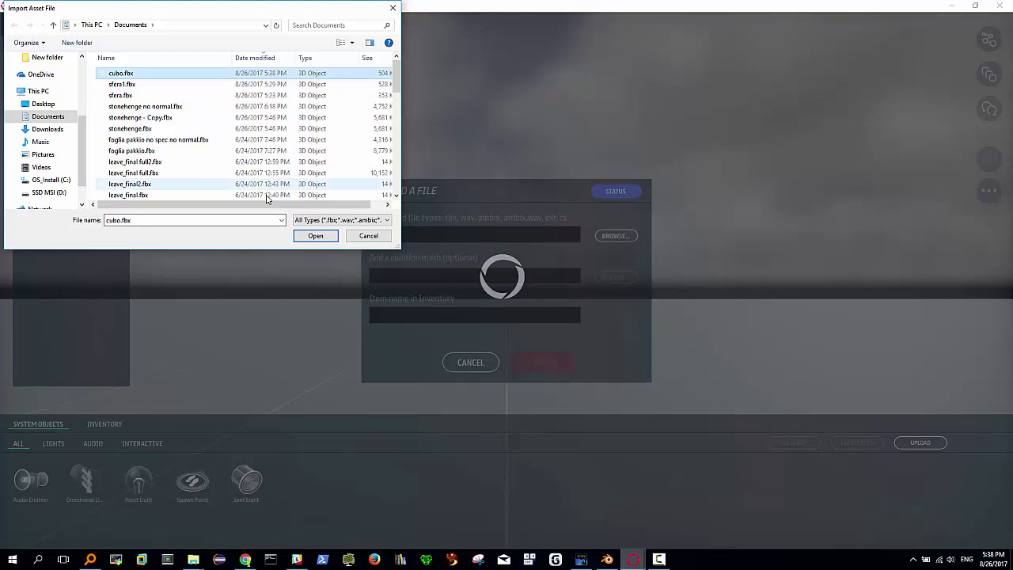
{"action": "left_click", "coordinate": [315, 235]}
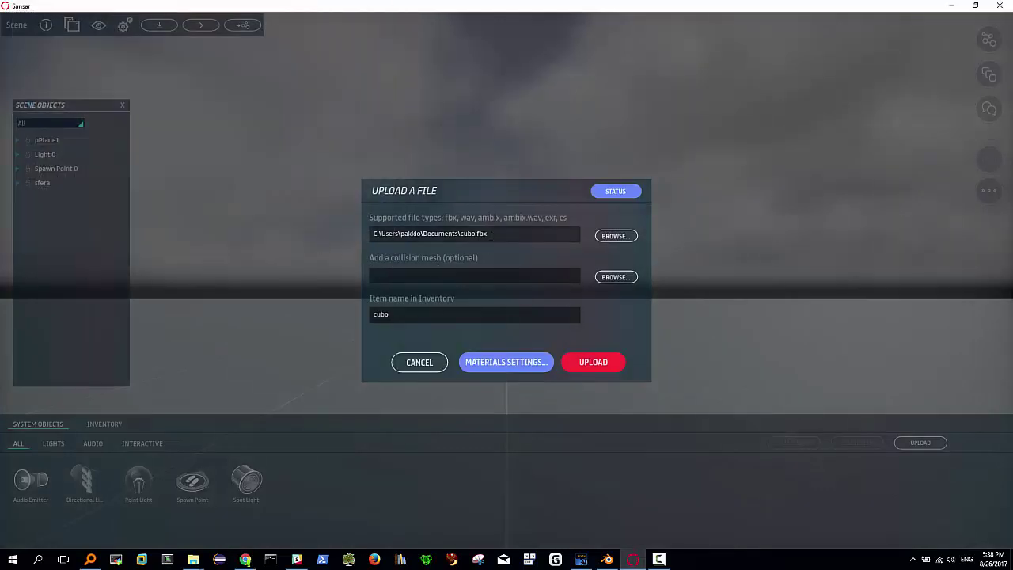
Copy the cubo.fbx path into the collision mesh field.
{"action": "left_click_drag", "start_coordinate": [488, 233], "coordinate": [374, 234]}
{"action": "key", "text": "ctrl+c"}
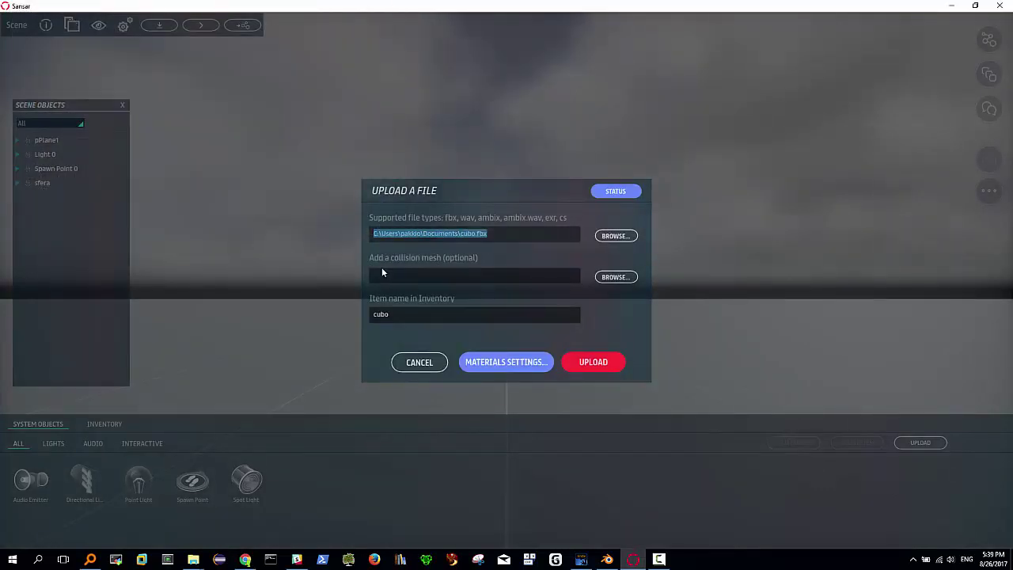
{"action": "left_click", "coordinate": [388, 275]}
{"action": "key", "text": "ctrl+v"}
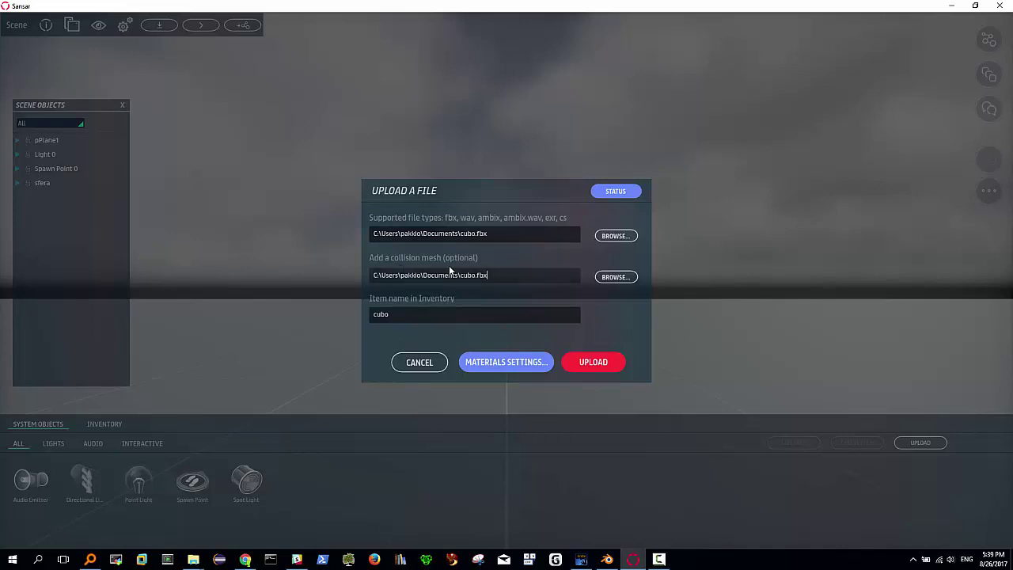
Review the brick albedo, normal and specular maps in Materials Settings and save them.
{"action": "left_click", "coordinate": [505, 365]}
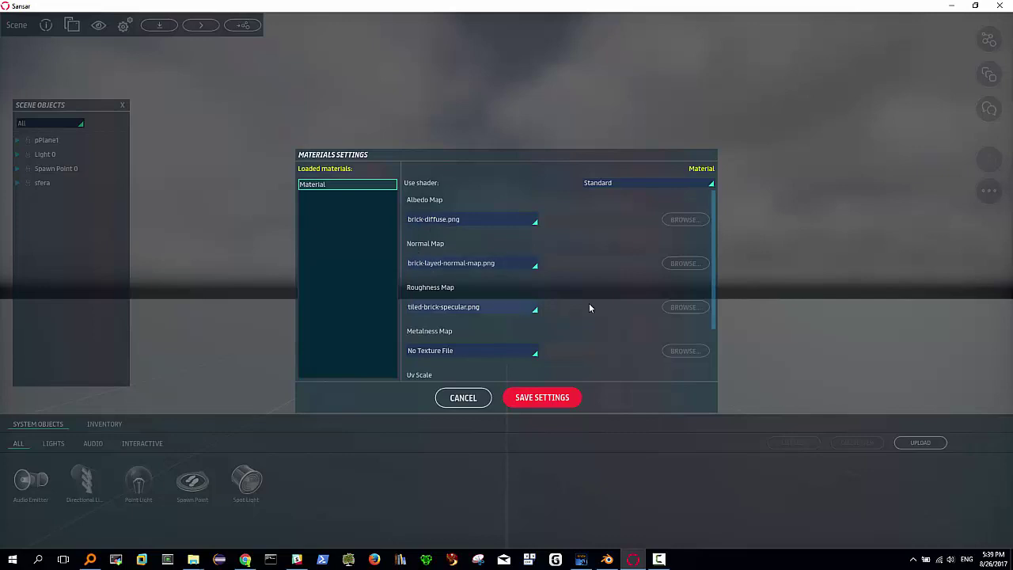
{"action": "scroll", "coordinate": [700, 327], "scroll_direction": "down", "scroll_amount": 1}
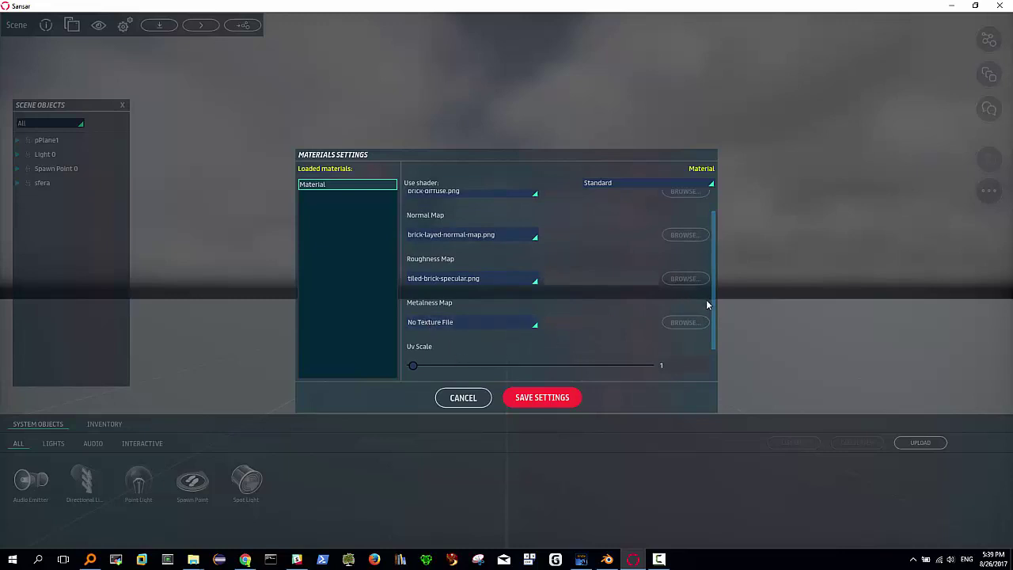
{"action": "left_click_drag", "start_coordinate": [713, 304], "coordinate": [715, 277]}
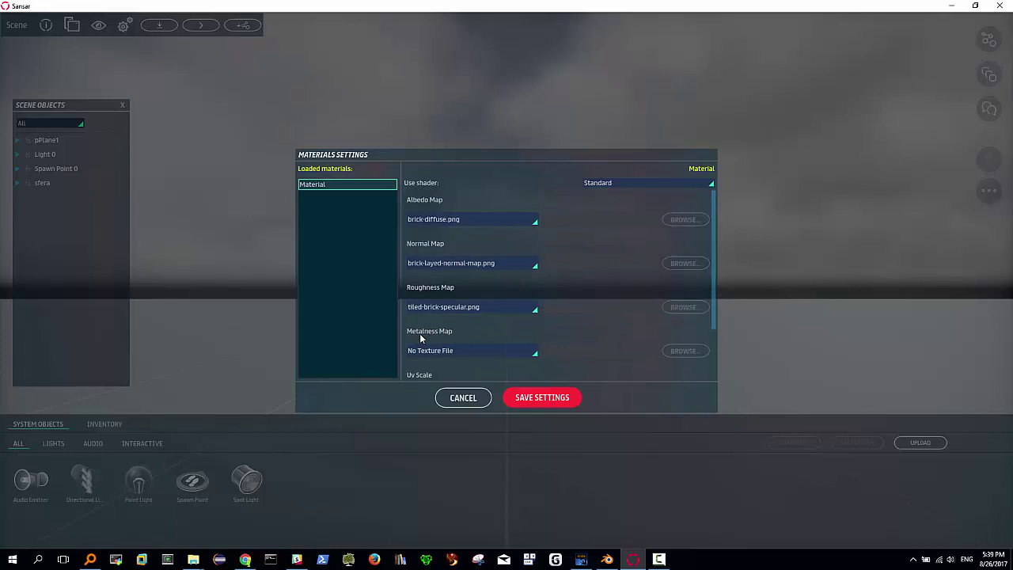
{"action": "left_click", "coordinate": [526, 400]}
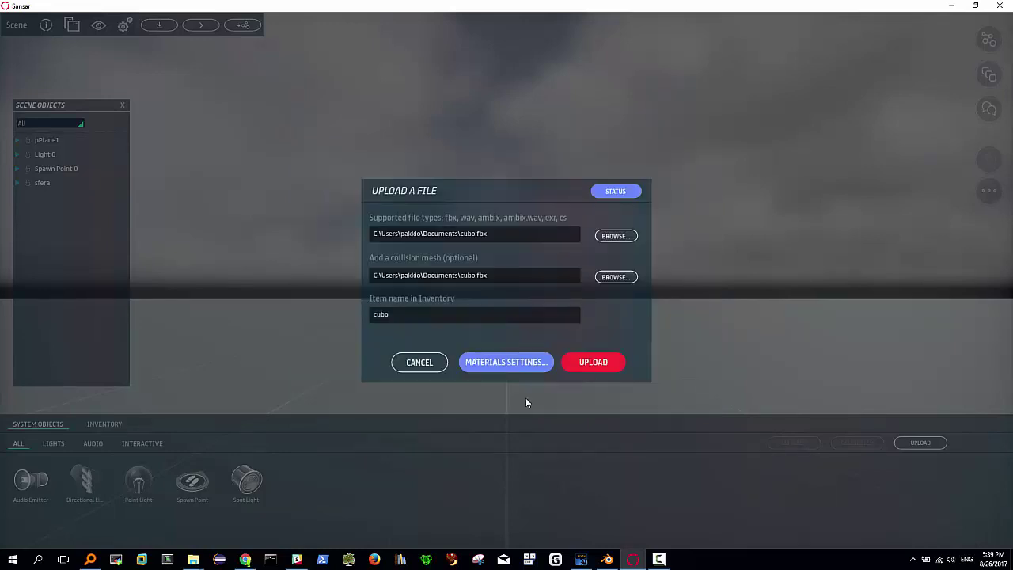
Upload cubo to the inventory, drag it into the scene and lift it slightly above ground.
{"action": "left_click", "coordinate": [594, 362]}
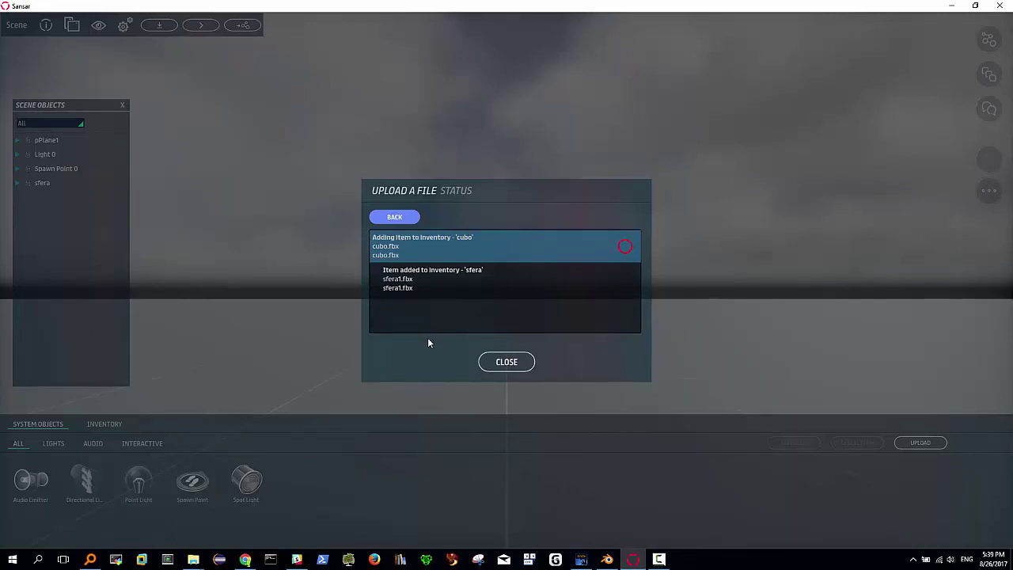
{"action": "left_click", "coordinate": [511, 363]}
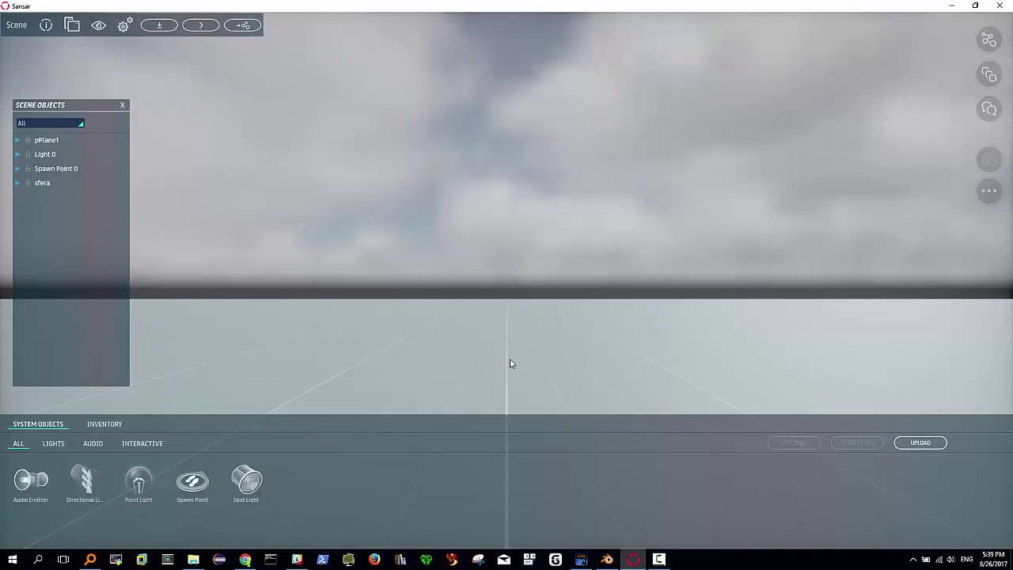
{"action": "left_click", "coordinate": [103, 426]}
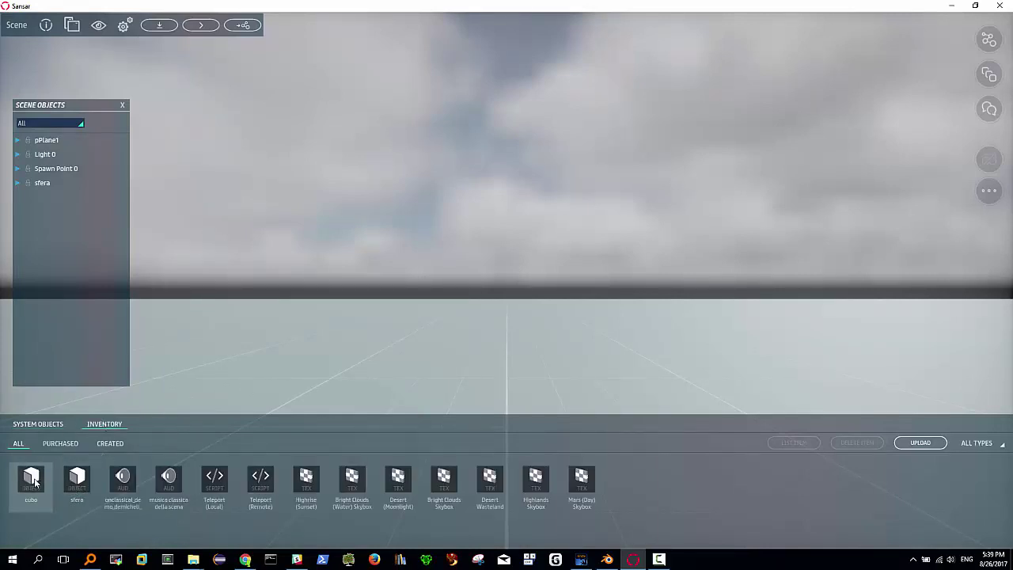
{"action": "left_click_drag", "start_coordinate": [34, 483], "coordinate": [479, 383]}
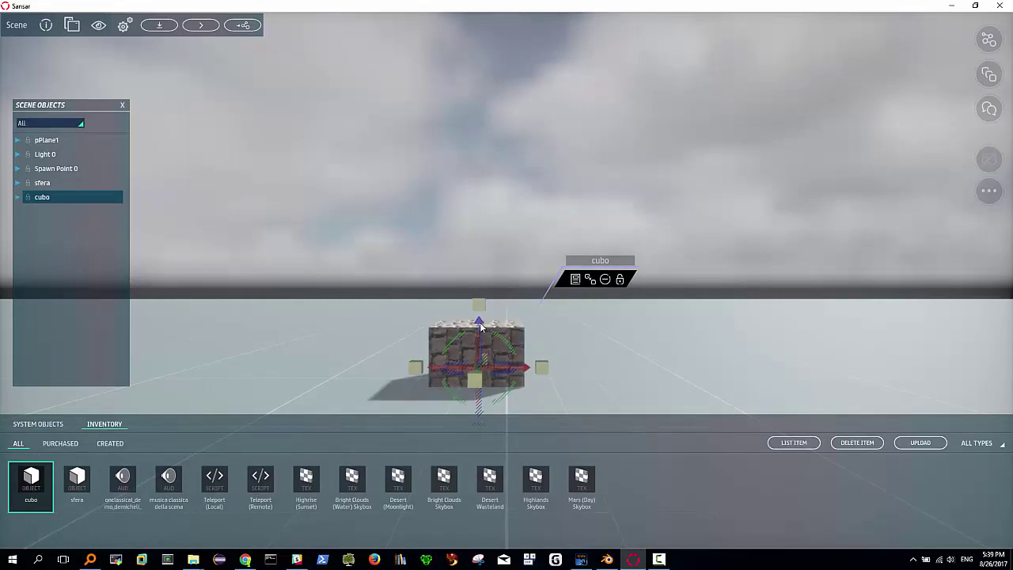
{"action": "left_click_drag", "start_coordinate": [480, 318], "coordinate": [485, 283]}
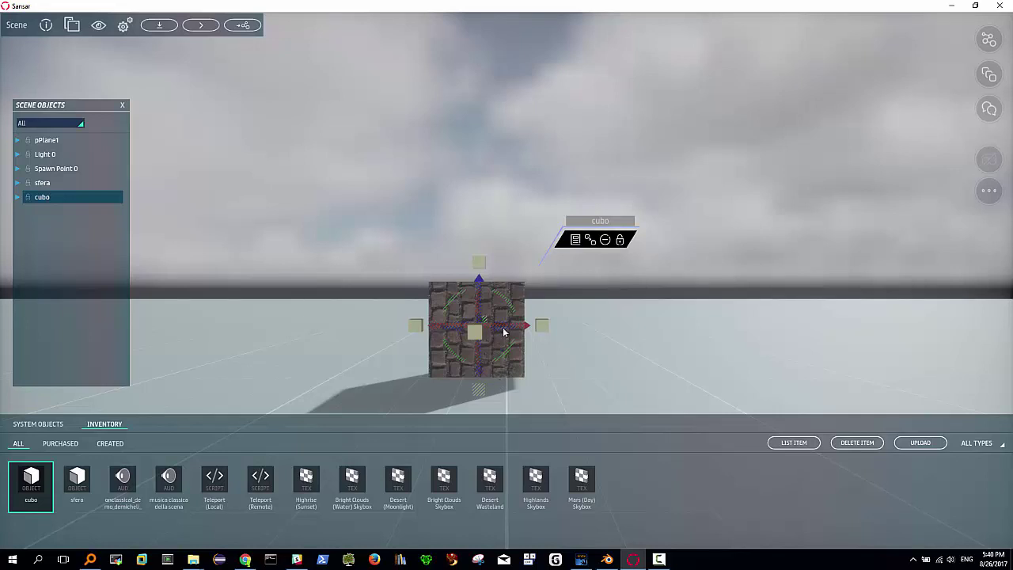
{"action": "right_click_drag", "start_coordinate": [504, 333], "coordinate": [533, 335]}
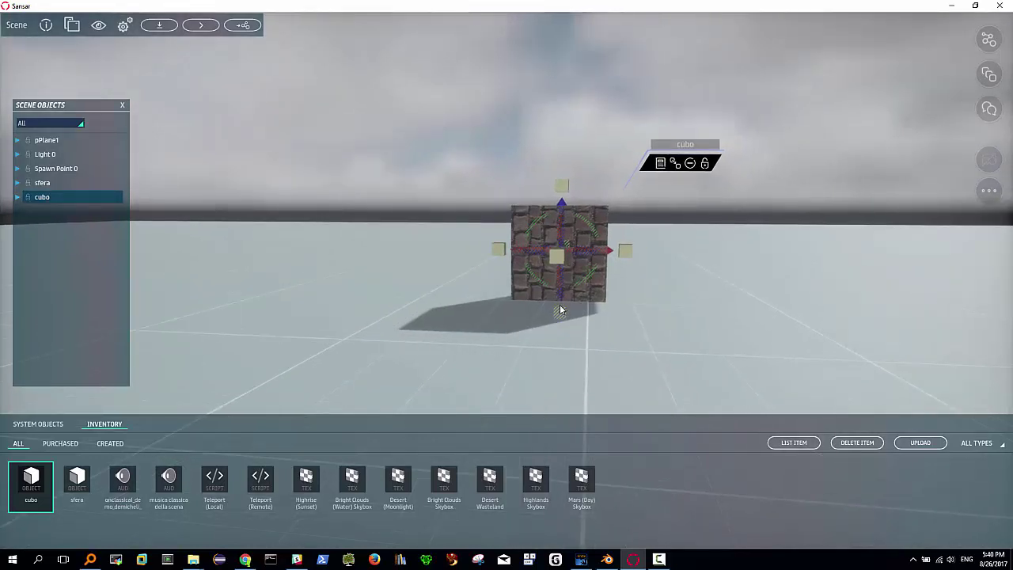
Rotate the brick cube about 45° onto an edge and move it higher and leftward.
{"action": "key", "text": "e"}
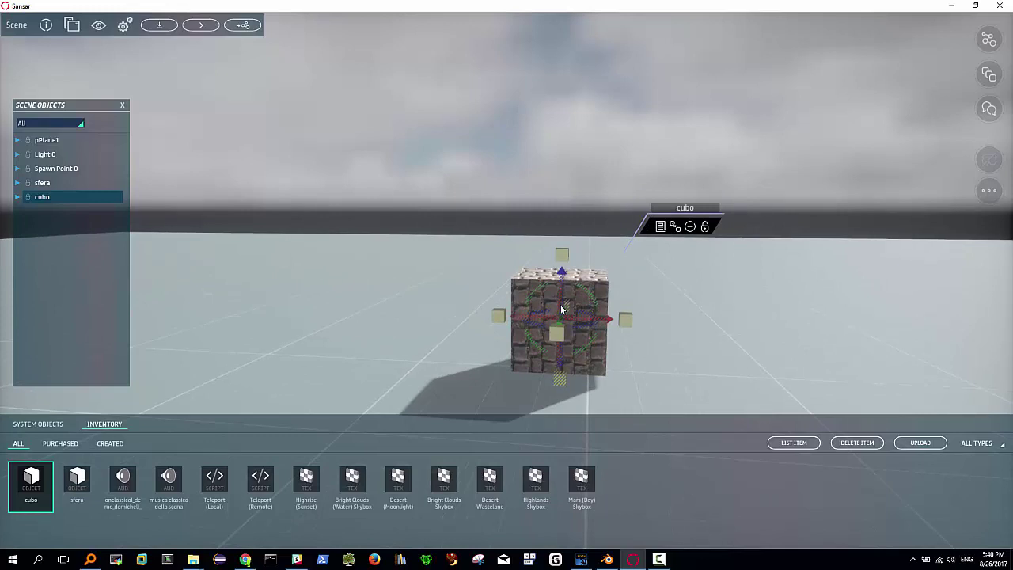
{"action": "scroll", "coordinate": [562, 309], "scroll_direction": "up", "scroll_amount": 5}
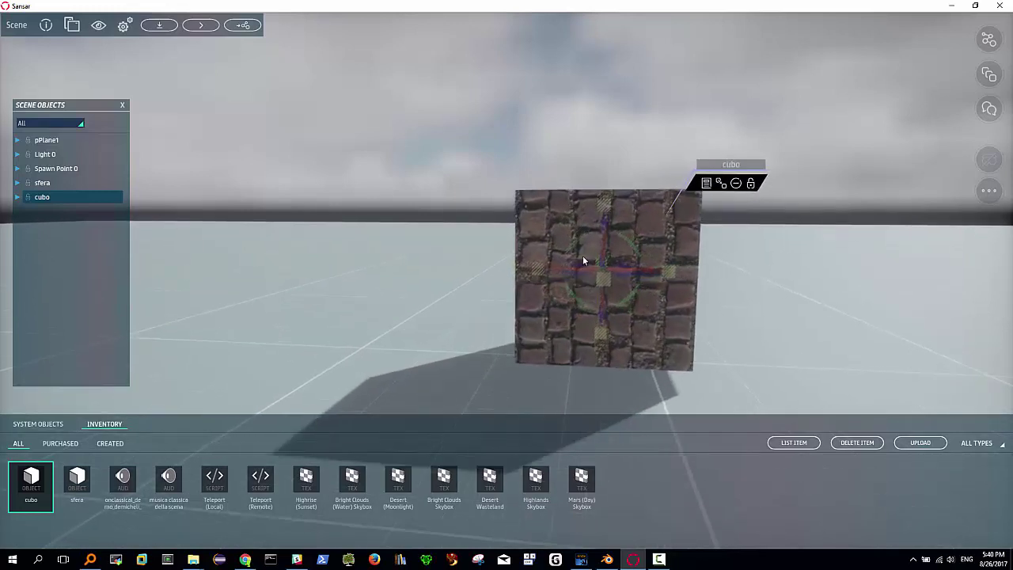
{"action": "mouse_move", "coordinate": [652, 283]}
{"action": "right_mouse_down"}
{"action": "mouse_move", "coordinate": [642, 298]}
{"action": "mouse_move", "coordinate": [644, 278]}
{"action": "right_mouse_up"}
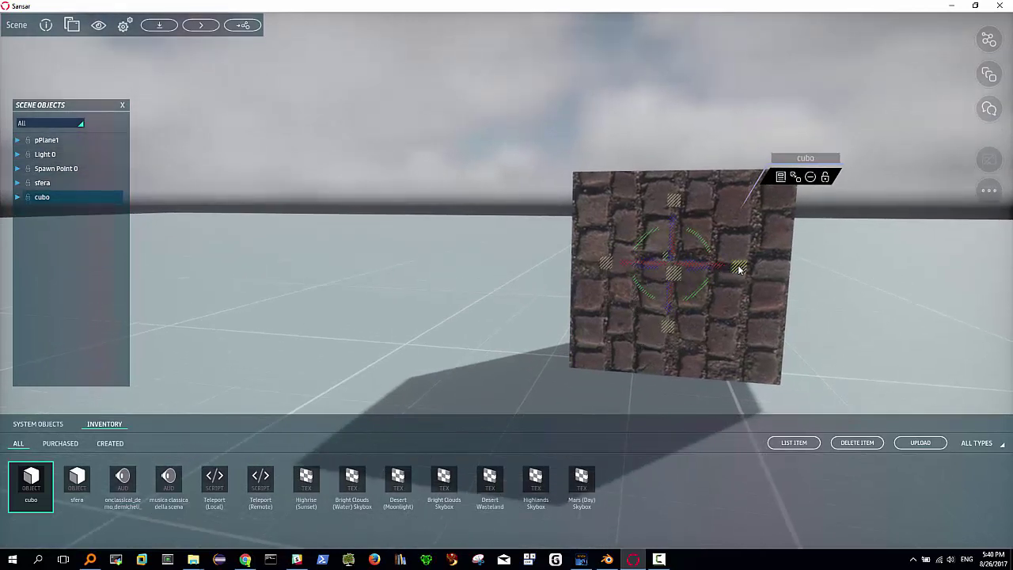
{"action": "scroll", "coordinate": [740, 270], "scroll_direction": "up", "scroll_amount": 2}
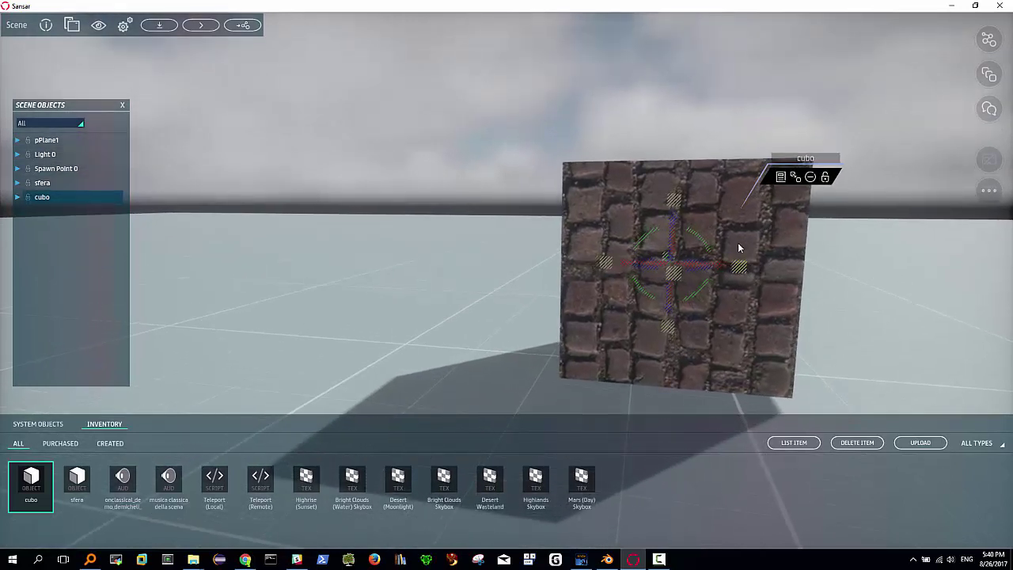
{"action": "scroll", "coordinate": [740, 271], "scroll_direction": "down", "scroll_amount": 2}
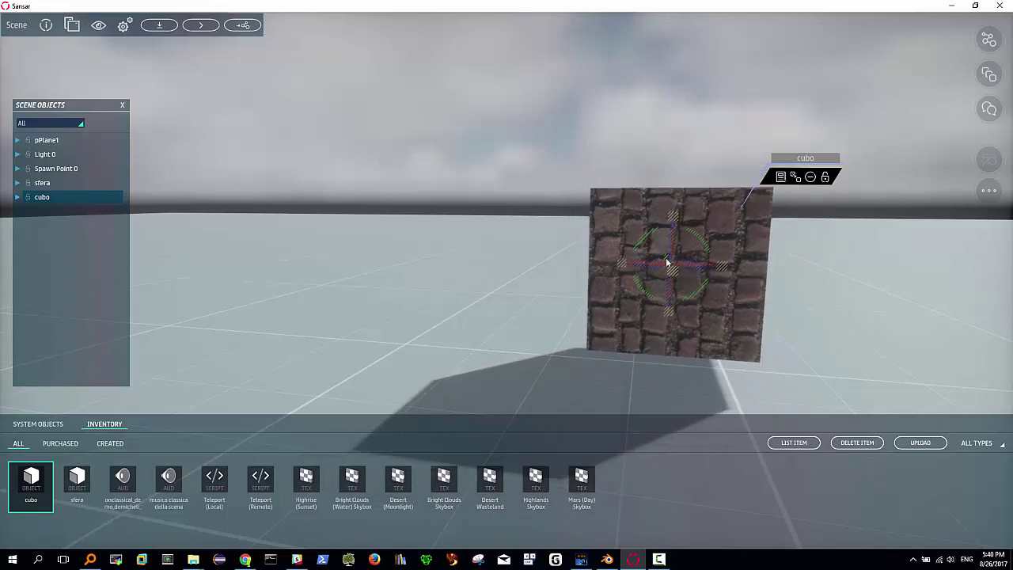
{"action": "scroll", "coordinate": [692, 253], "scroll_direction": "down", "scroll_amount": 2}
{"action": "scroll", "coordinate": [697, 264], "scroll_direction": "up", "scroll_amount": 3}
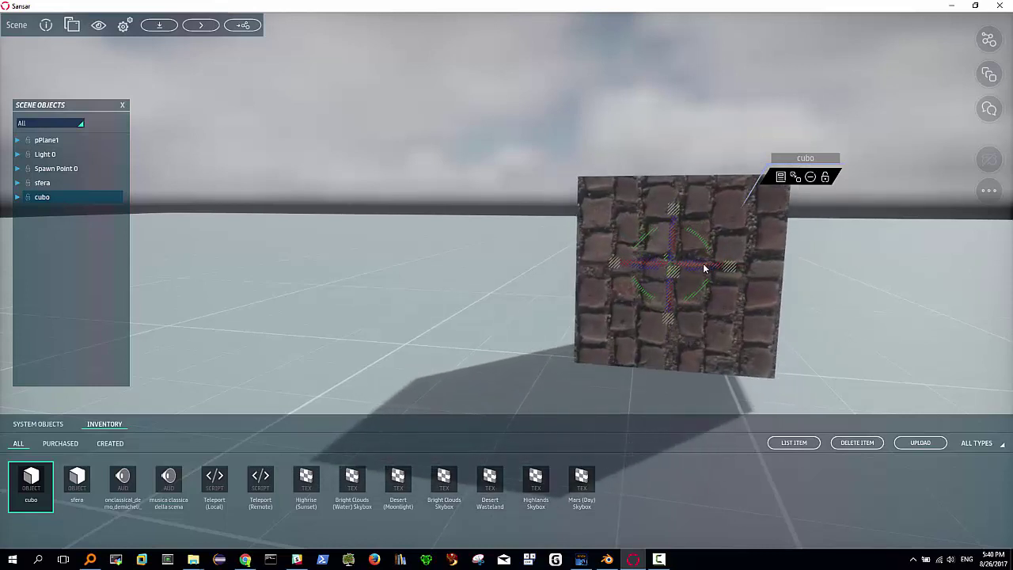
{"action": "scroll", "coordinate": [699, 238], "scroll_direction": "up", "scroll_amount": 1}
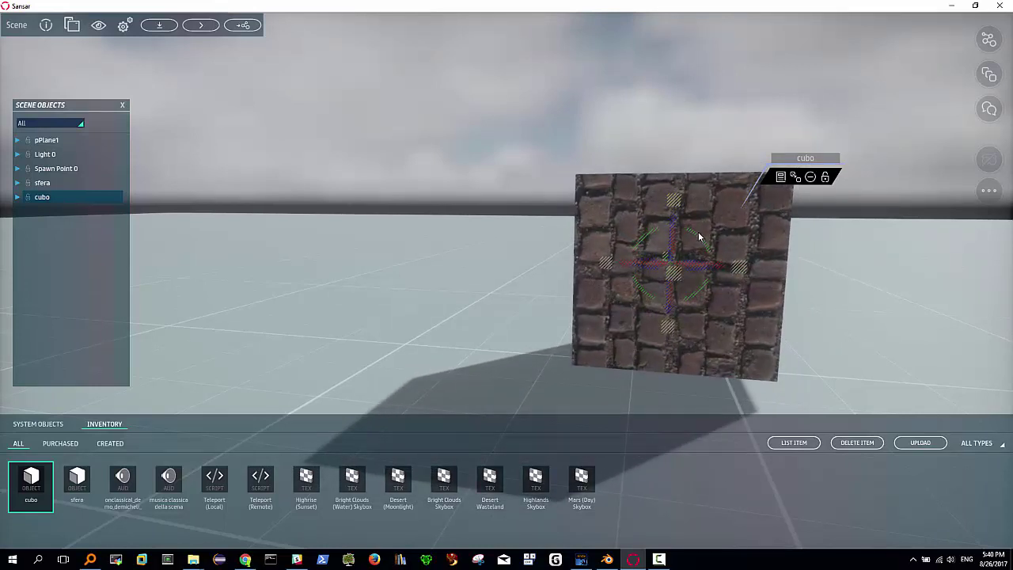
{"action": "left_click_drag", "start_coordinate": [699, 236], "coordinate": [675, 226]}
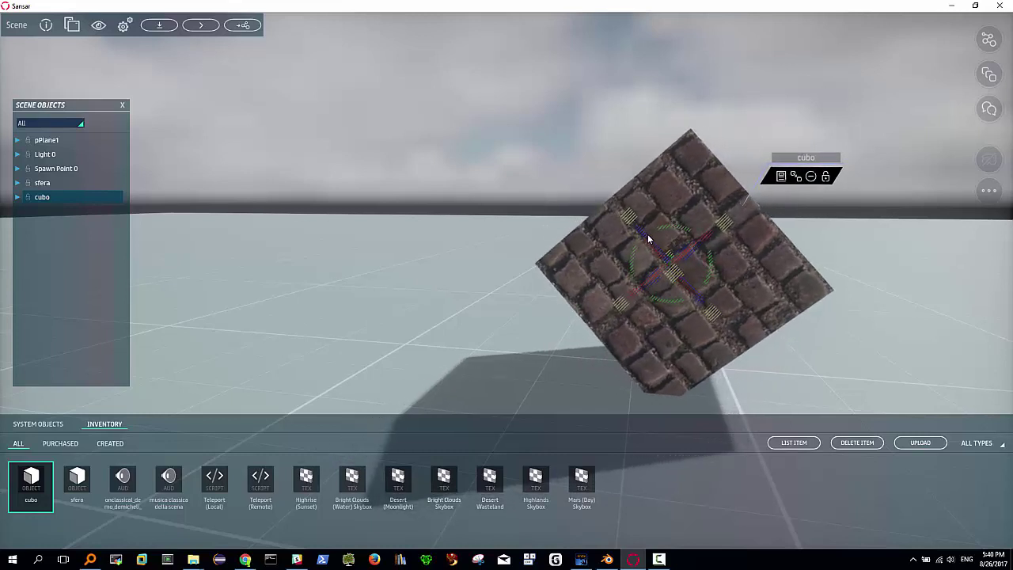
{"action": "left_click_drag", "start_coordinate": [648, 237], "coordinate": [615, 190]}
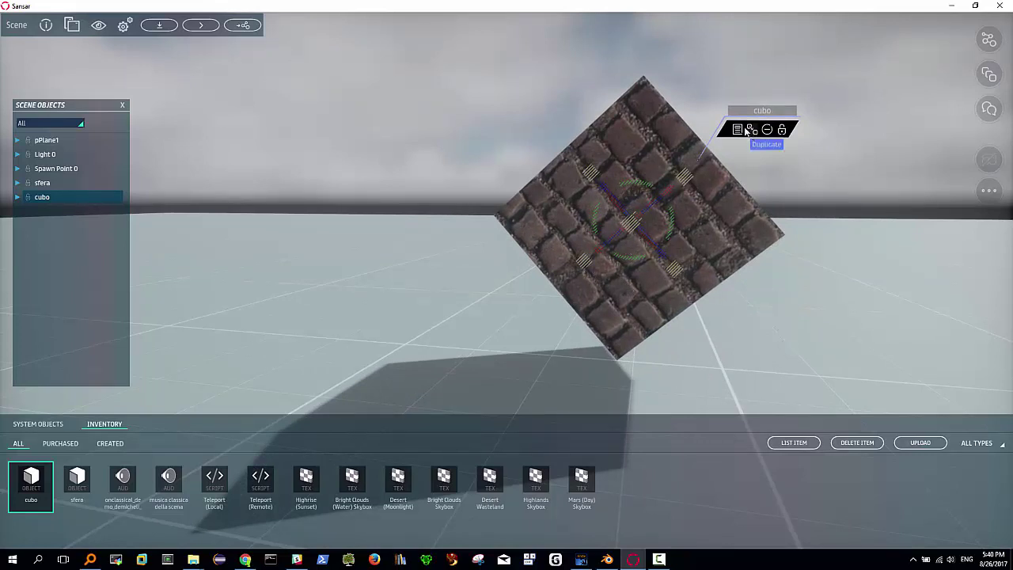
Switch IsDynamic to On in cubo's properties, then select pPlane1 in Scene Objects.
{"action": "left_click", "coordinate": [737, 131]}
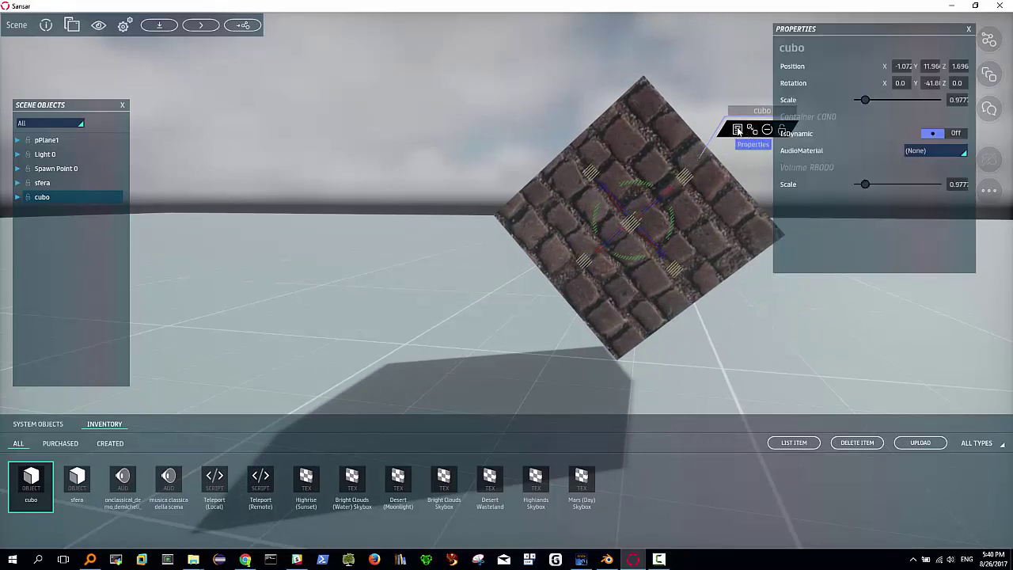
{"action": "left_click", "coordinate": [950, 135]}
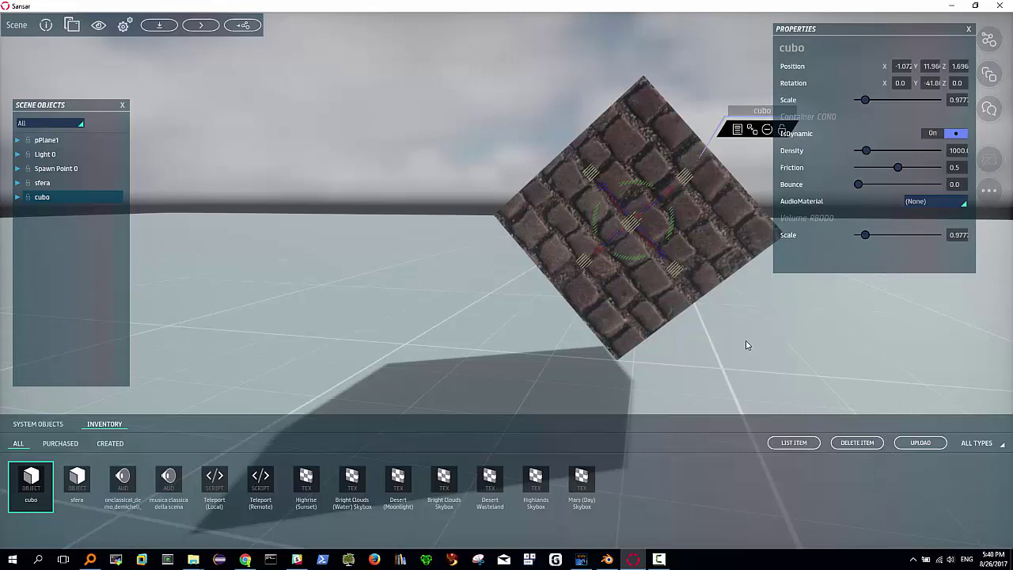
{"action": "left_click", "coordinate": [872, 310]}
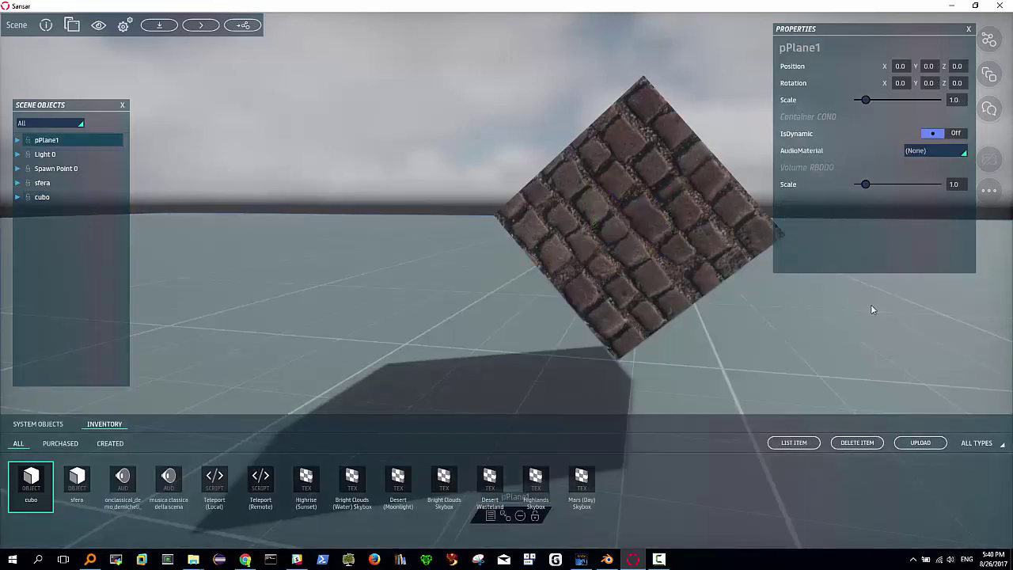
Save and build the scene, then visit it once the build succeeds.
{"action": "left_click", "coordinate": [201, 24]}
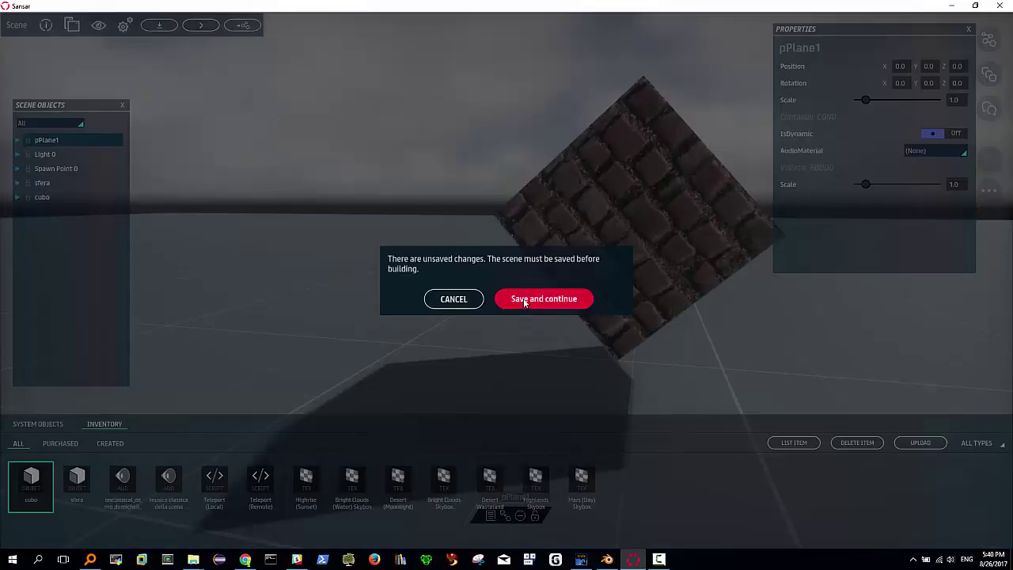
{"action": "left_click", "coordinate": [523, 300]}
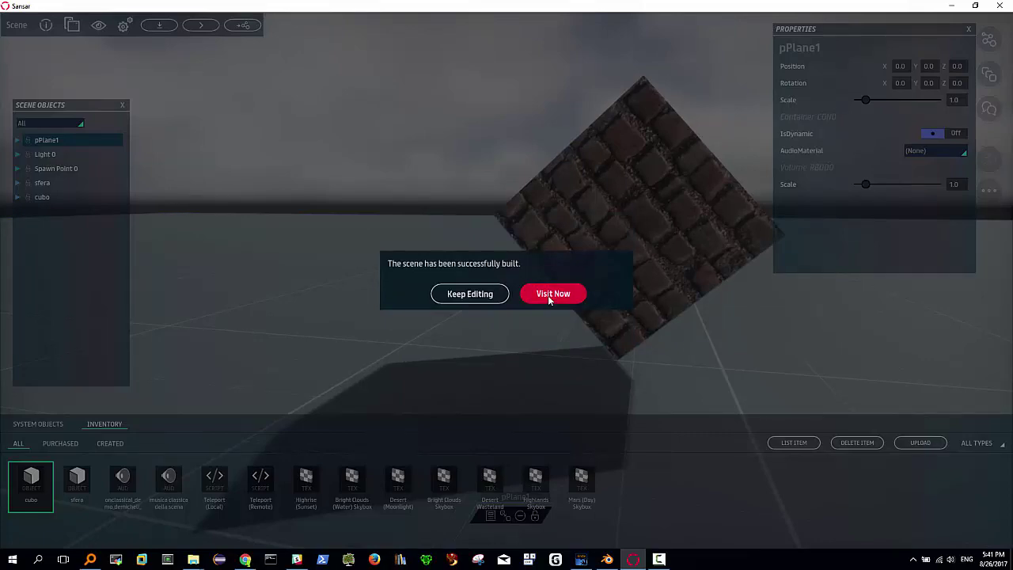
{"action": "left_click", "coordinate": [549, 298]}
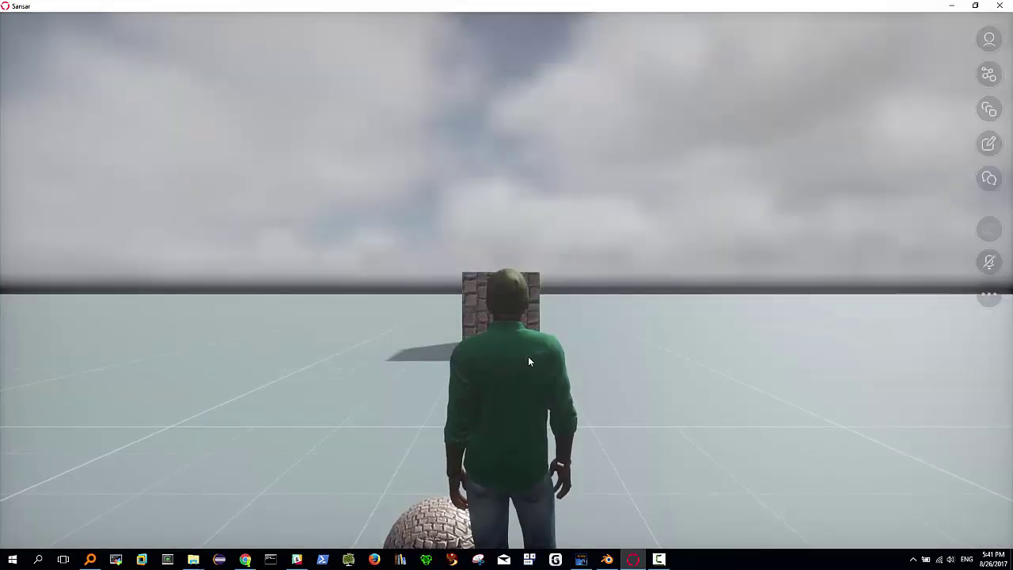
Walk the avatar forward until it stands against the brick cube.
{"action": "key", "text": "w"}
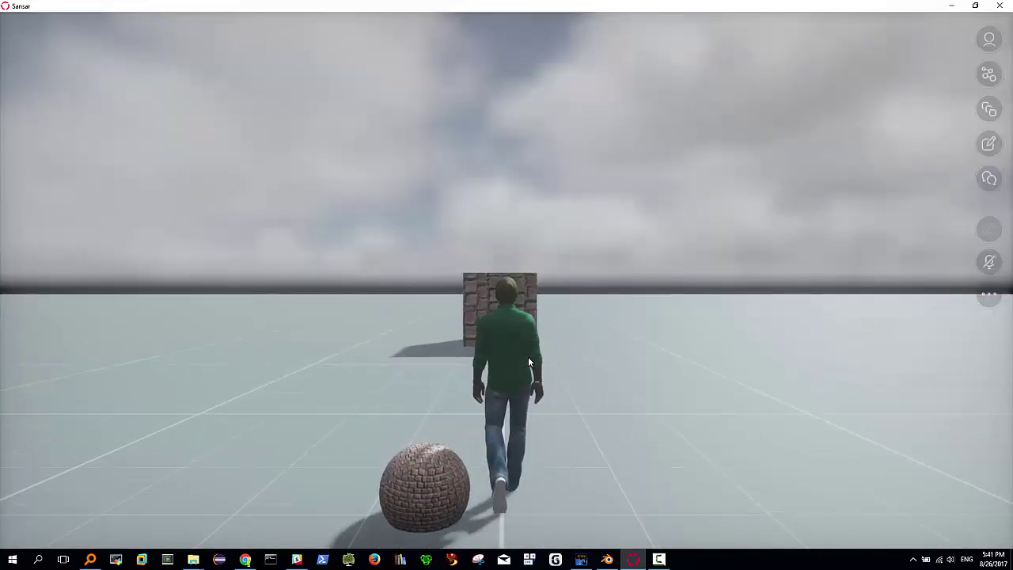
{"action": "key", "text": "w"}
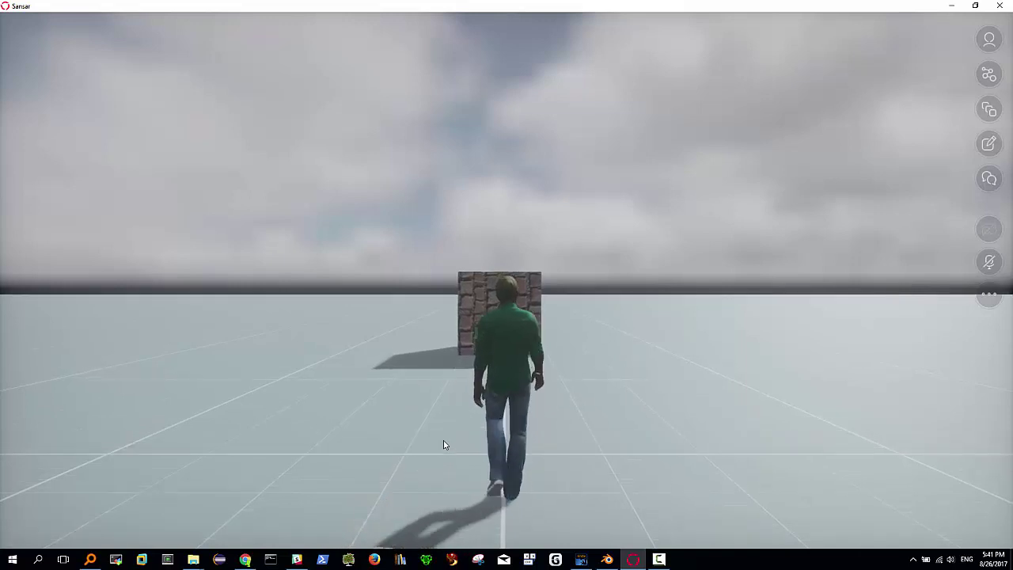
{"action": "key", "text": "w"}
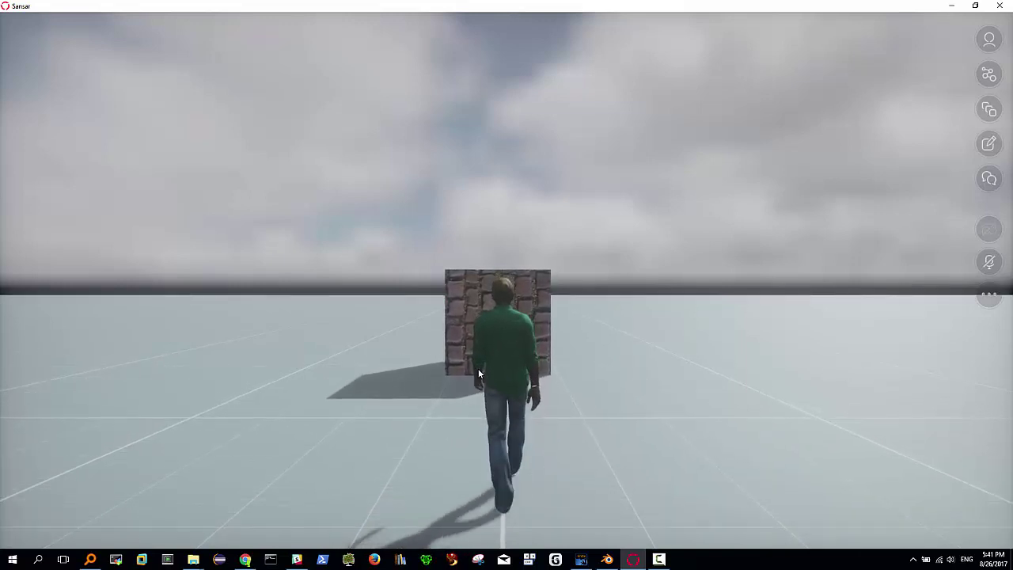
{"action": "key", "text": "w"}
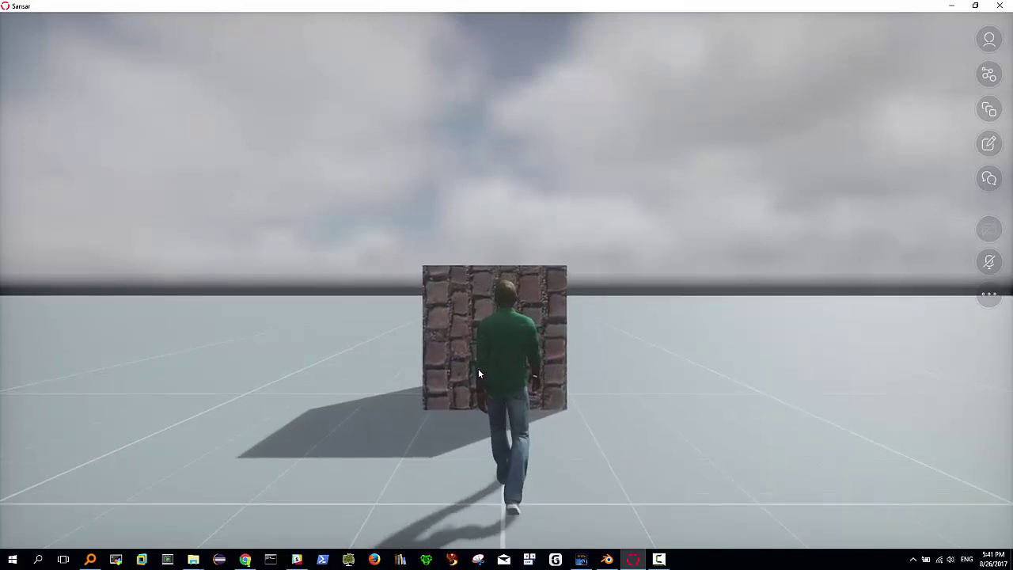
{"action": "key", "text": "w"}
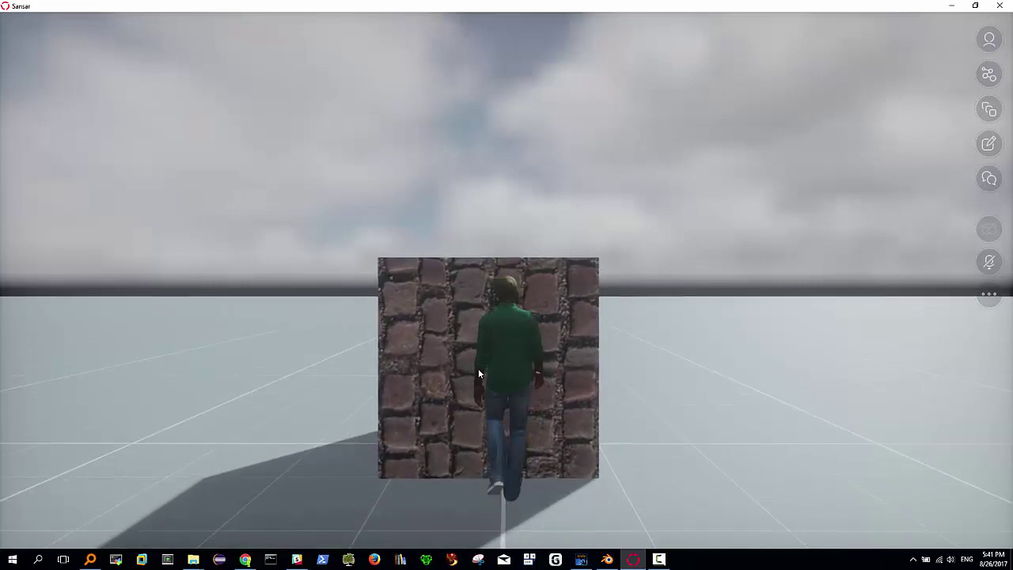
{"action": "key", "text": "w"}
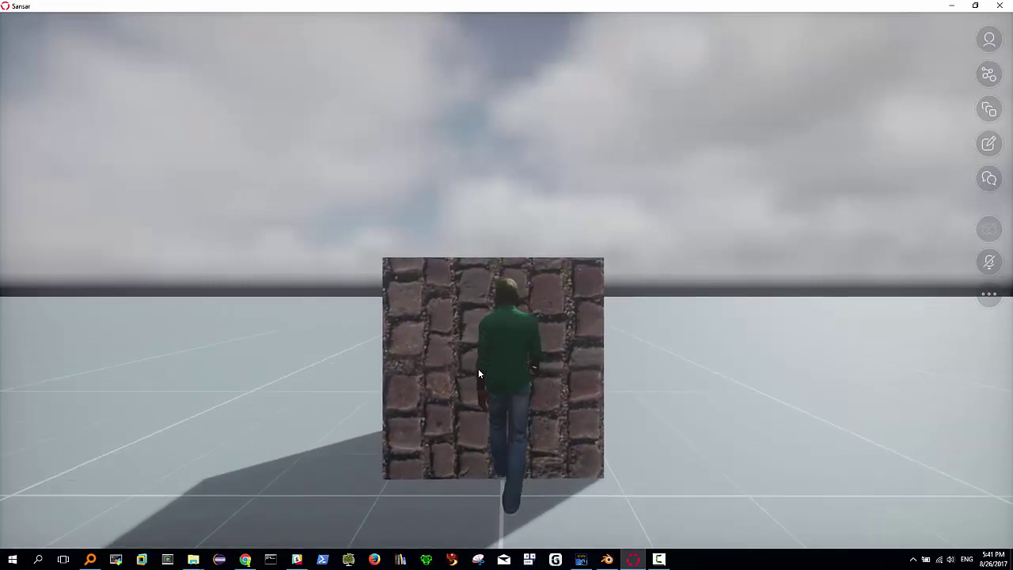
{"action": "key", "text": "a"}
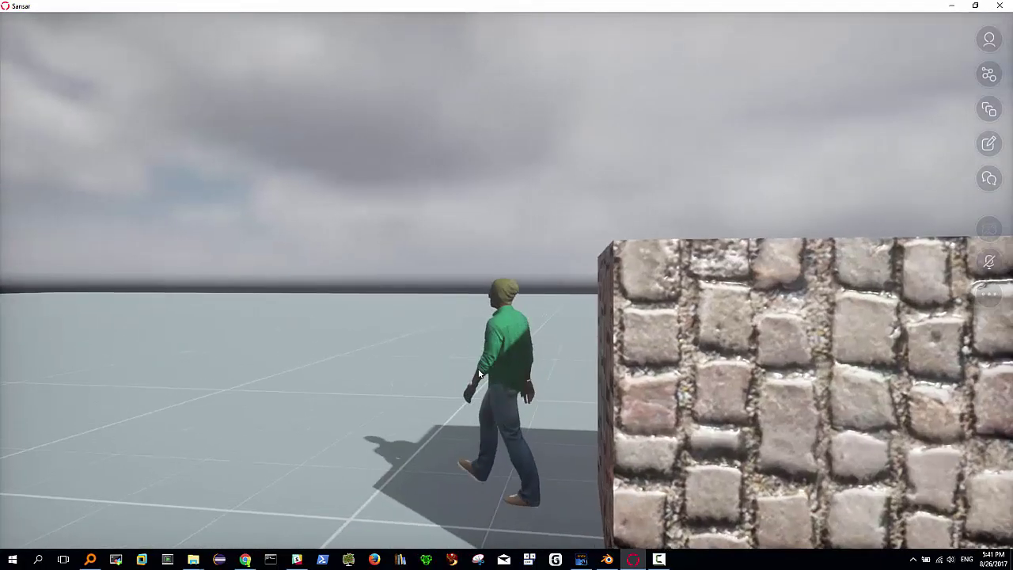
{"action": "key", "text": "d"}
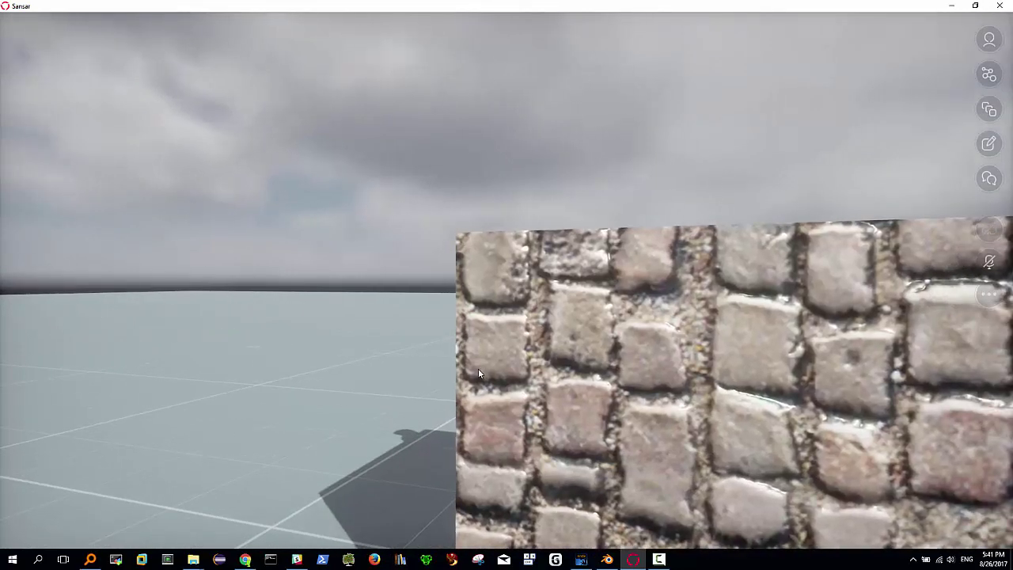
Orbit the camera around the cube to view it from several angles.
{"action": "mouse_move", "coordinate": [498, 405]}
{"action": "right_mouse_down"}
{"action": "mouse_move", "coordinate": [620, 401]}
{"action": "mouse_move", "coordinate": [635, 420]}
{"action": "mouse_move", "coordinate": [625, 408]}
{"action": "mouse_move", "coordinate": [744, 413]}
{"action": "right_mouse_up"}
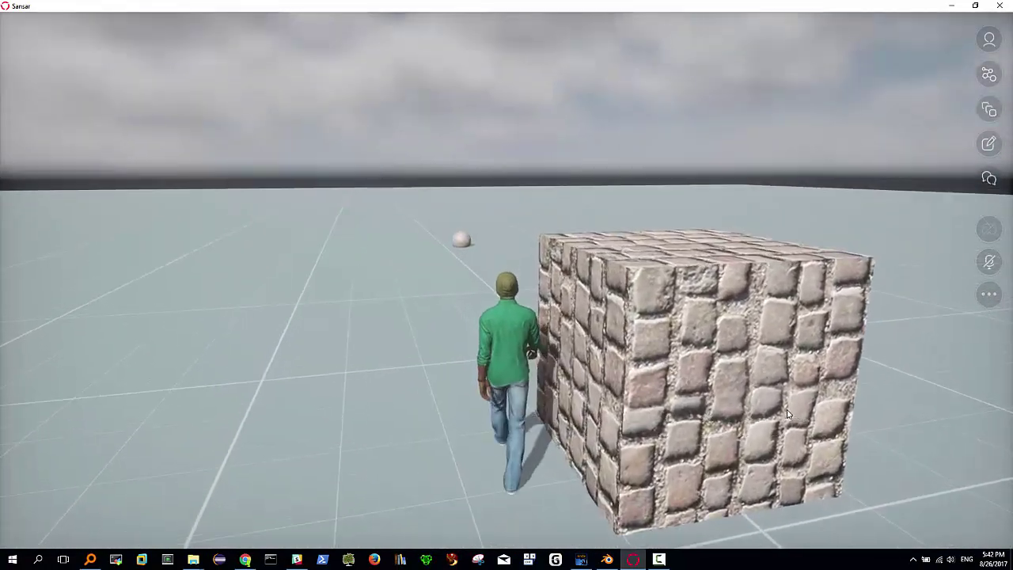
{"action": "mouse_move", "coordinate": [744, 413]}
{"action": "right_mouse_down"}
{"action": "mouse_move", "coordinate": [784, 419]}
{"action": "mouse_move", "coordinate": [646, 375]}
{"action": "right_mouse_up"}
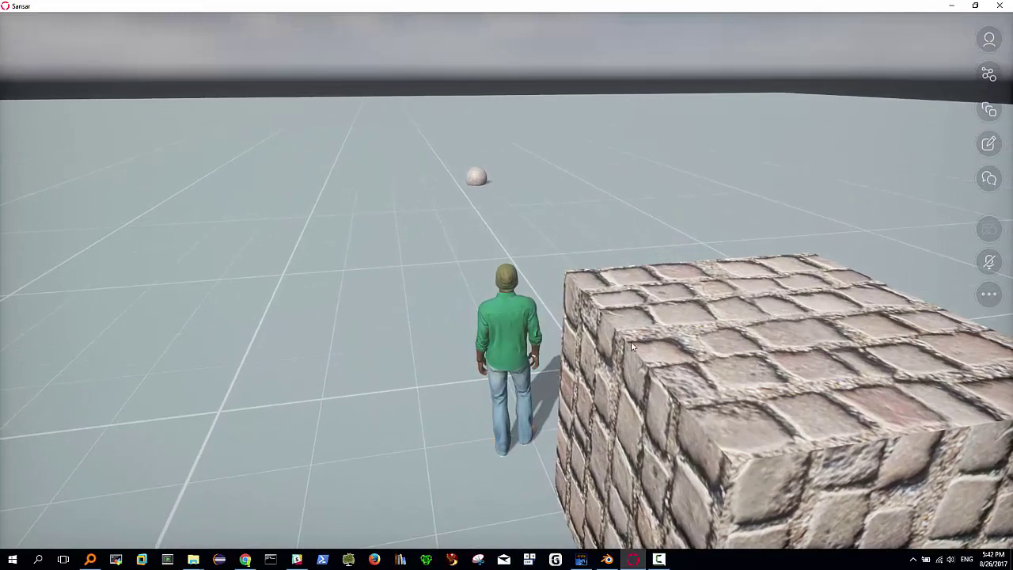
{"action": "mouse_move", "coordinate": [631, 341]}
{"action": "right_mouse_down"}
{"action": "mouse_move", "coordinate": [703, 336]}
{"action": "mouse_move", "coordinate": [423, 314]}
{"action": "mouse_move", "coordinate": [726, 341]}
{"action": "mouse_move", "coordinate": [772, 325]}
{"action": "mouse_move", "coordinate": [761, 315]}
{"action": "mouse_move", "coordinate": [822, 329]}
{"action": "right_mouse_up"}
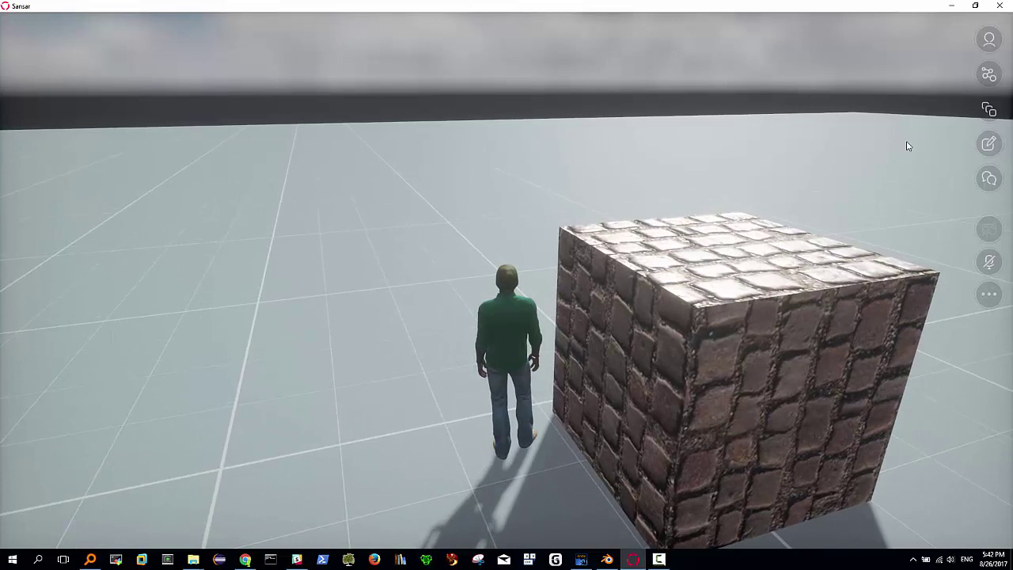
Leave the experience, copy Zero's URL from My Experiences, and switch to Chrome.
{"action": "left_click", "coordinate": [989, 295]}
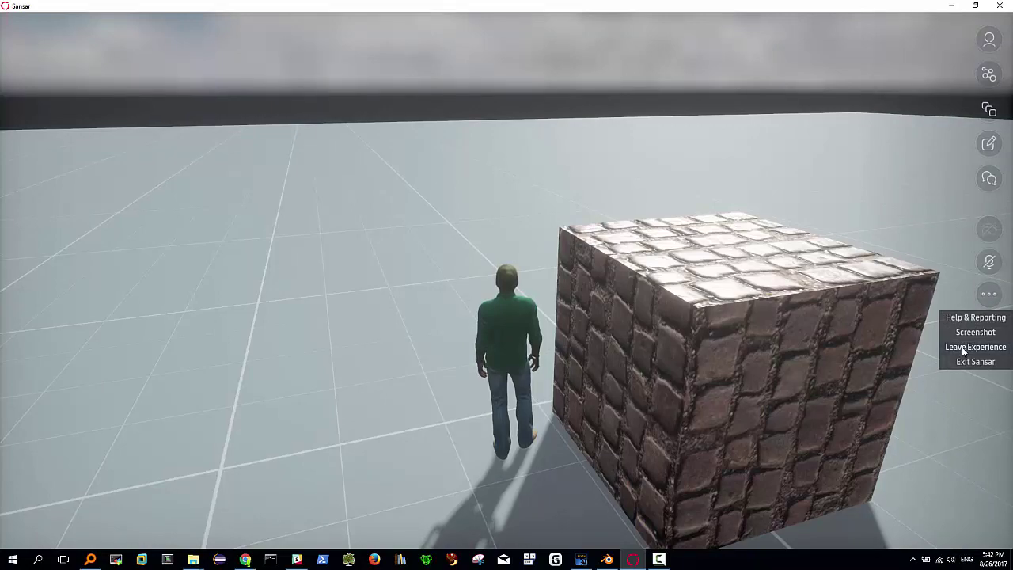
{"action": "left_click", "coordinate": [964, 348]}
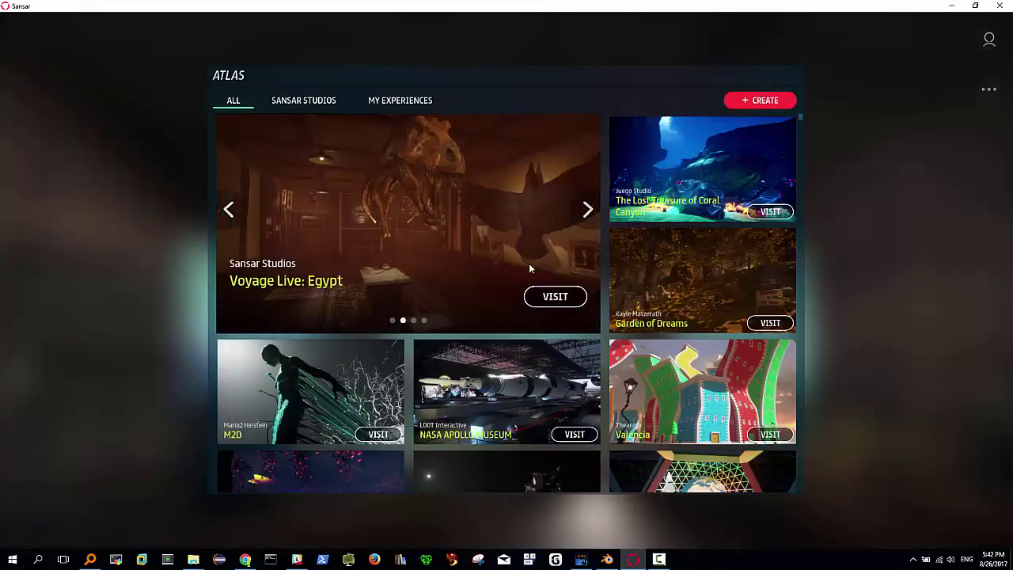
{"action": "left_click", "coordinate": [759, 101]}
{"action": "left_click", "coordinate": [764, 103]}
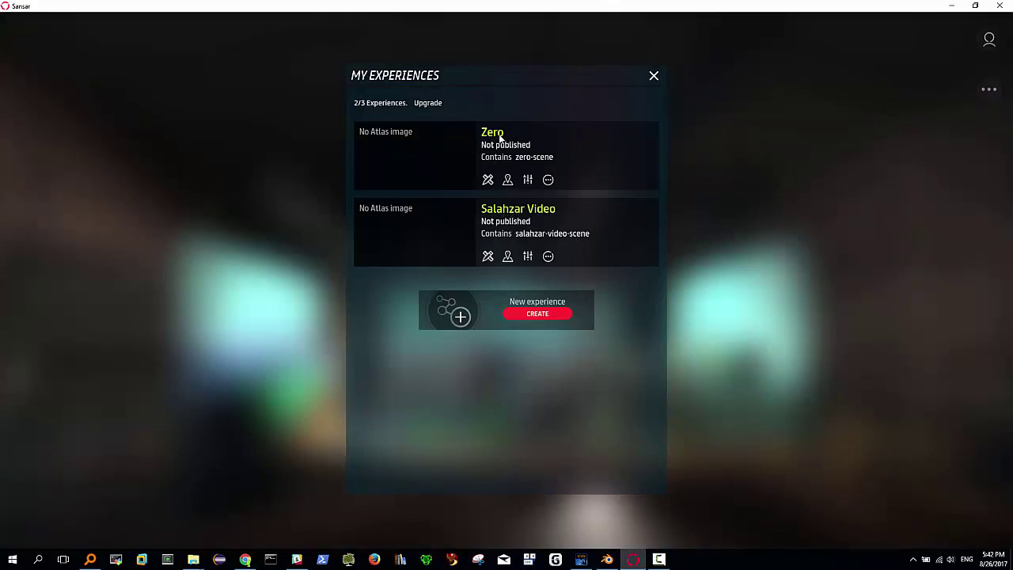
{"action": "left_click", "coordinate": [548, 180]}
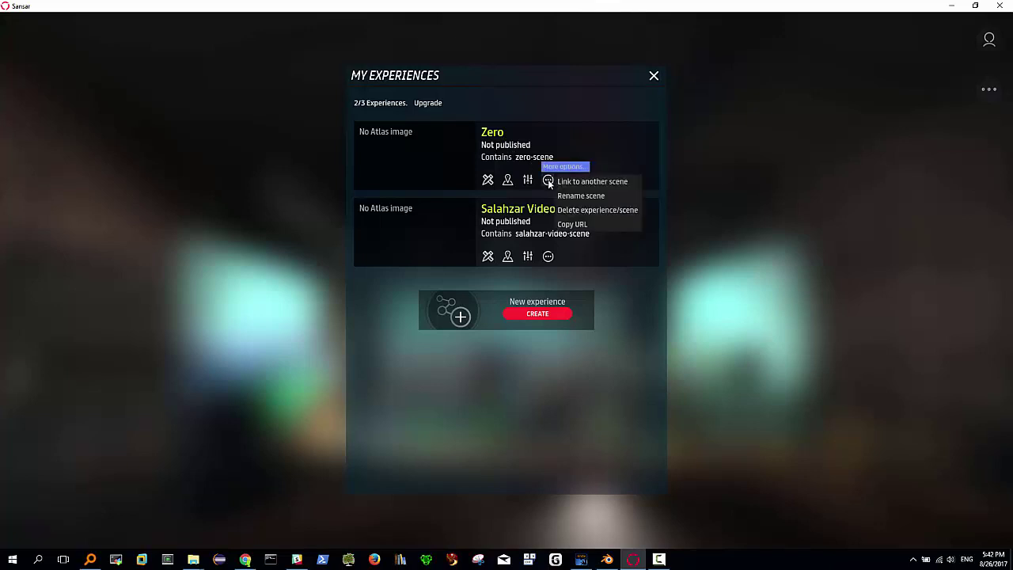
{"action": "left_click", "coordinate": [579, 225]}
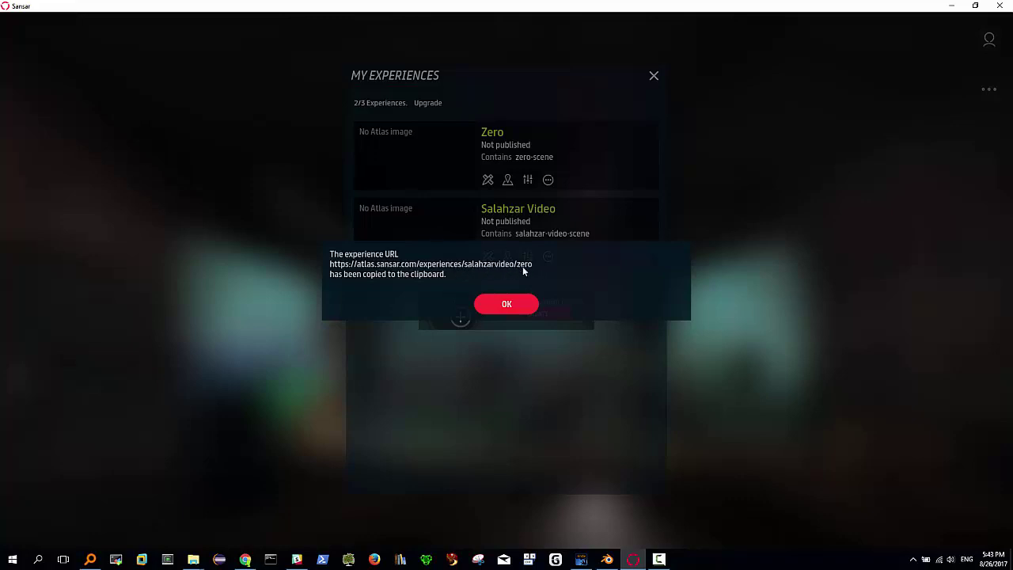
{"action": "left_click", "coordinate": [510, 306]}
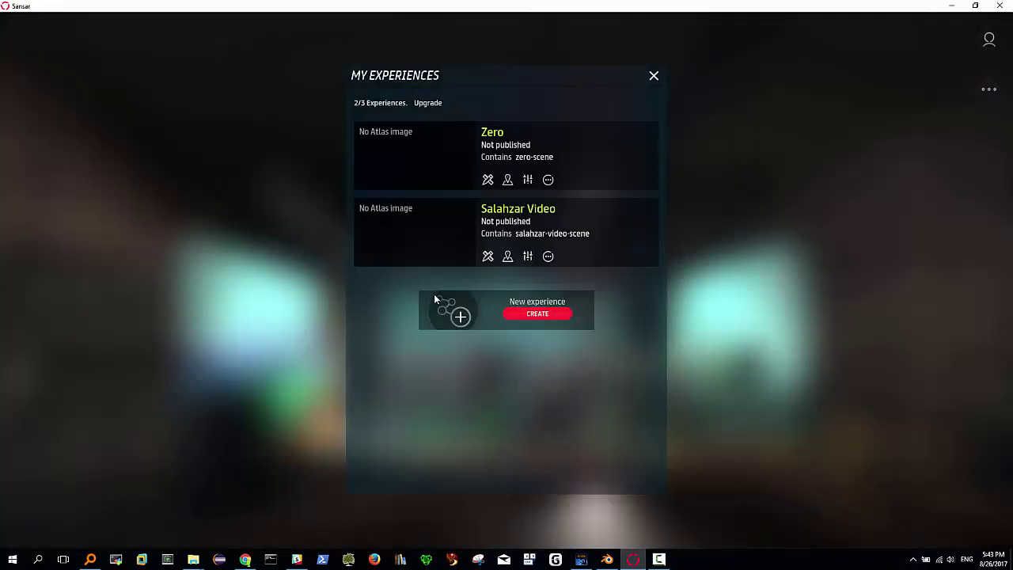
{"action": "left_click", "coordinate": [654, 75]}
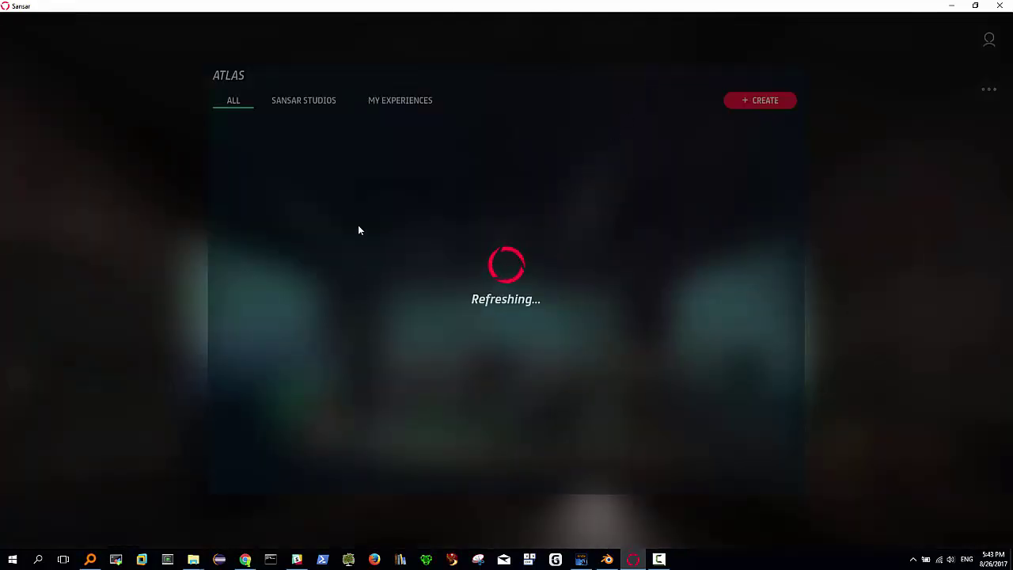
{"action": "left_click", "coordinate": [246, 560]}
Paste the Zero URL into Chrome, open its Atlas page and click VISIT.
{"action": "left_click", "coordinate": [452, 90]}
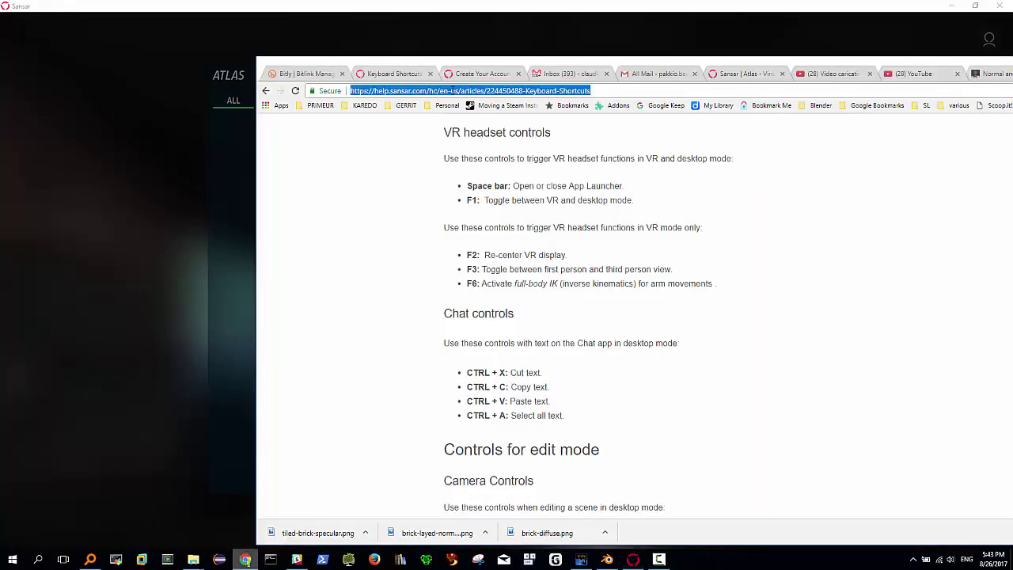
{"action": "key", "text": "ctrl+v"}
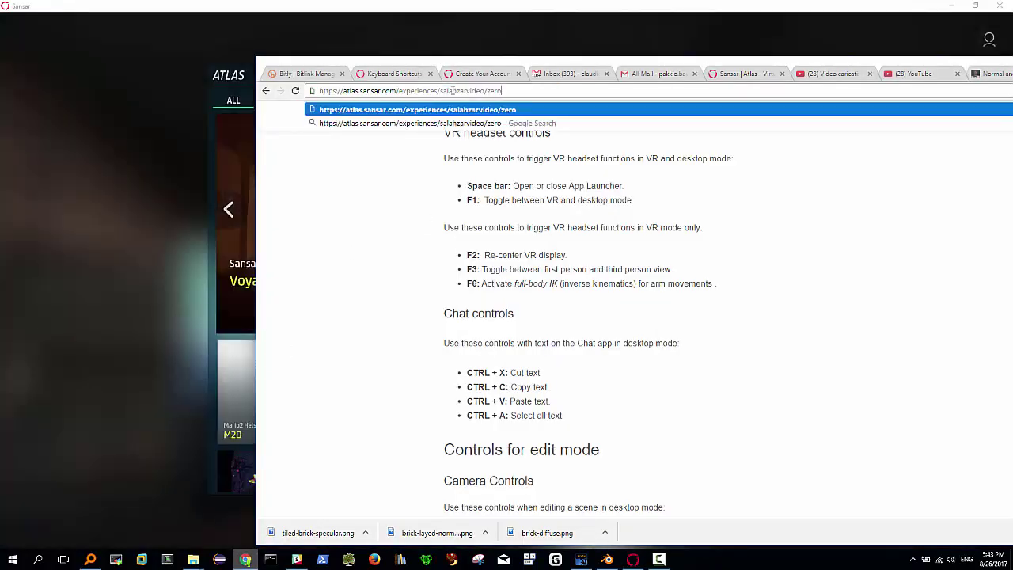
{"action": "key", "text": "Return"}
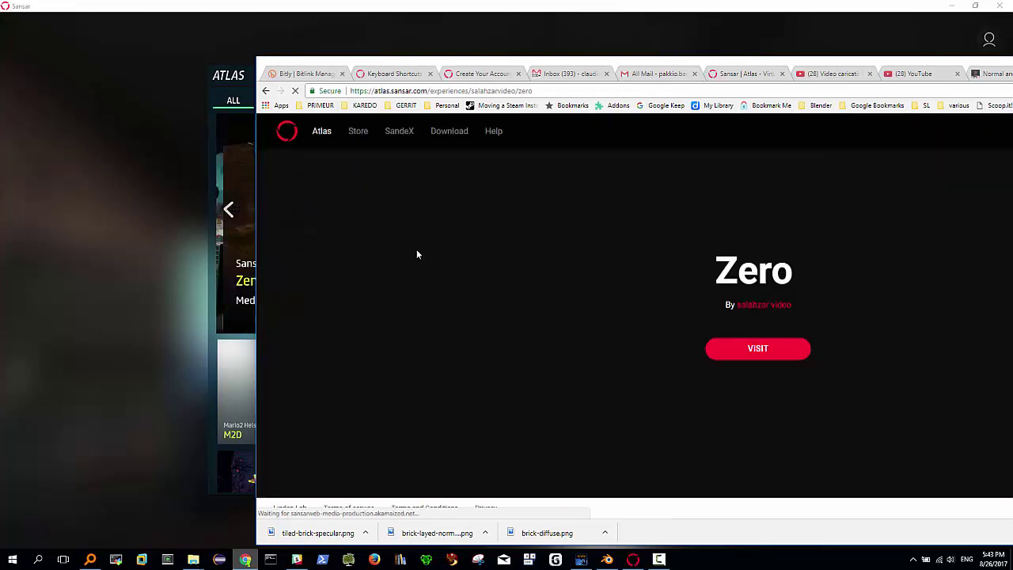
{"action": "left_click", "coordinate": [760, 350]}
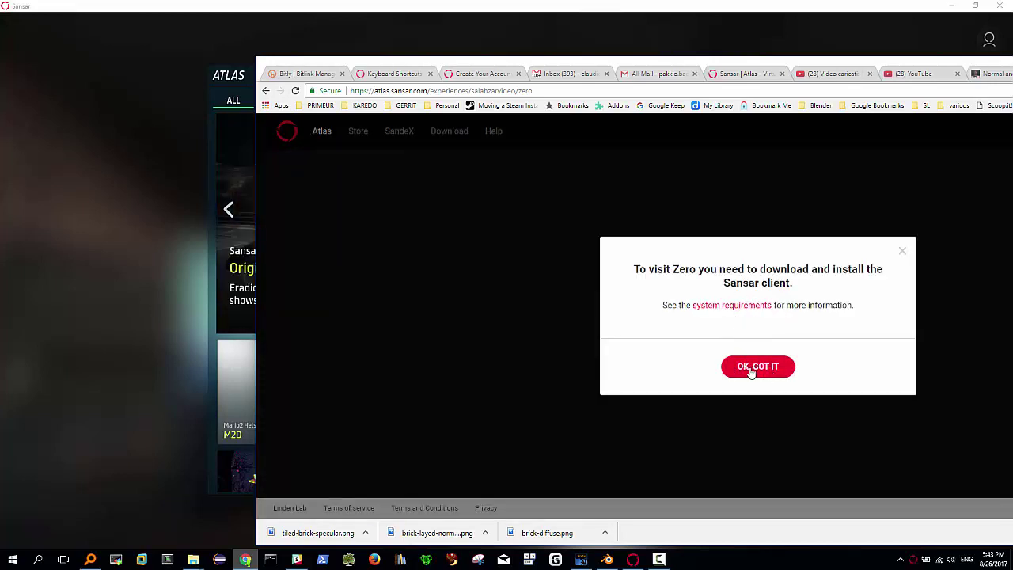
{"action": "left_click", "coordinate": [752, 369]}
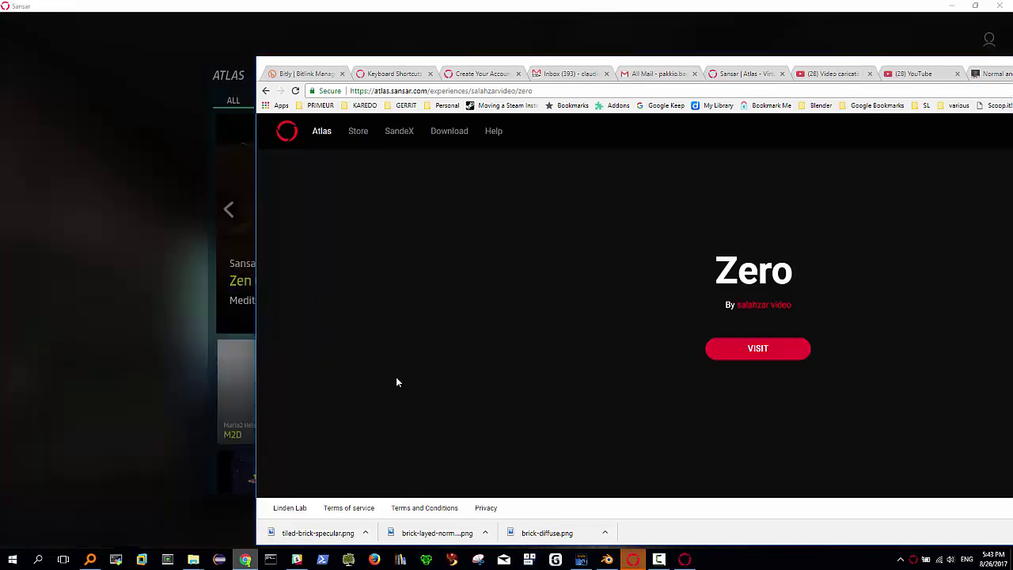
{"action": "left_click", "coordinate": [631, 561]}
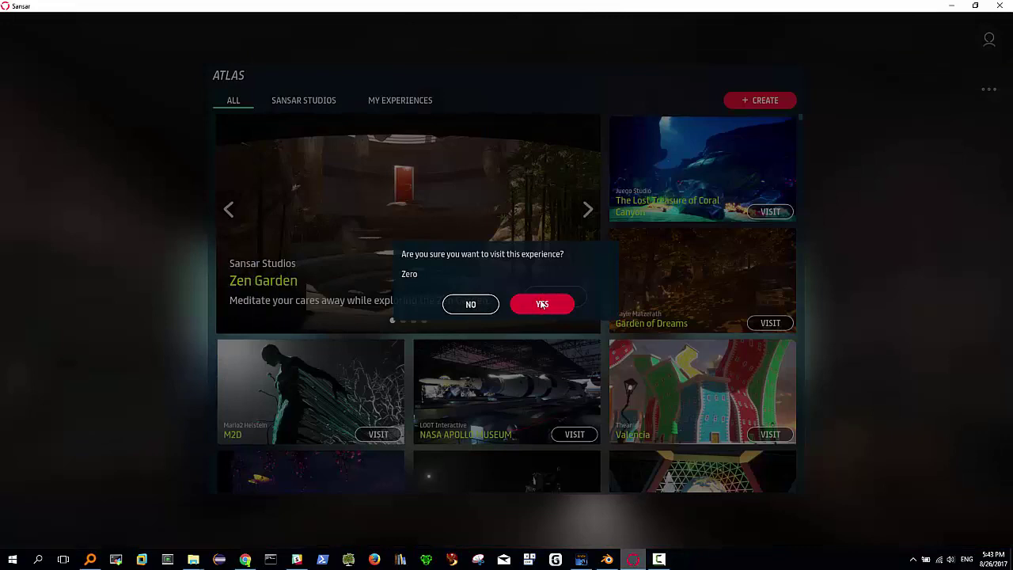
Enter the Zero experience and orbit to a higher side view of the brick block and sphere.
{"action": "left_click", "coordinate": [471, 304]}
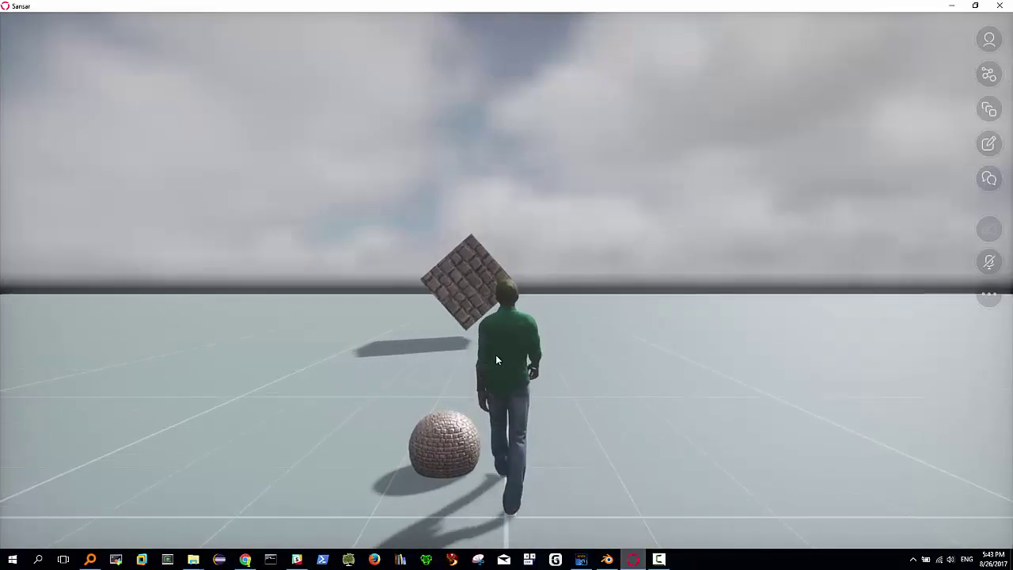
{"action": "mouse_move", "coordinate": [418, 335]}
{"action": "right_mouse_down"}
{"action": "mouse_move", "coordinate": [397, 403]}
{"action": "mouse_move", "coordinate": [452, 409]}
{"action": "mouse_move", "coordinate": [266, 412]}
{"action": "right_mouse_up"}
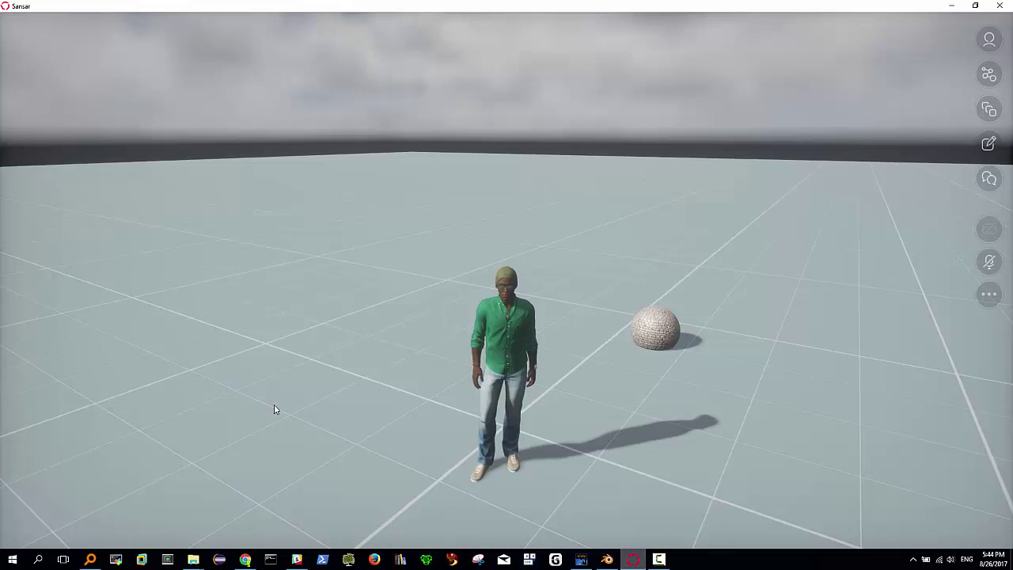